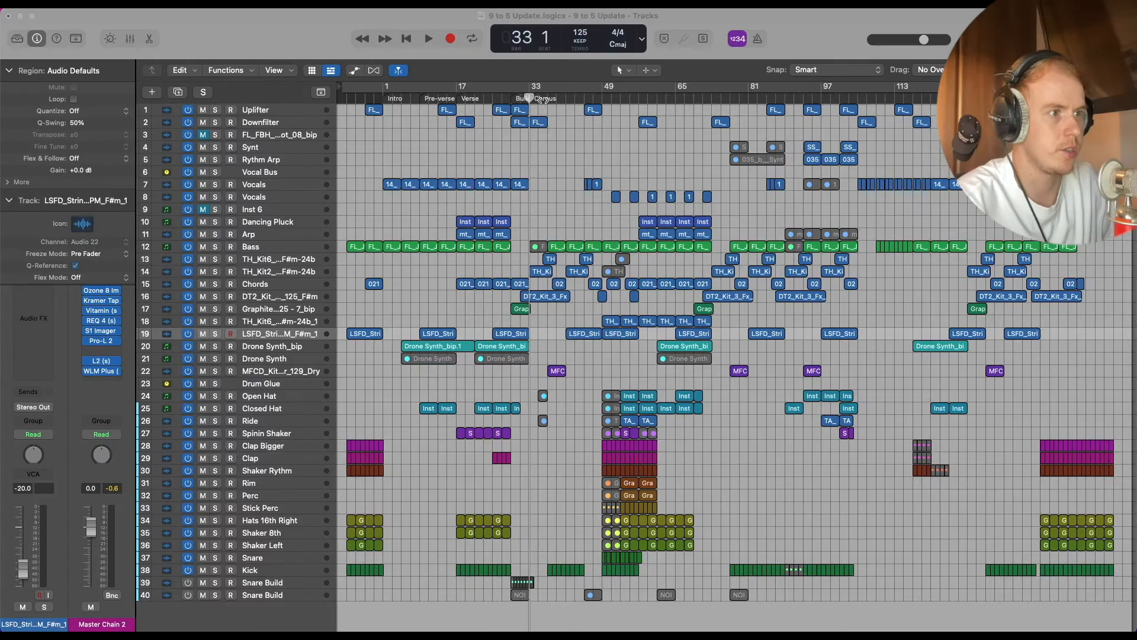
# - Set a cycle range over the verse, from bar 17 to bar 29
pyautogui.press('super+Right')
pyautogui.press('super+Right')
pyautogui.press('super+Left')
pyautogui.press('super+Left')
pyautogui.moveTo(459, 90); pyautogui.dragTo(512, 90)
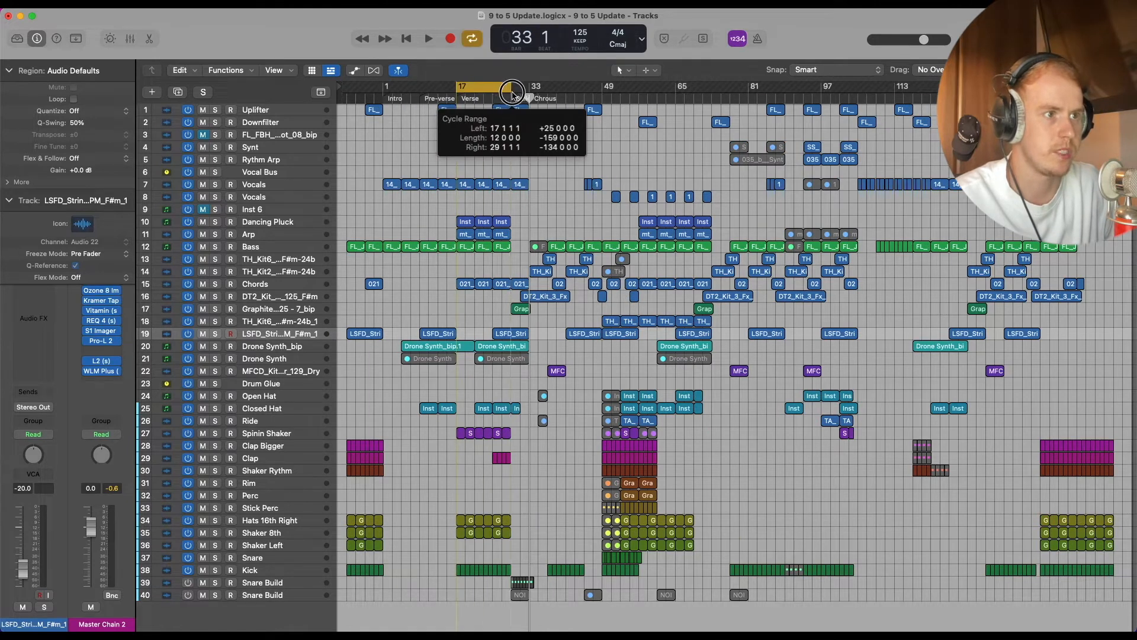
# - Solo, enlarge and select the Bass track, and collapse the Region and Track inspector sections
pyautogui.click(215, 247)
pyautogui.moveTo(335, 252); pyautogui.dragTo(334, 291)
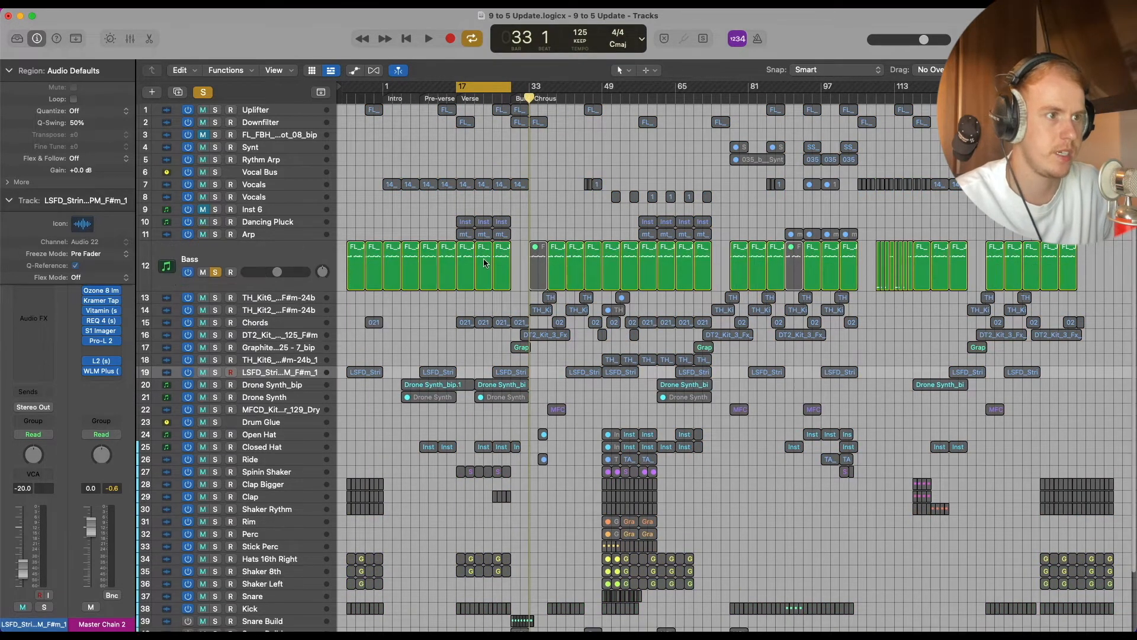
pyautogui.click(231, 264)
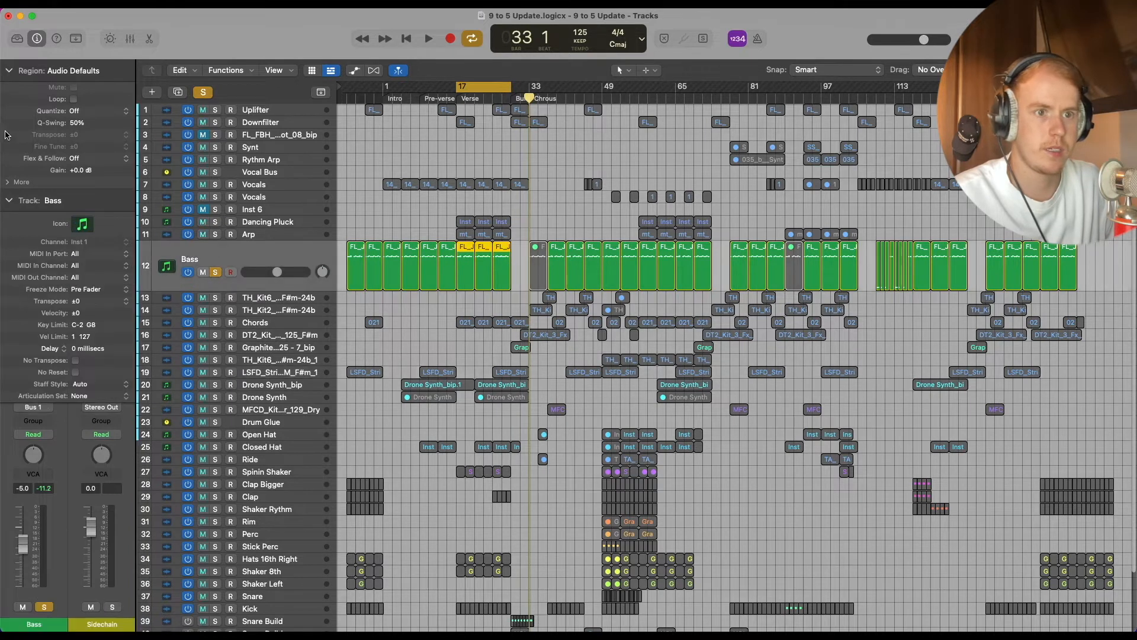
pyautogui.click(9, 70)
pyautogui.click(9, 93)
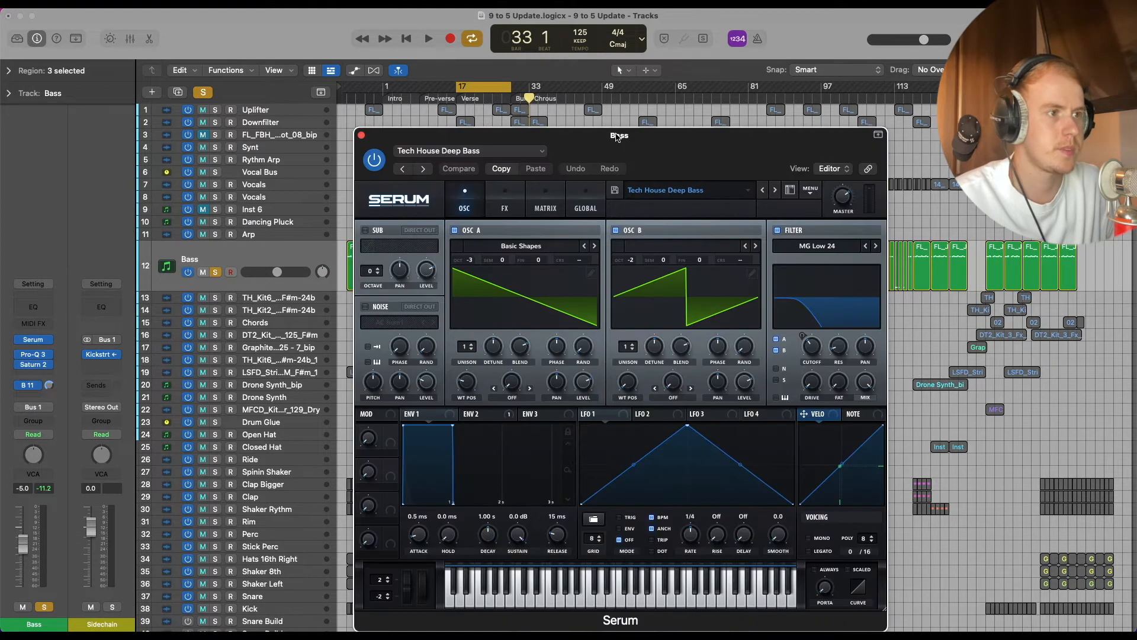
# - Play back the soloed Bass part with its Serum instrument open for viewing
pyautogui.moveTo(701, 154); pyautogui.dragTo(672, 72)
pyautogui.click(644, 108)
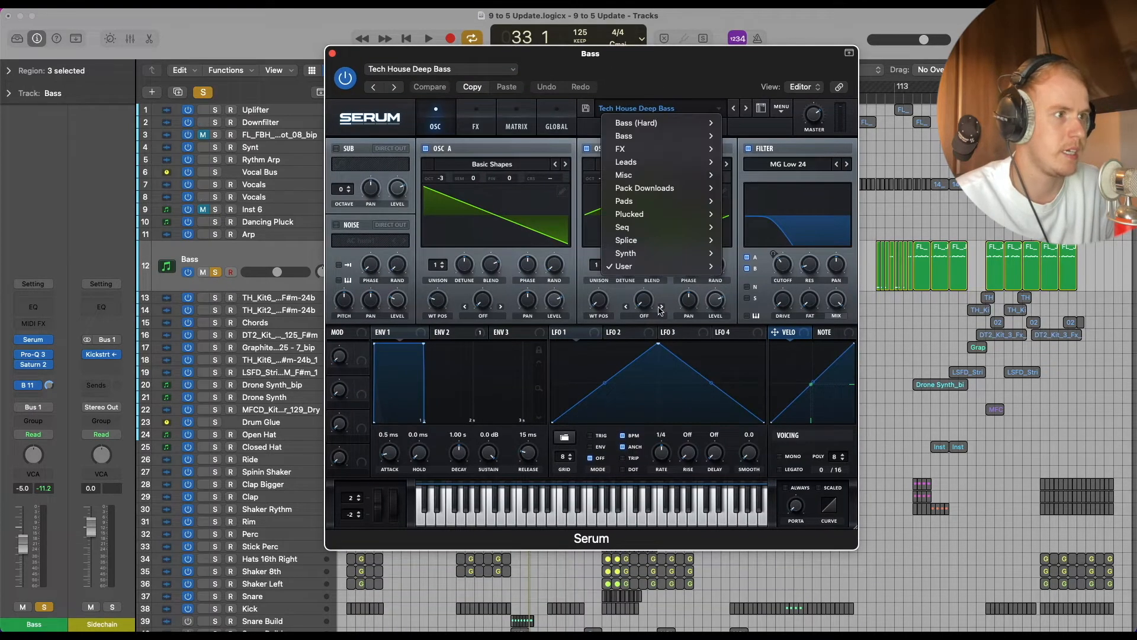
pyautogui.click(645, 66)
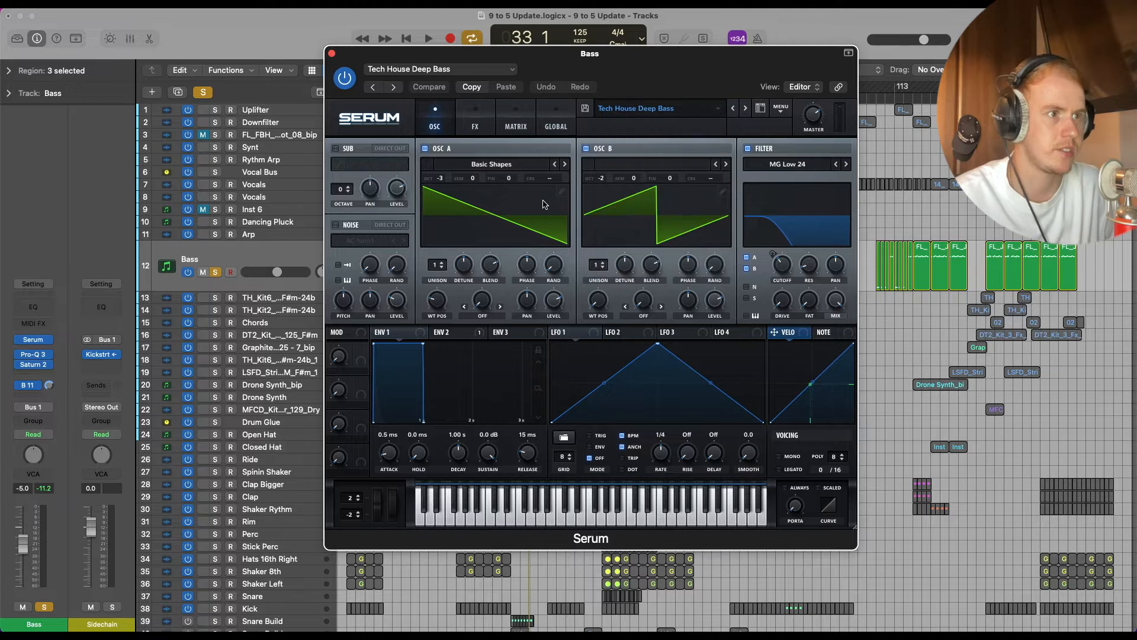
pyautogui.press('space')
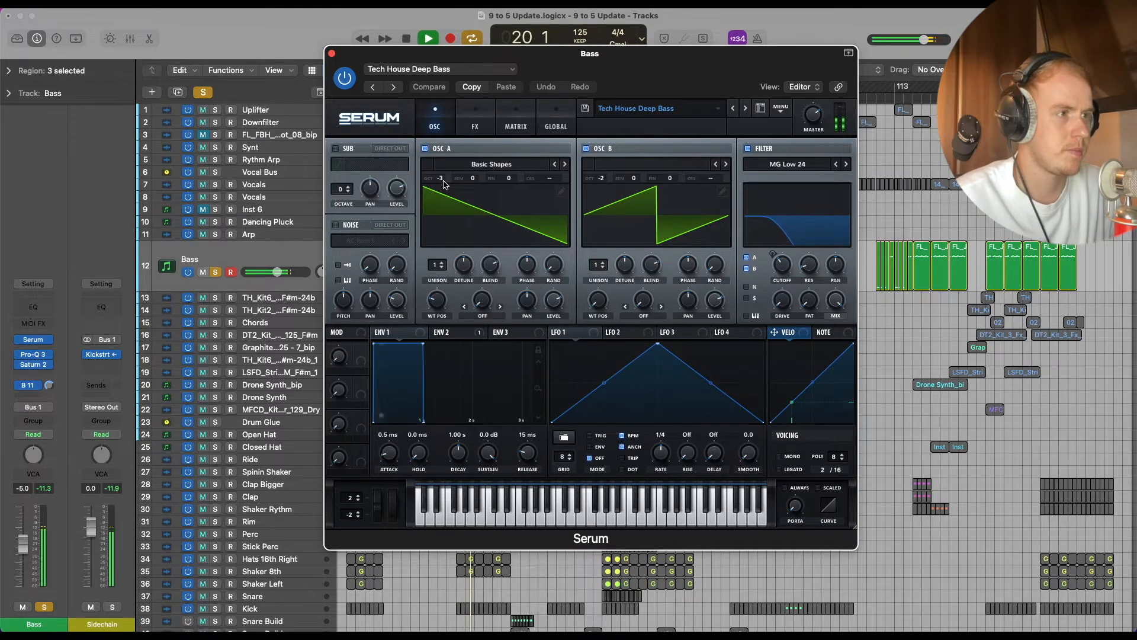
pyautogui.press('space')
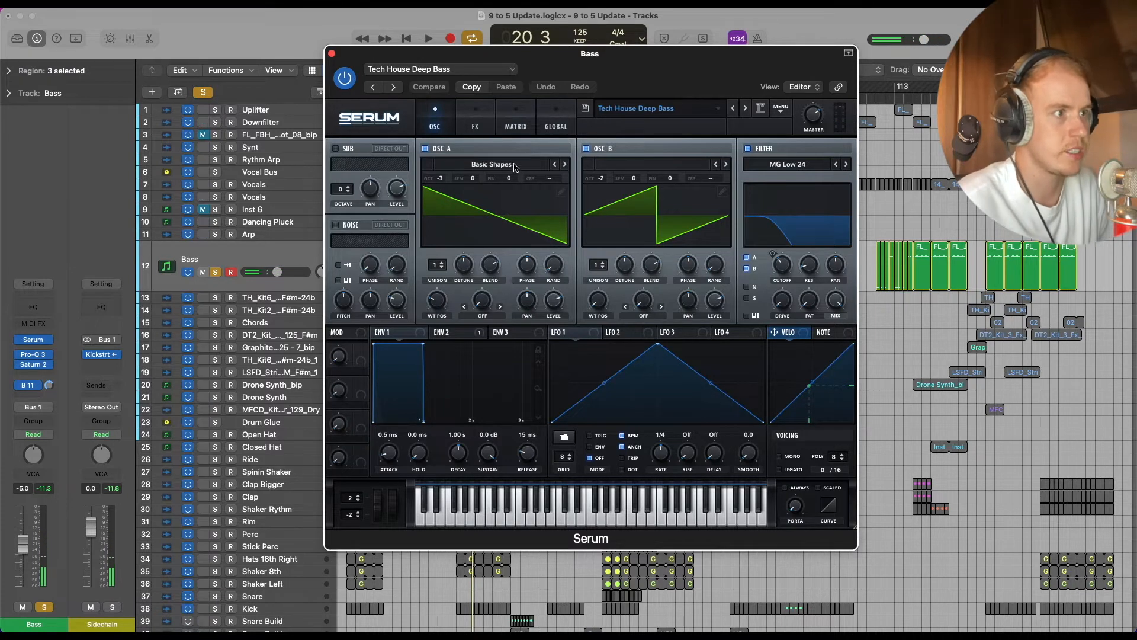
# - Examine the effects in the Bass track's Serum instrument and the track's Bus 11 send
pyautogui.click(475, 117)
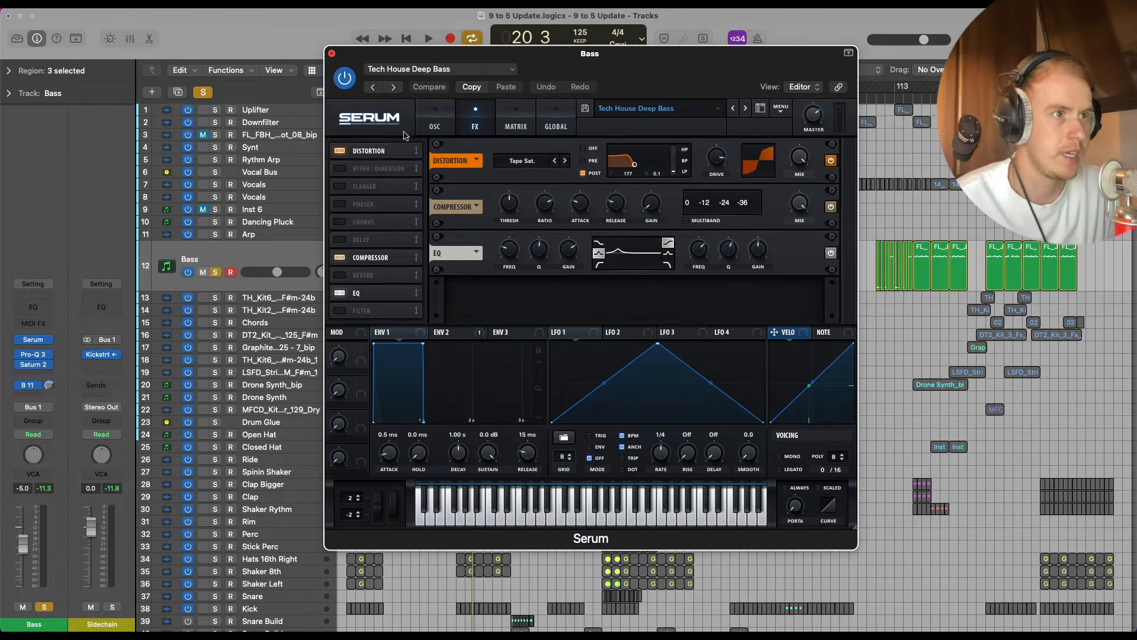
pyautogui.click(444, 111)
pyautogui.click(481, 122)
pyautogui.click(439, 119)
pyautogui.click(332, 54)
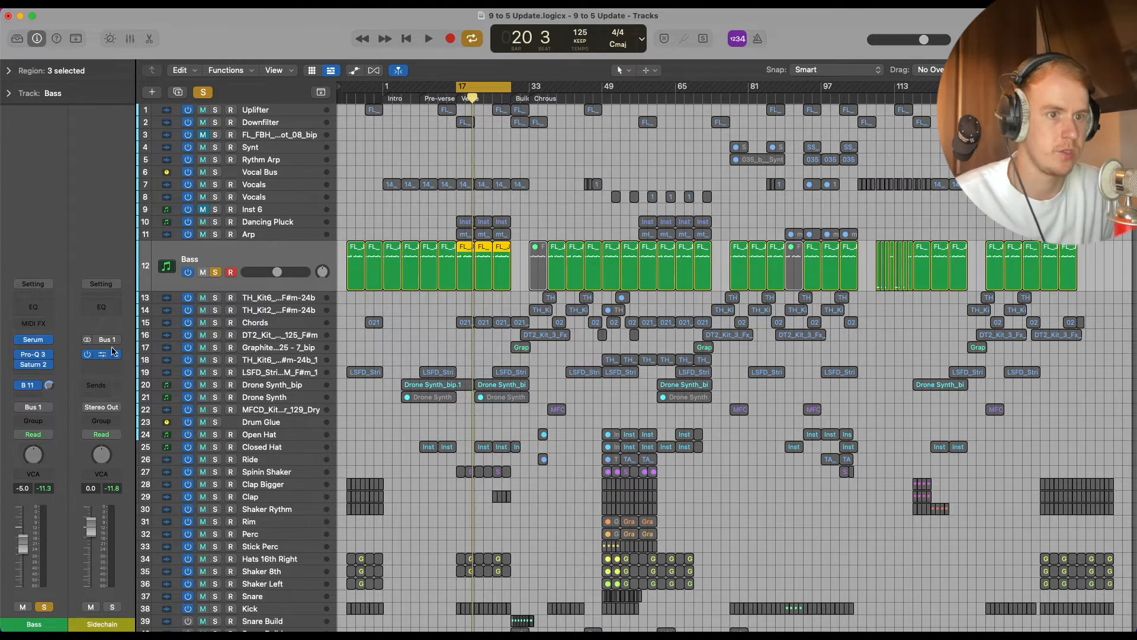
pyautogui.click(35, 385)
pyautogui.click(58, 180)
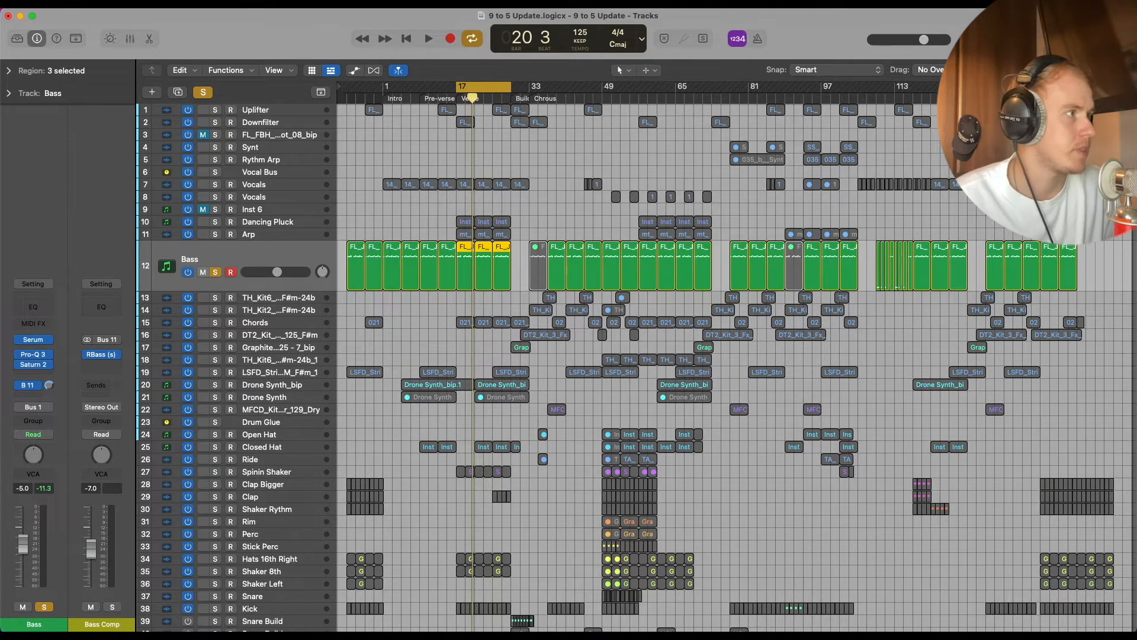
# - Solo the Chords track, play it together with the Bass, and return the enlarged tracks to compact height
pyautogui.moveTo(1099, 70); pyautogui.dragTo(1103, 70)
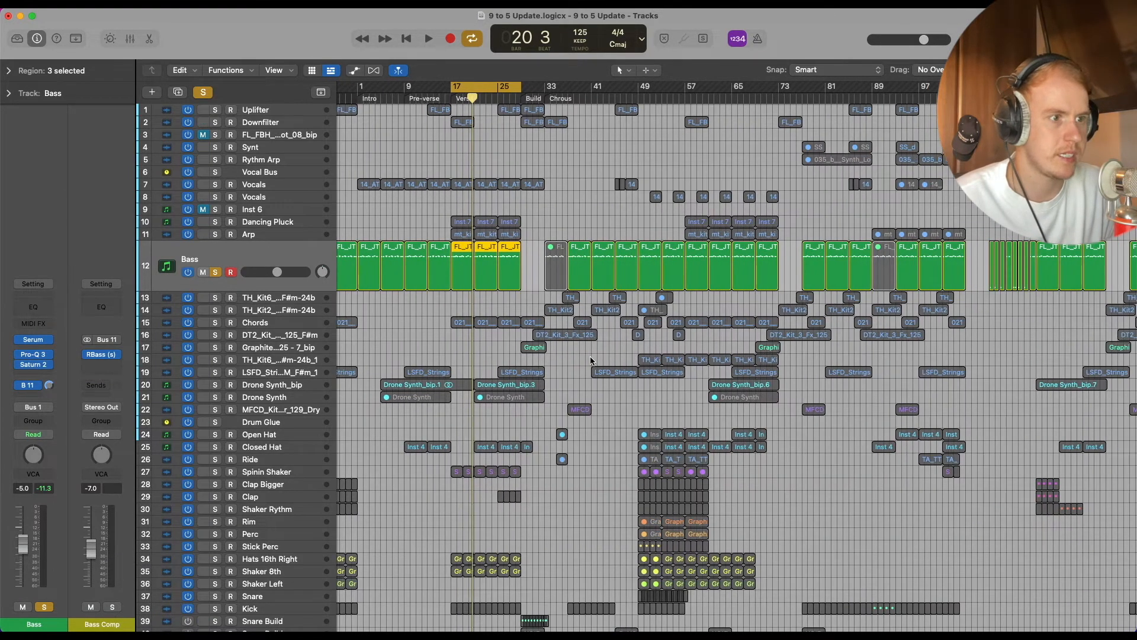
pyautogui.click(215, 322)
pyautogui.press('space')
pyautogui.moveTo(327, 329); pyautogui.dragTo(325, 345)
pyautogui.click(292, 331)
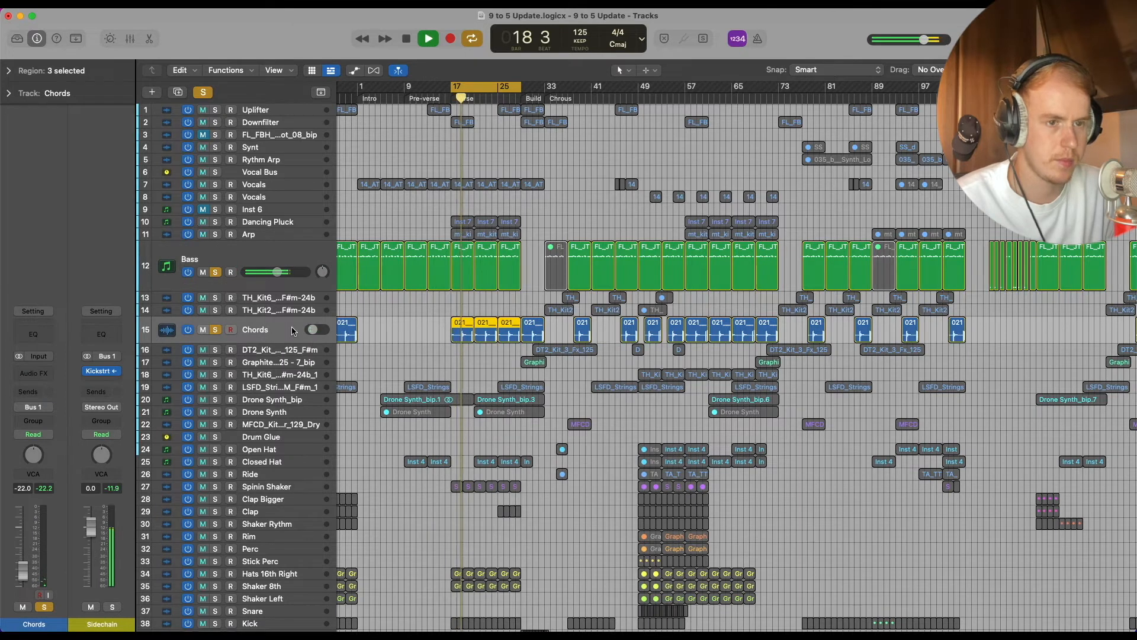
pyautogui.press('space')
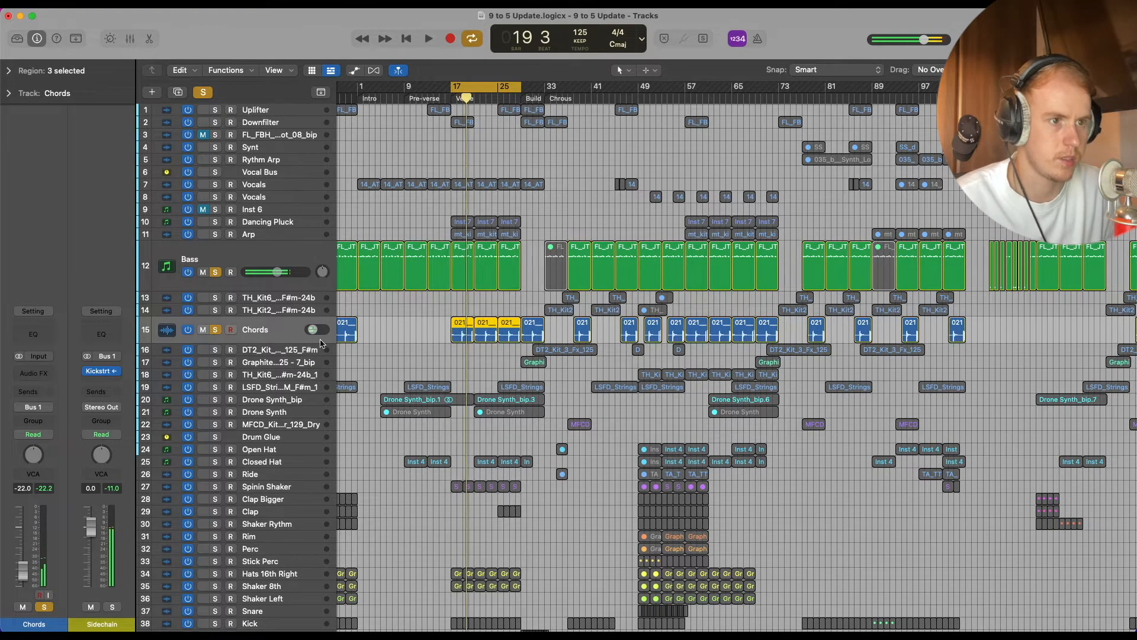
pyautogui.keyDown('shift'); pyautogui.click(324, 344); pyautogui.keyUp('shift')
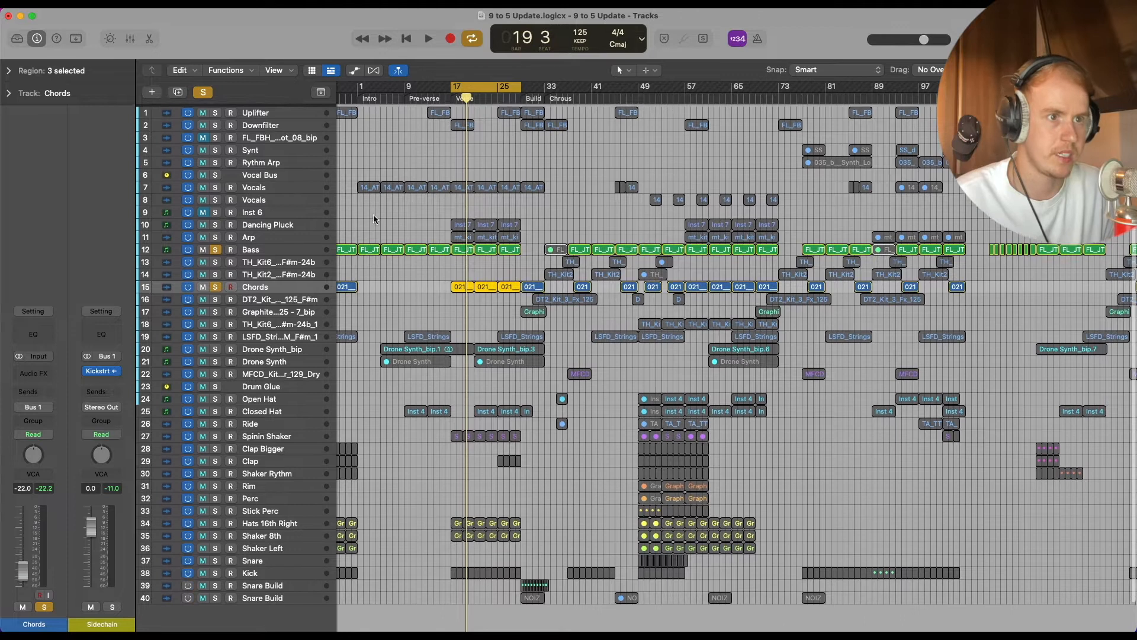
# - Solo the first Vocals track, play it with the Bass and Chords, and select it
pyautogui.click(215, 185)
pyautogui.press('space')
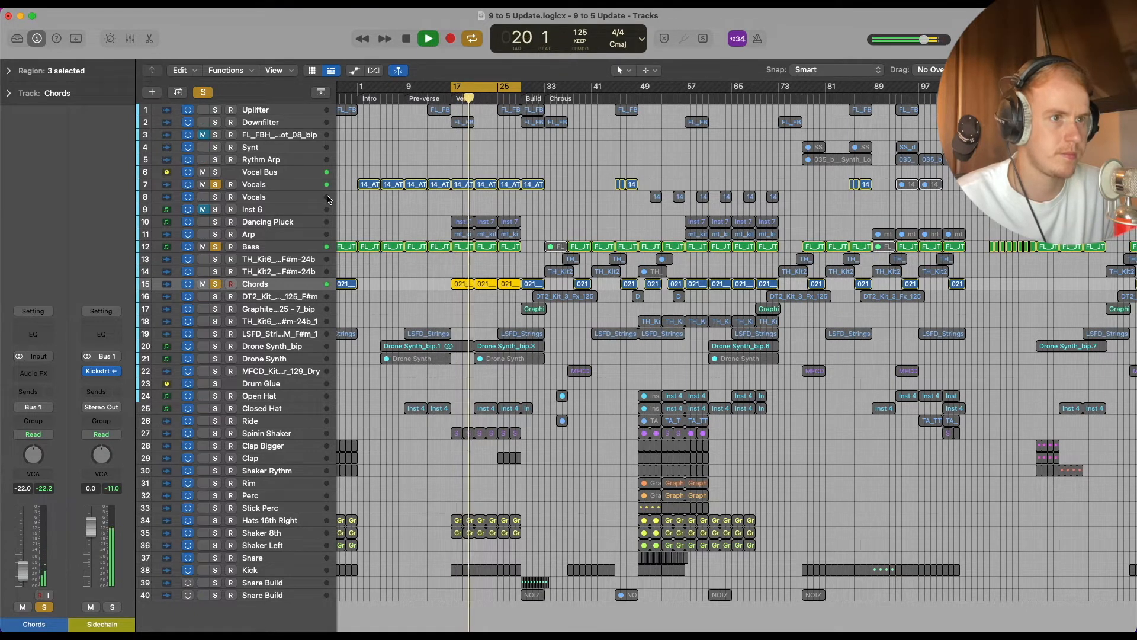
pyautogui.press('space')
pyautogui.click(296, 184)
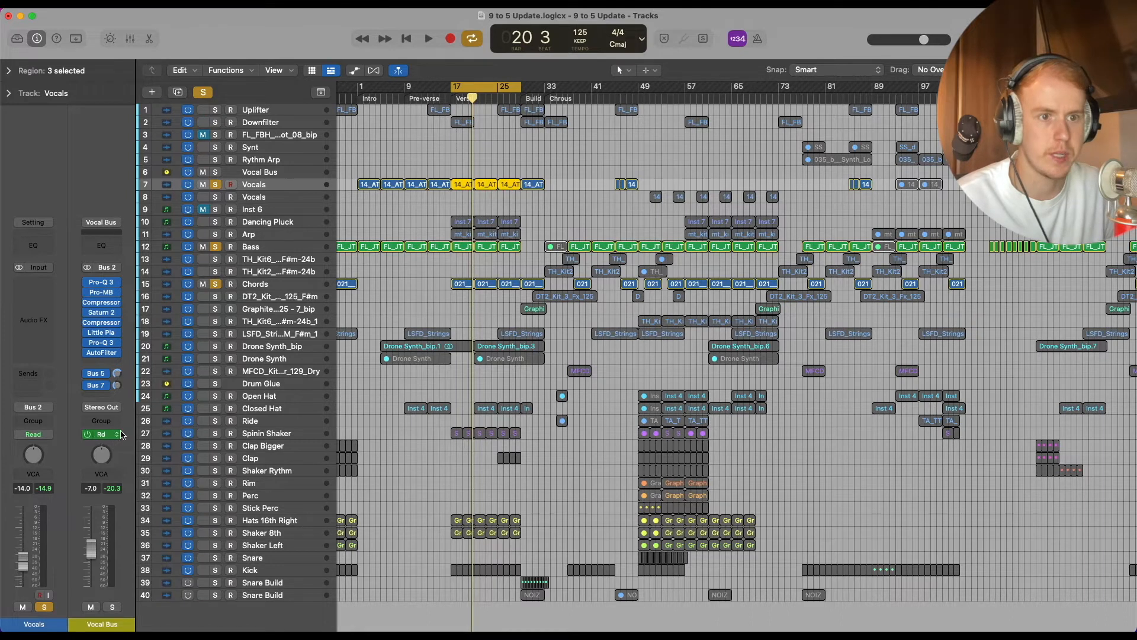
# - Inspect the Bus 5 and Bus 7 sends on the Vocal Bus channel
pyautogui.click(102, 375)
pyautogui.click(101, 137)
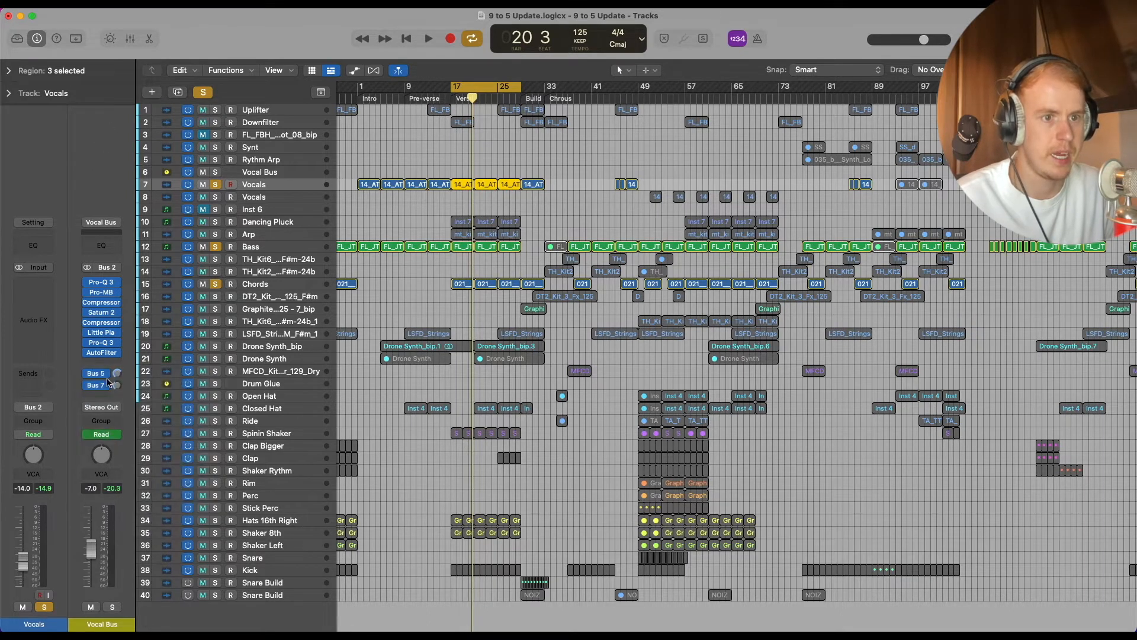
pyautogui.click(108, 383)
pyautogui.click(83, 159)
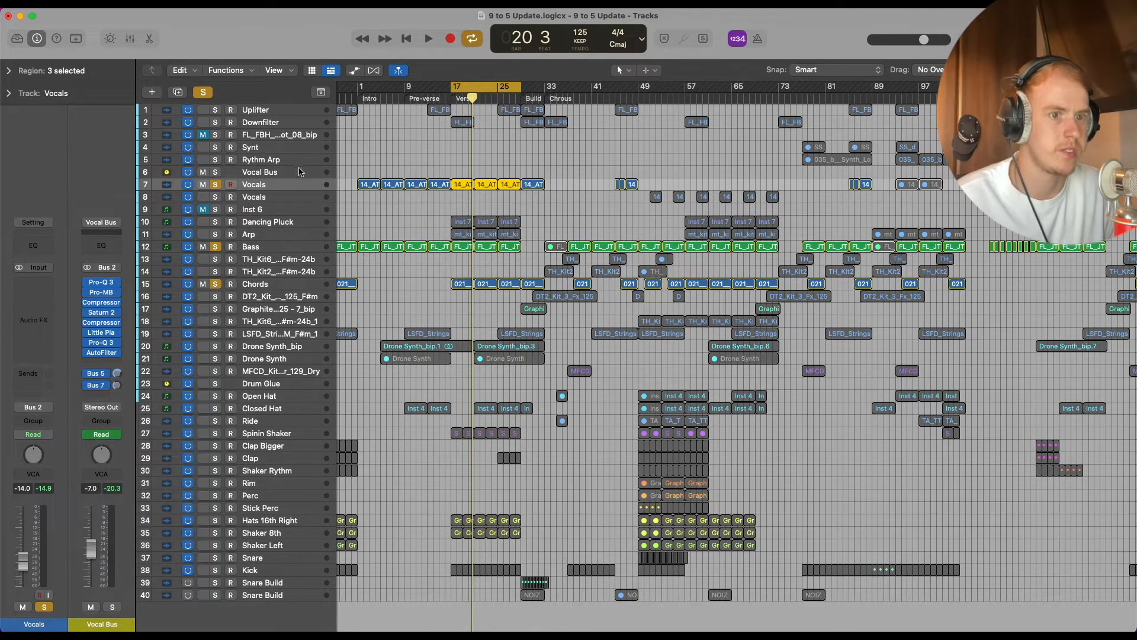
pyautogui.click(106, 386)
pyautogui.click(105, 132)
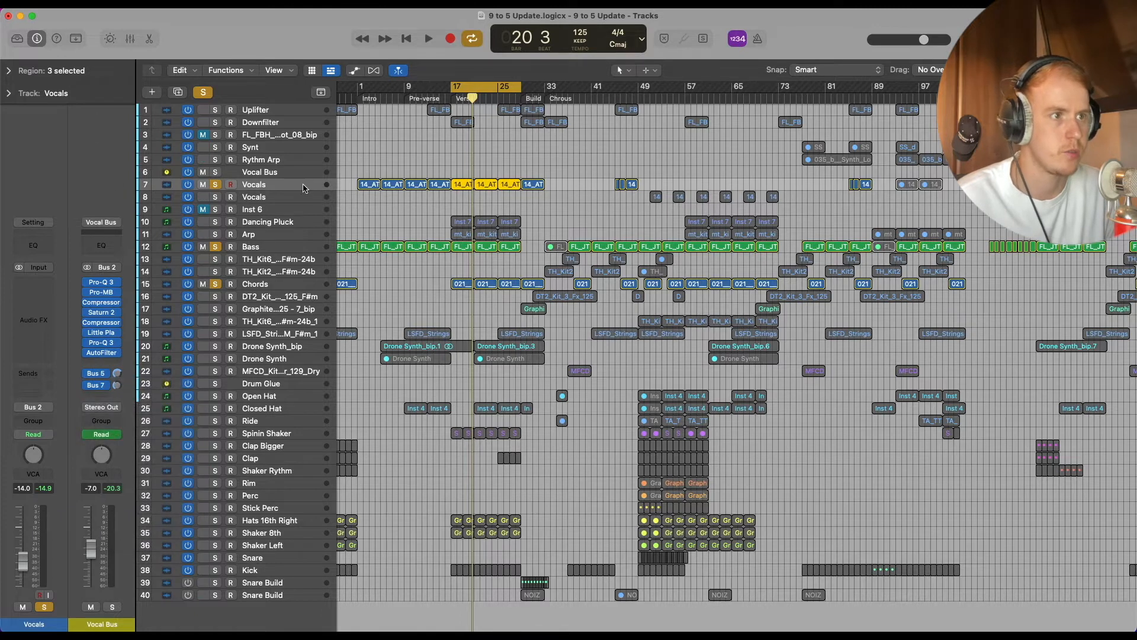
# - Enlarge the first Vocals track to show its waveforms across the verse
pyautogui.moveTo(333, 190)
pyautogui.mouseDown()
pyautogui.moveTo(332, 215)
pyautogui.moveTo(326, 204)
pyautogui.mouseUp()
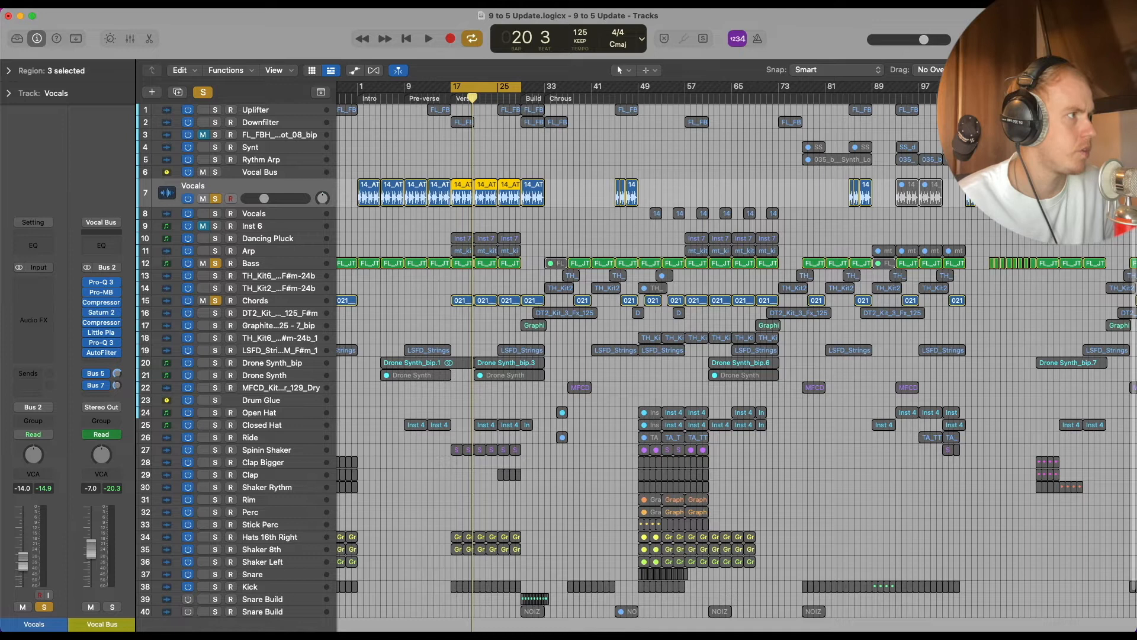
pyautogui.moveTo(1093, 69); pyautogui.dragTo(1104, 70)
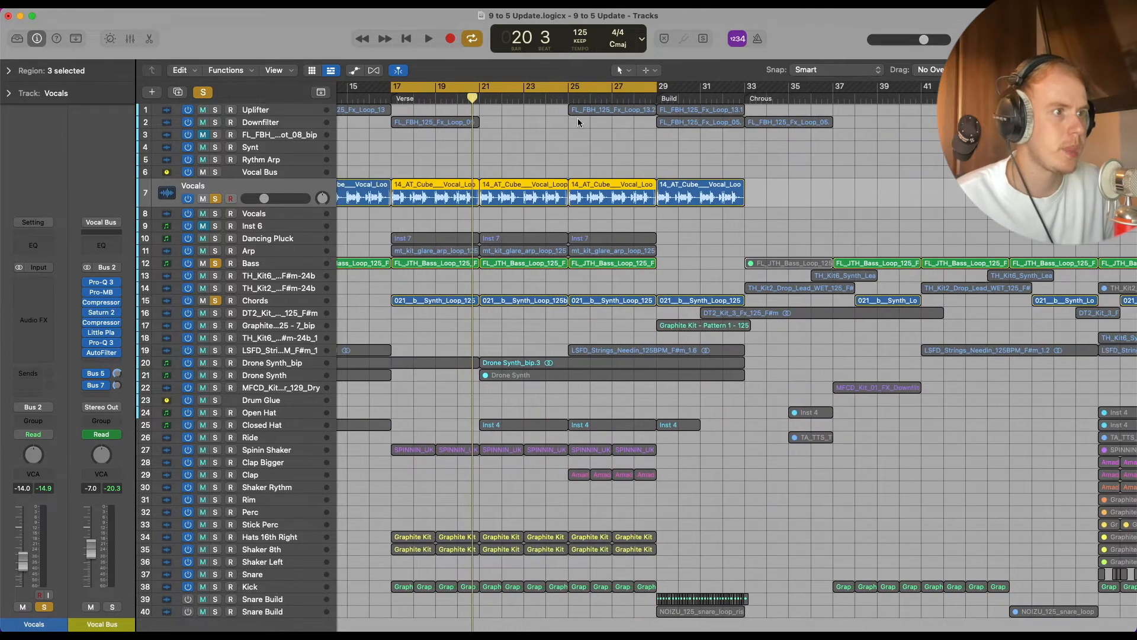
pyautogui.hscroll(-3, 627, 154)
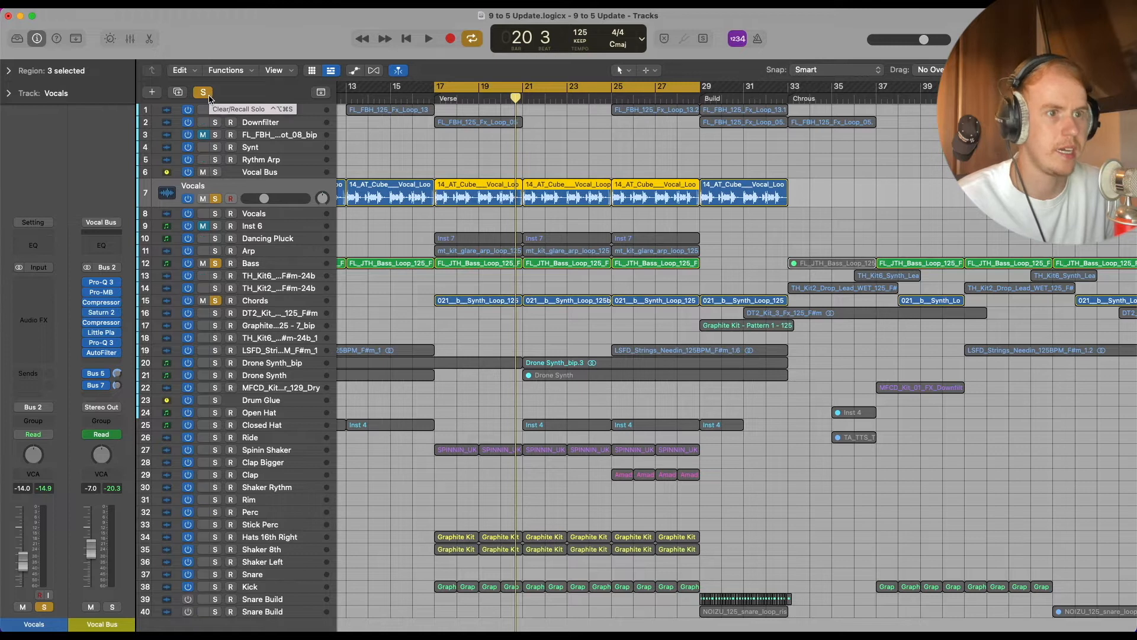
# - Clear all solos, then enlarge and solo the Dancing Pluck track and play it back
pyautogui.click(208, 93)
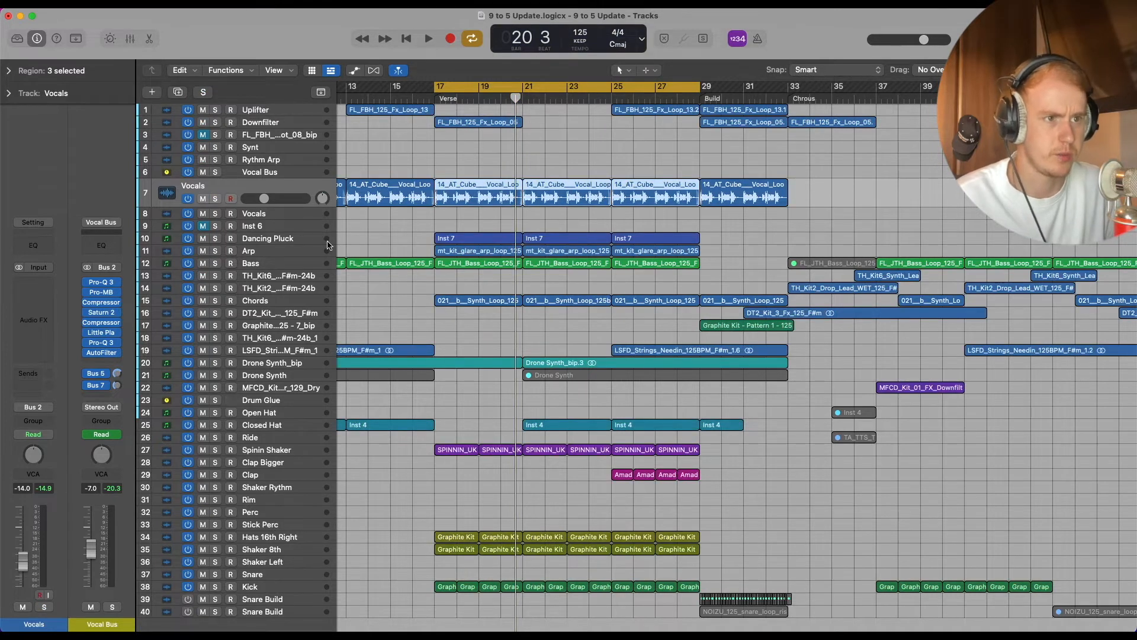
pyautogui.moveTo(330, 244); pyautogui.dragTo(330, 265)
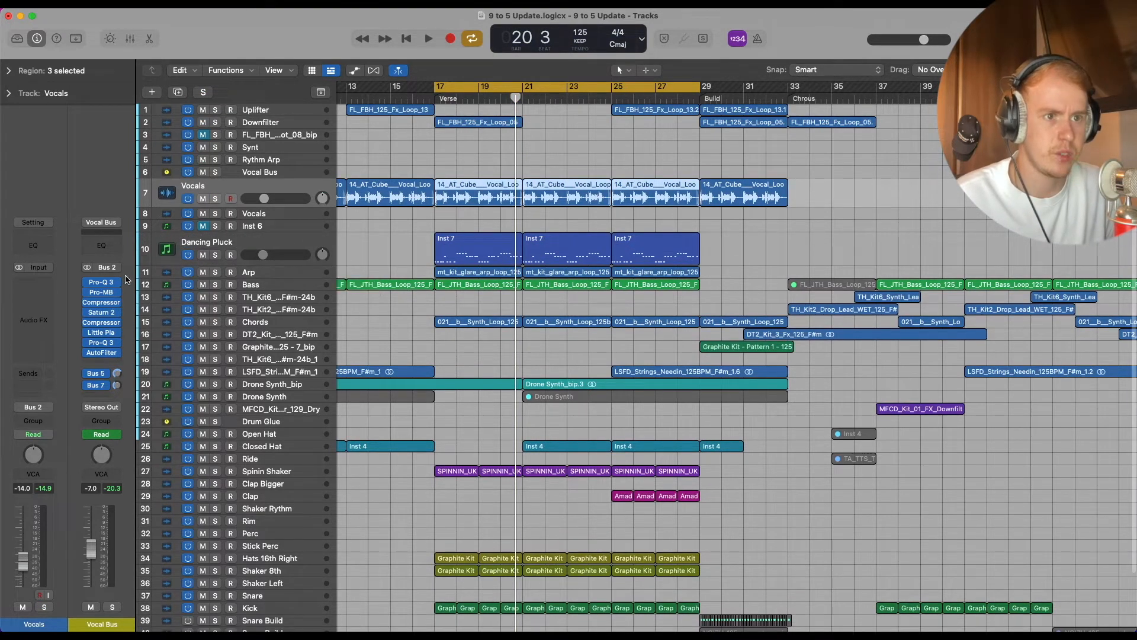
pyautogui.click(214, 255)
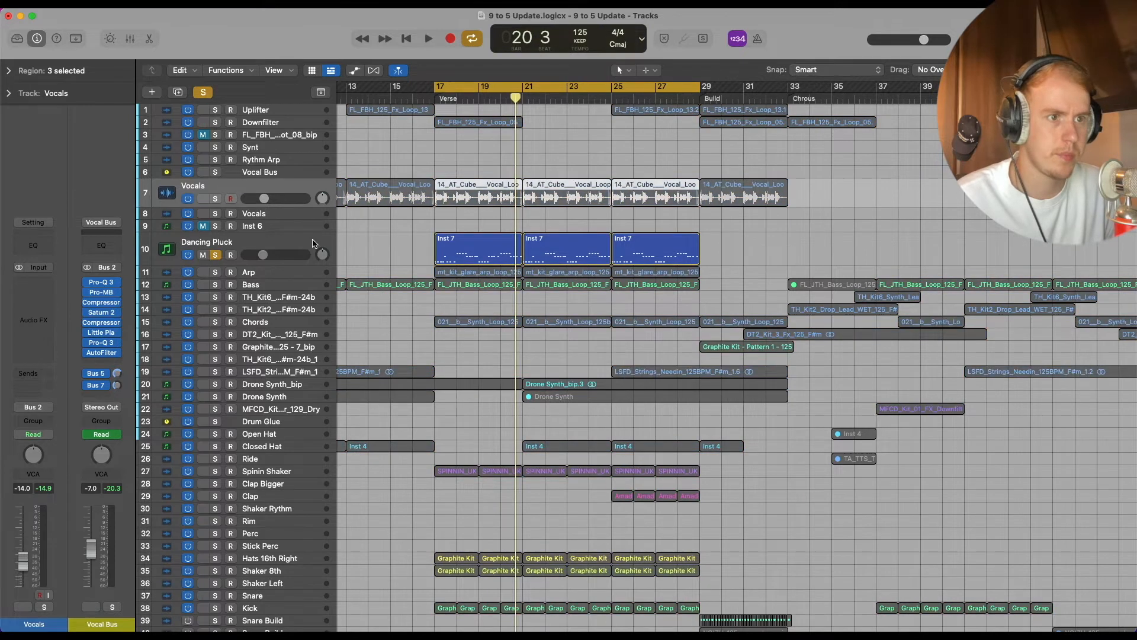
pyautogui.click(289, 263)
pyautogui.press('space')
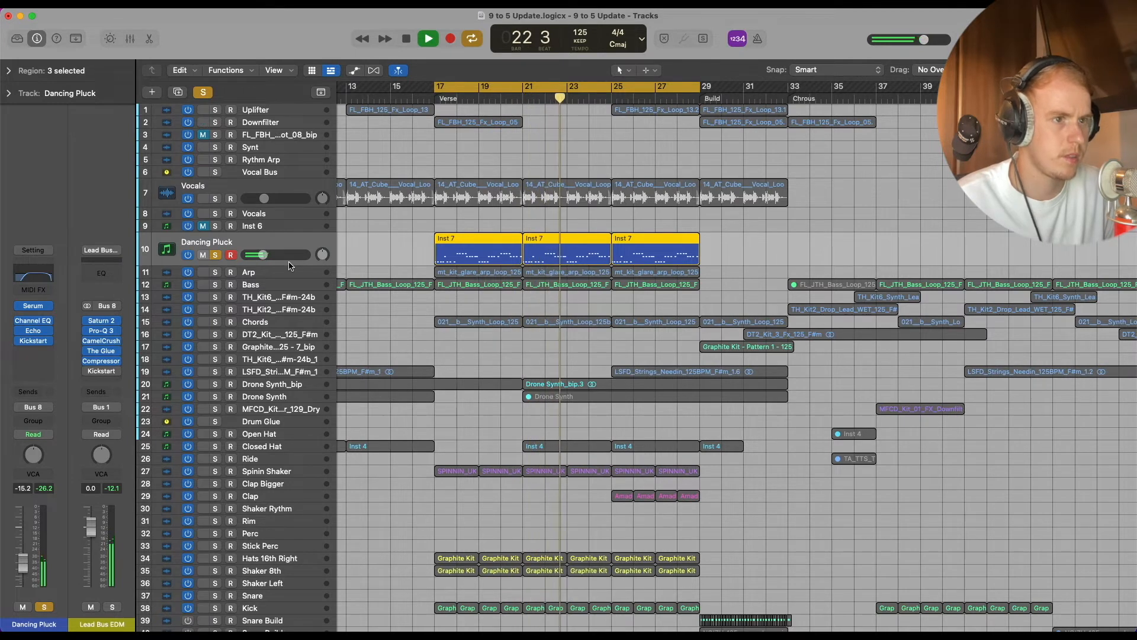
pyautogui.press('space')
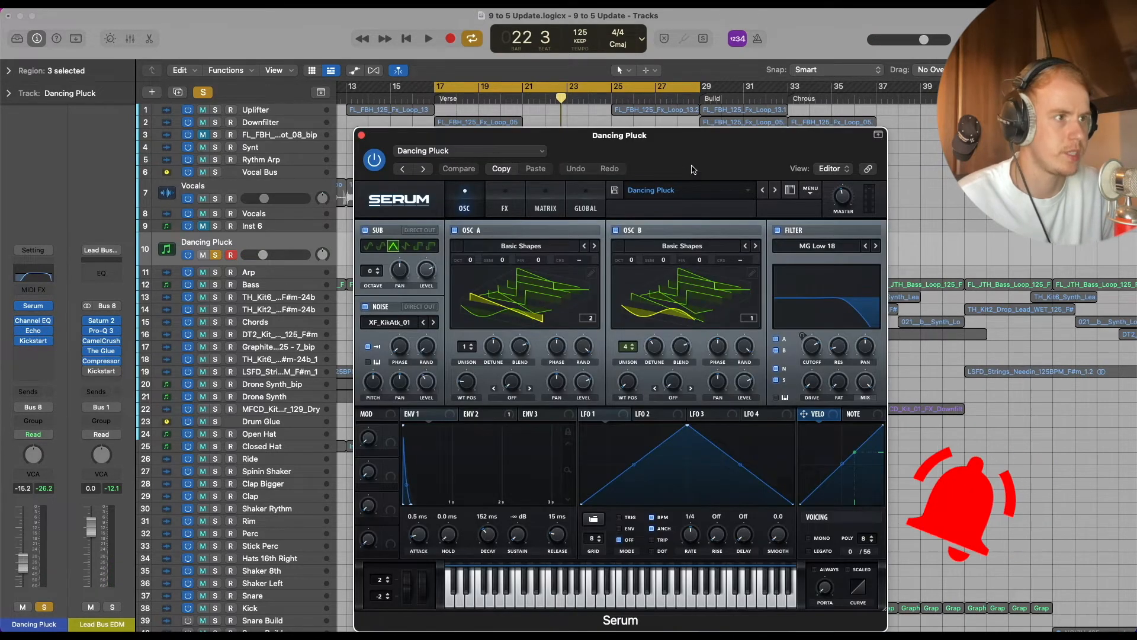
# - Review the Dancing Pluck's Serum patch, including its ENV 2 settings, and close the instrument
pyautogui.moveTo(687, 169); pyautogui.dragTo(643, 66)
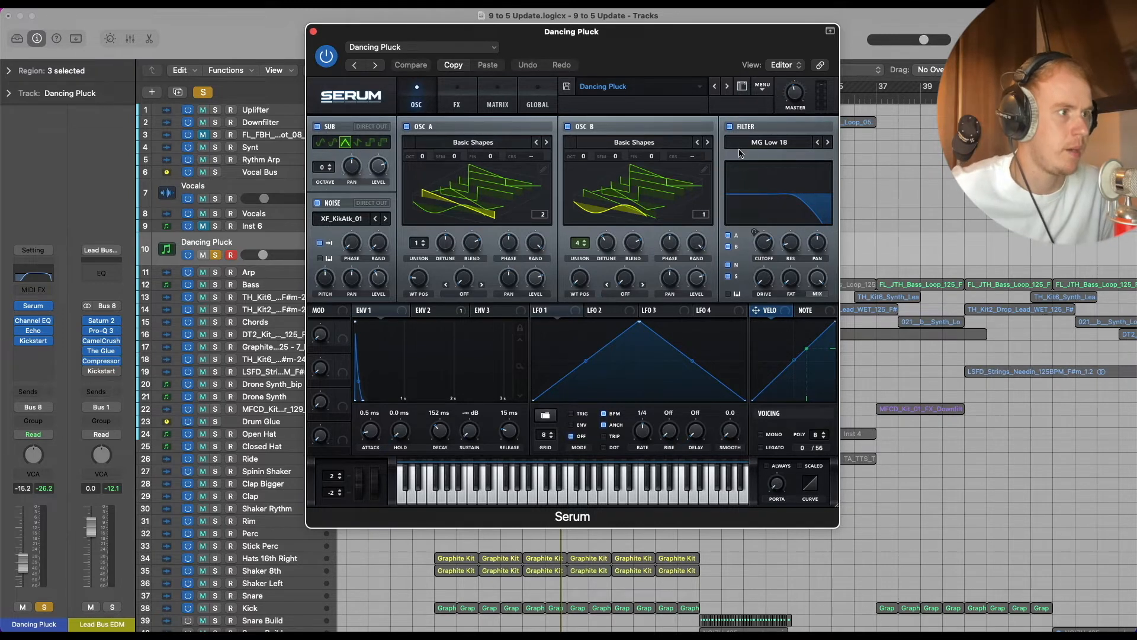
pyautogui.click(446, 315)
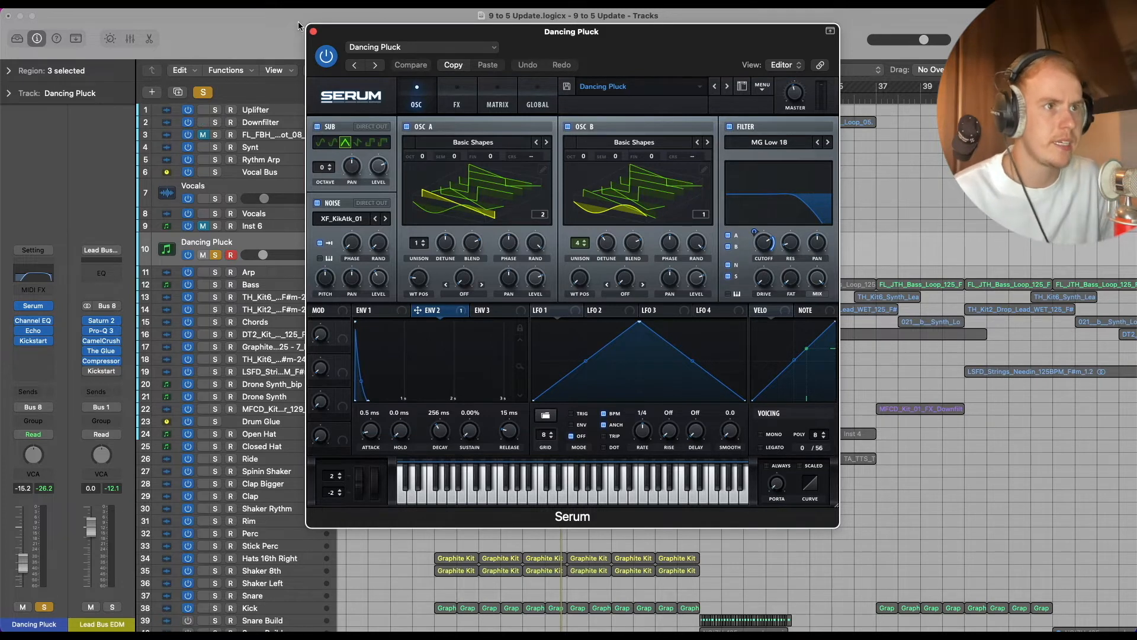
pyautogui.click(313, 31)
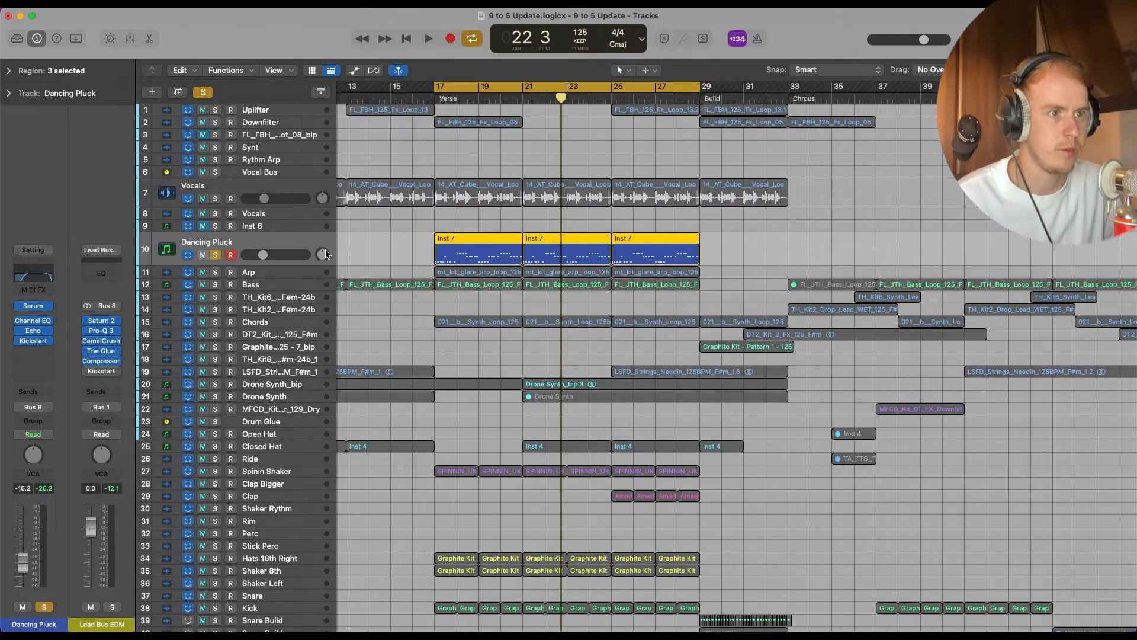
# - Enlarge the Dancing Pluck and Arp tracks and solo the Arp alongside the pluck
pyautogui.moveTo(333, 265); pyautogui.dragTo(328, 286)
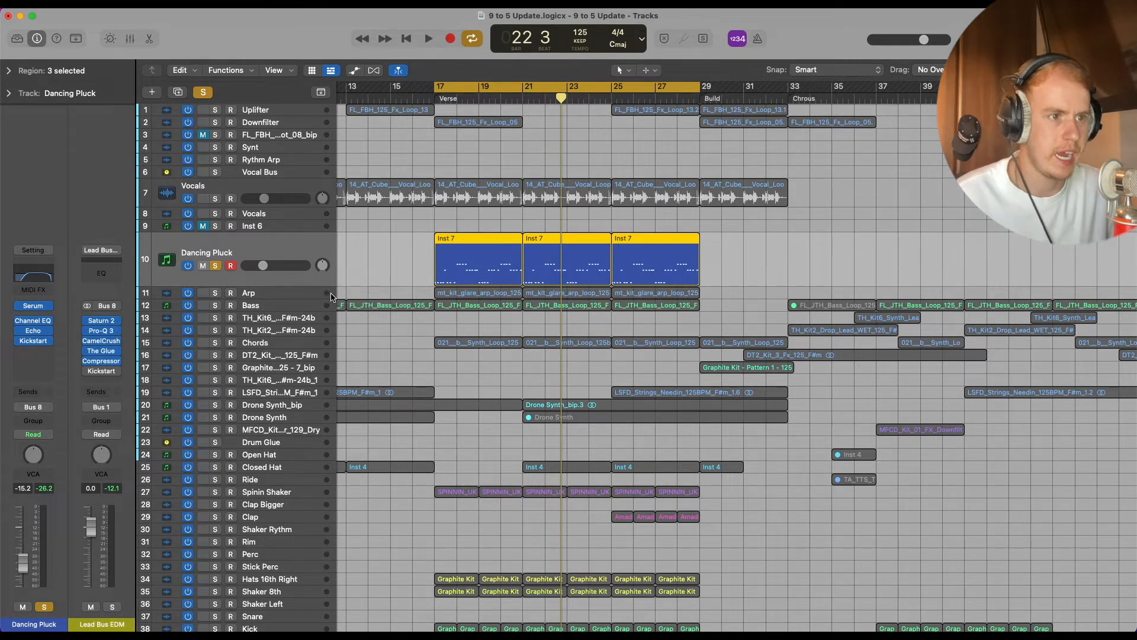
pyautogui.click(329, 295)
pyautogui.moveTo(331, 297); pyautogui.dragTo(331, 340)
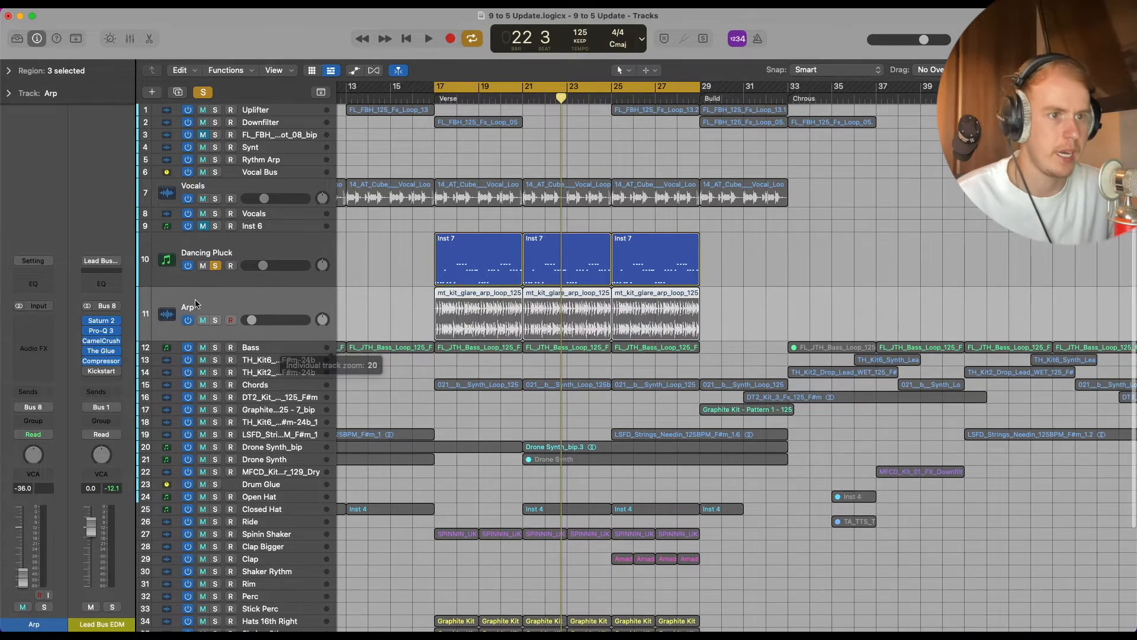
pyautogui.click(217, 320)
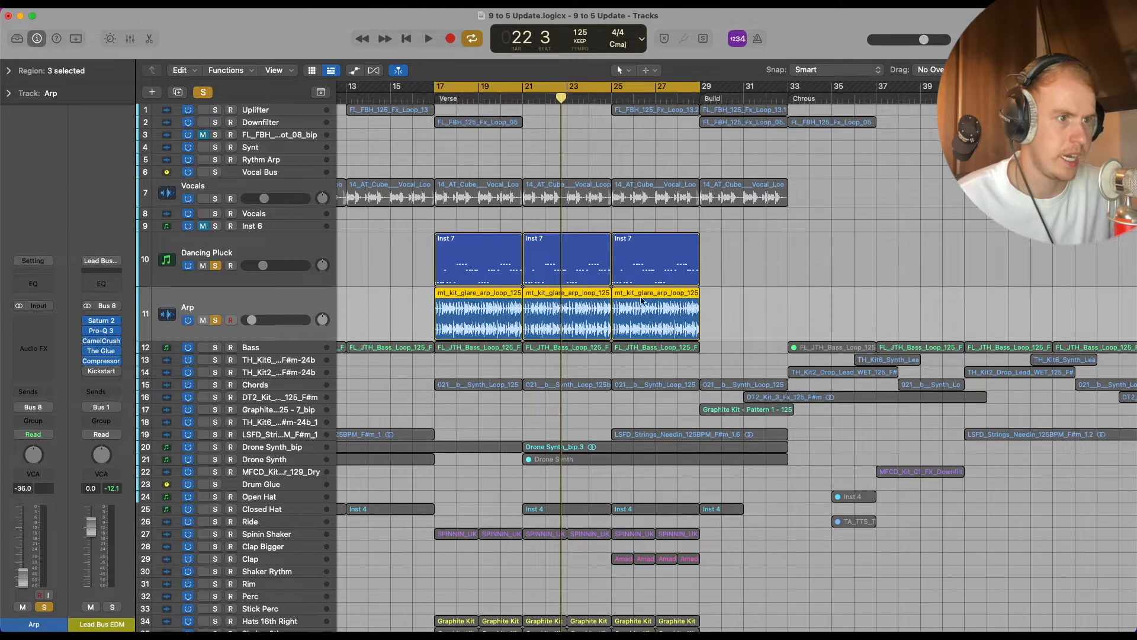
pyautogui.scroll(8, 534, 251)
pyautogui.scroll(-5, 535, 252)
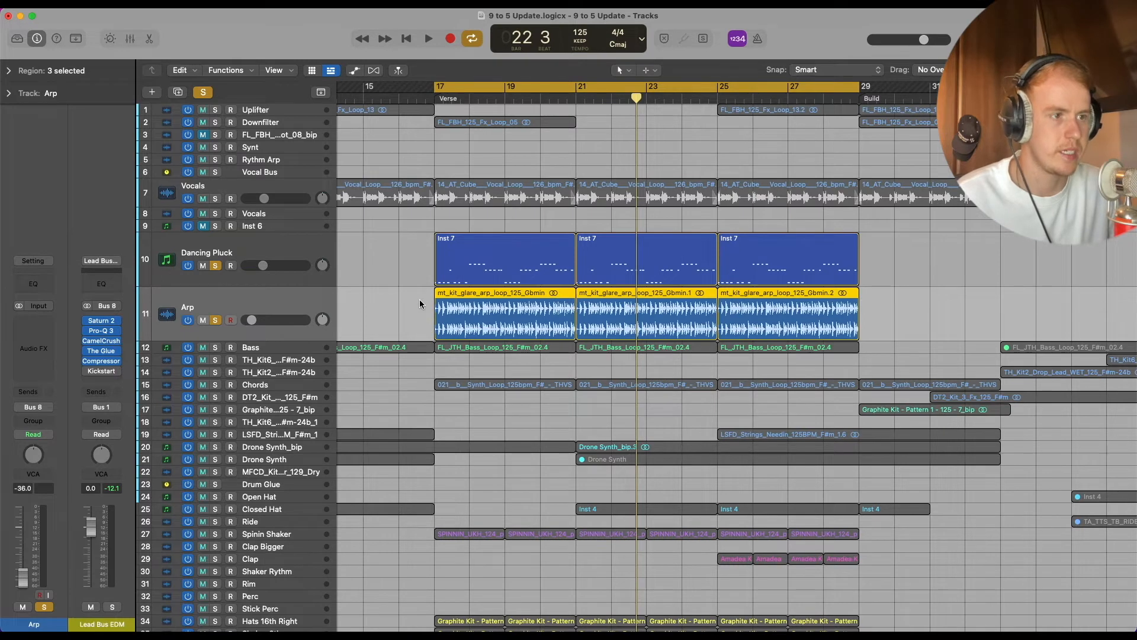
# - Play back the soloed Dancing Pluck and Arp together over the verse
pyautogui.press('space')
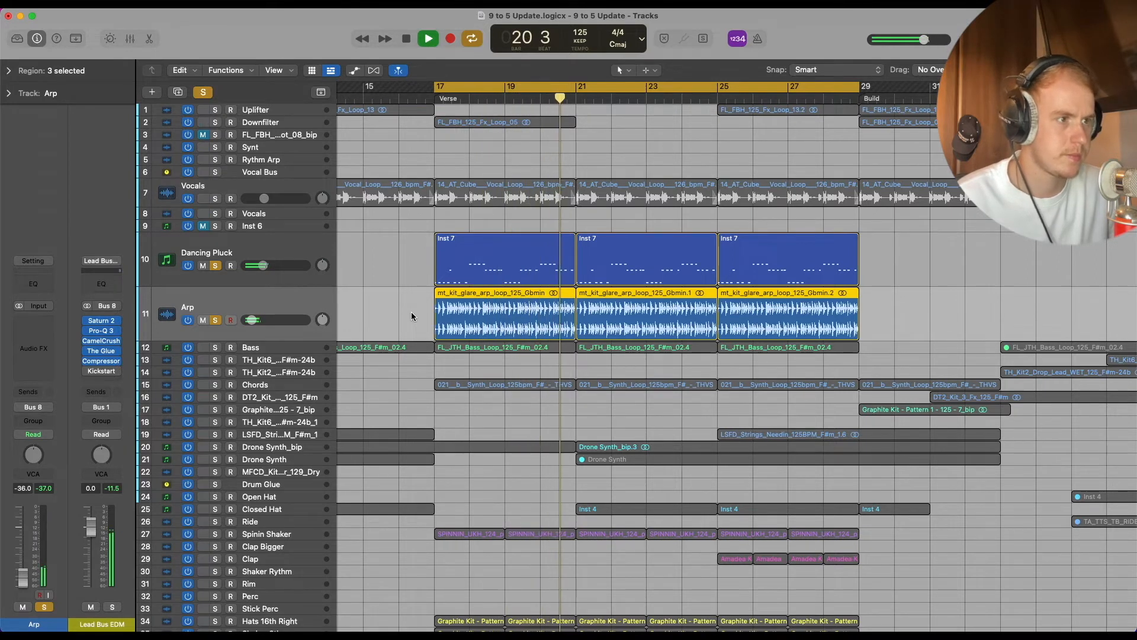
pyautogui.press('space')
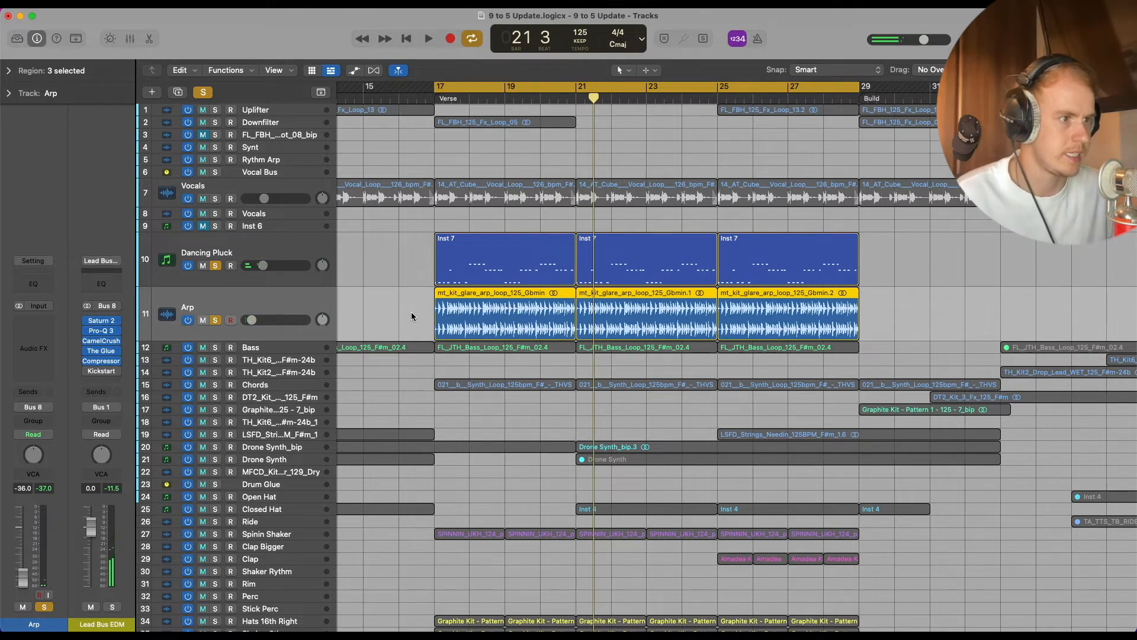
# - Enlarge the Bass track, solo it and the first Vocals track alongside the pluck and arp, and play the combined verse layers
pyautogui.moveTo(330, 354); pyautogui.dragTo(329, 385)
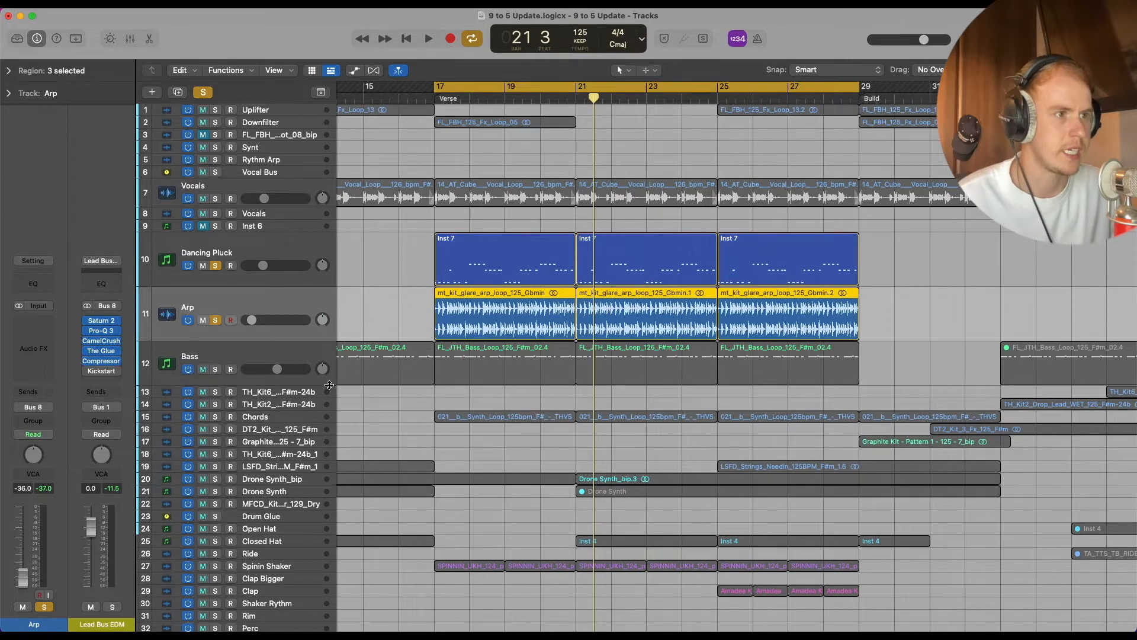
pyautogui.click(216, 370)
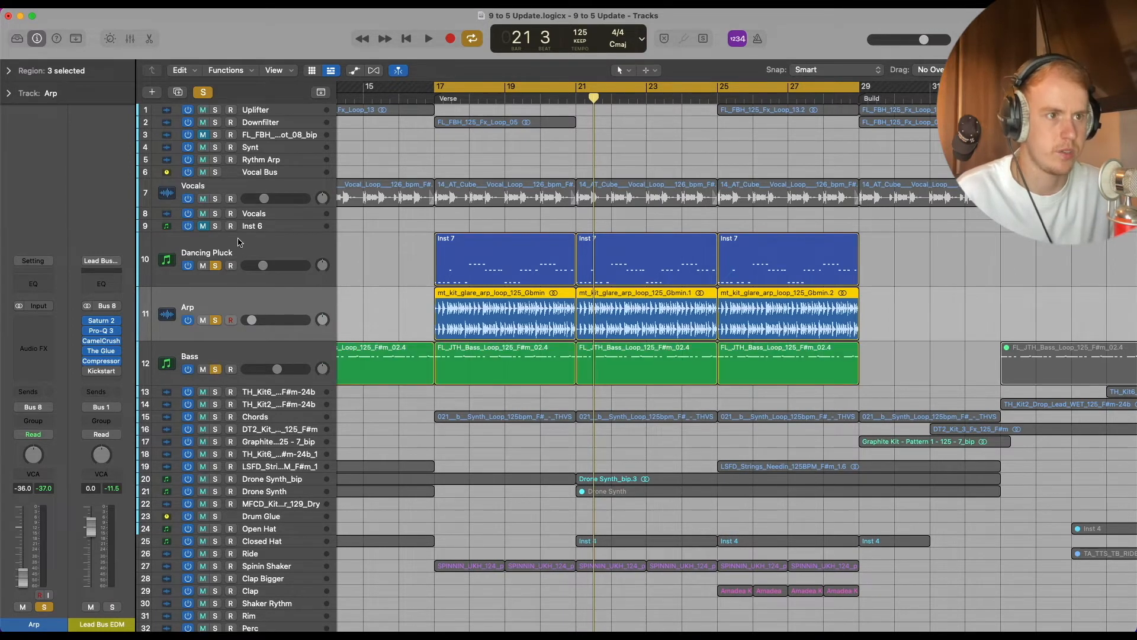
pyautogui.click(215, 198)
pyautogui.press('space')
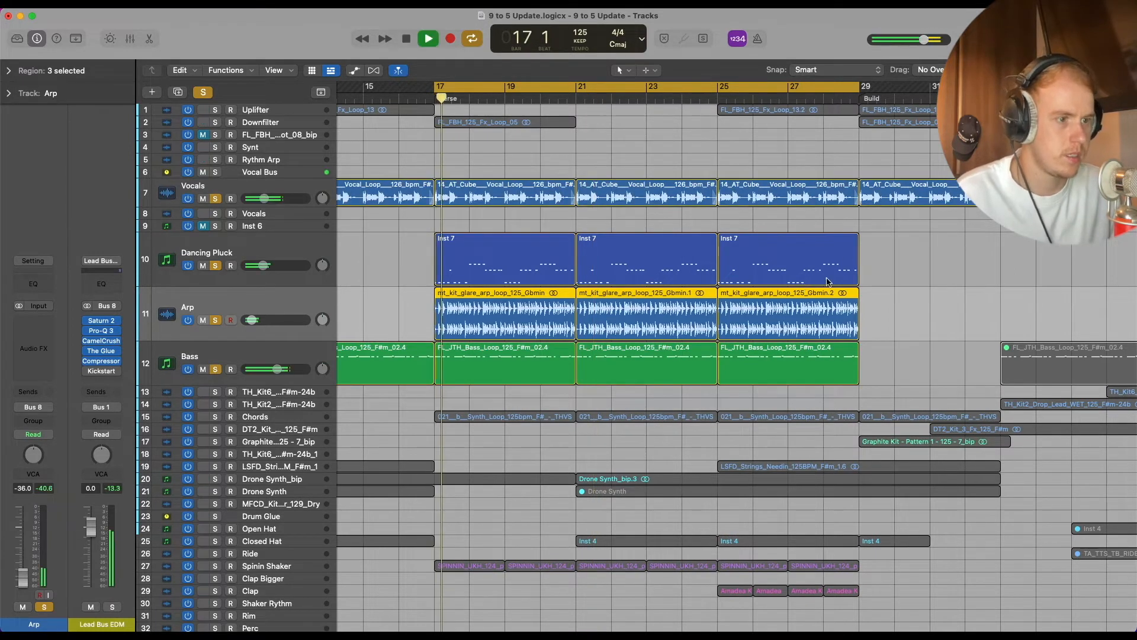
pyautogui.press('super+Left')
pyautogui.press('super+Left')
pyautogui.press('super+Left')
pyautogui.press('super+Left')
pyautogui.press('super+Left')
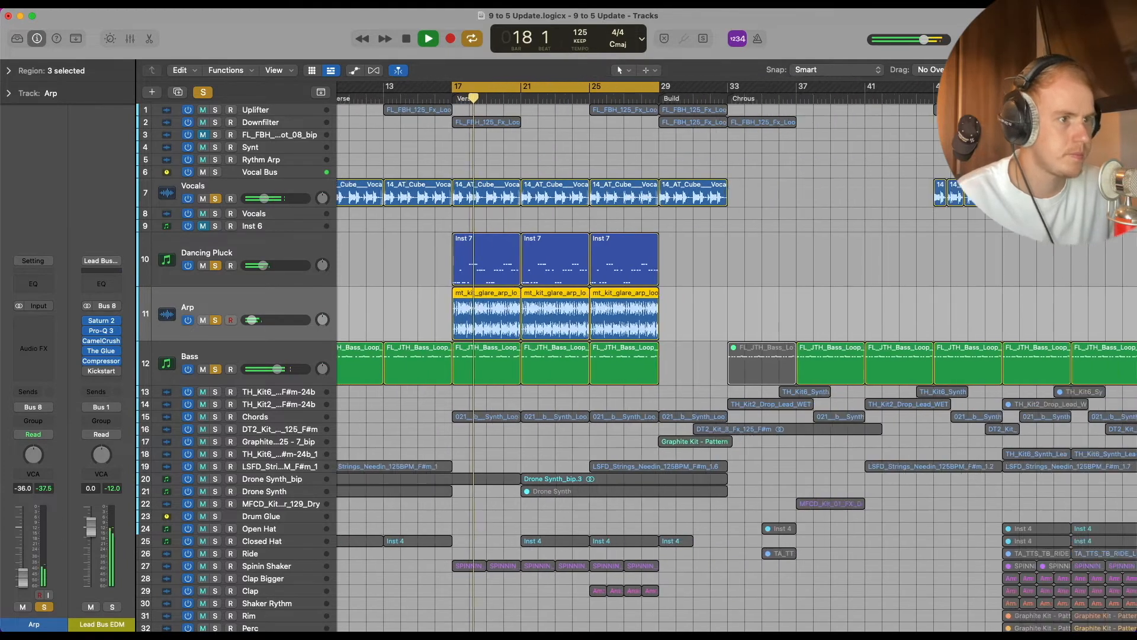
pyautogui.scroll(-5, 533, 385)
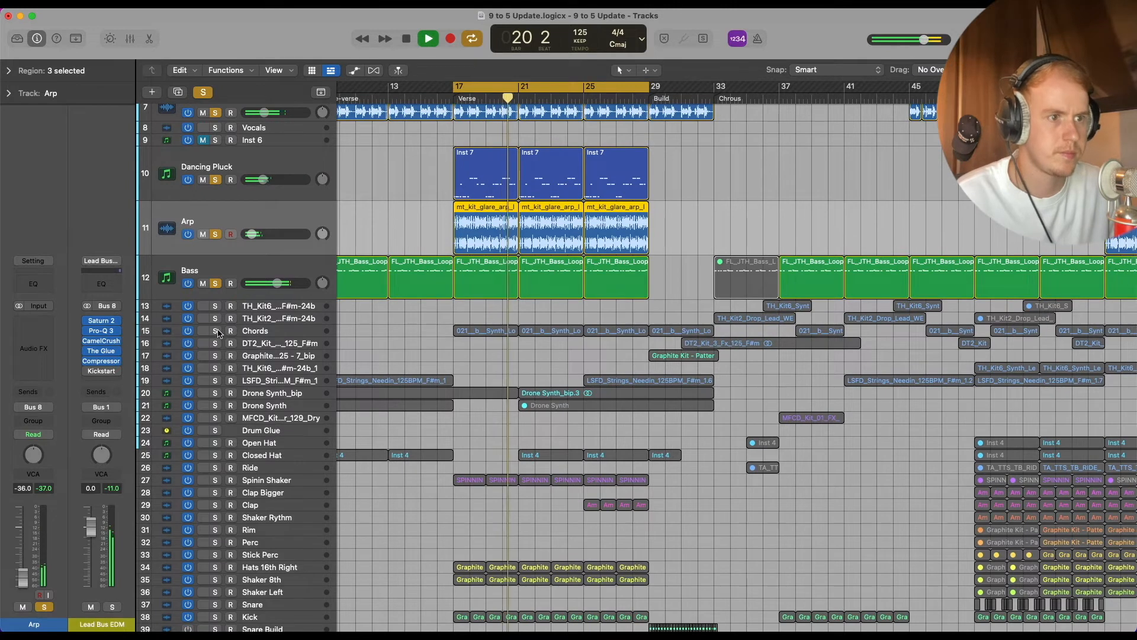
pyautogui.press('space')
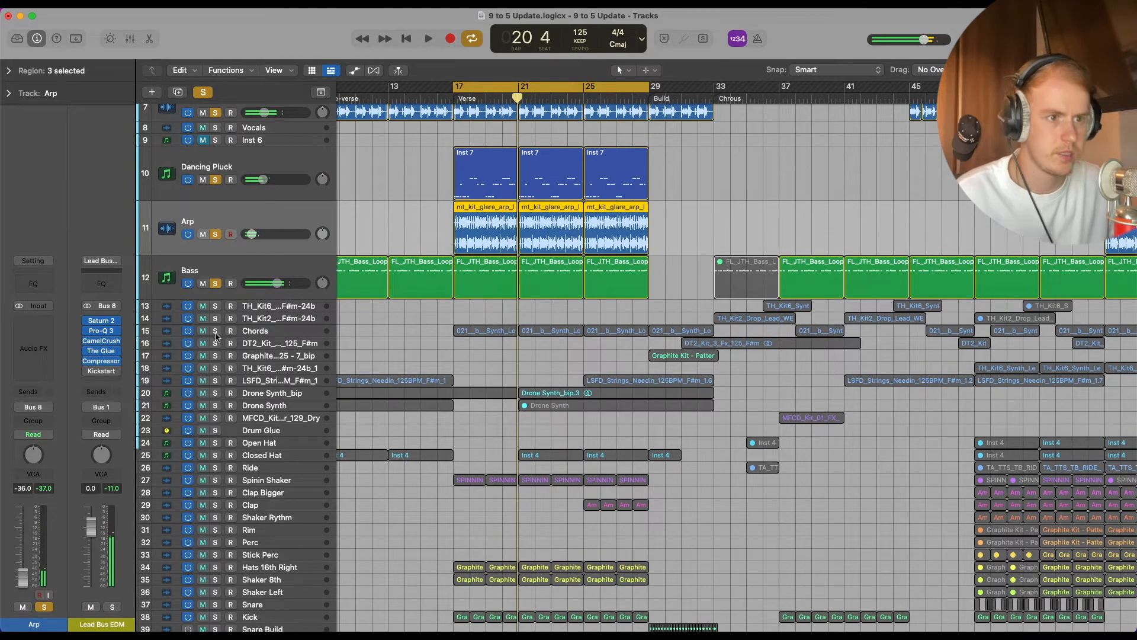
# - Enlarge the Chords track, add it to the soloed layers and play the verse back
pyautogui.moveTo(329, 337); pyautogui.dragTo(329, 374)
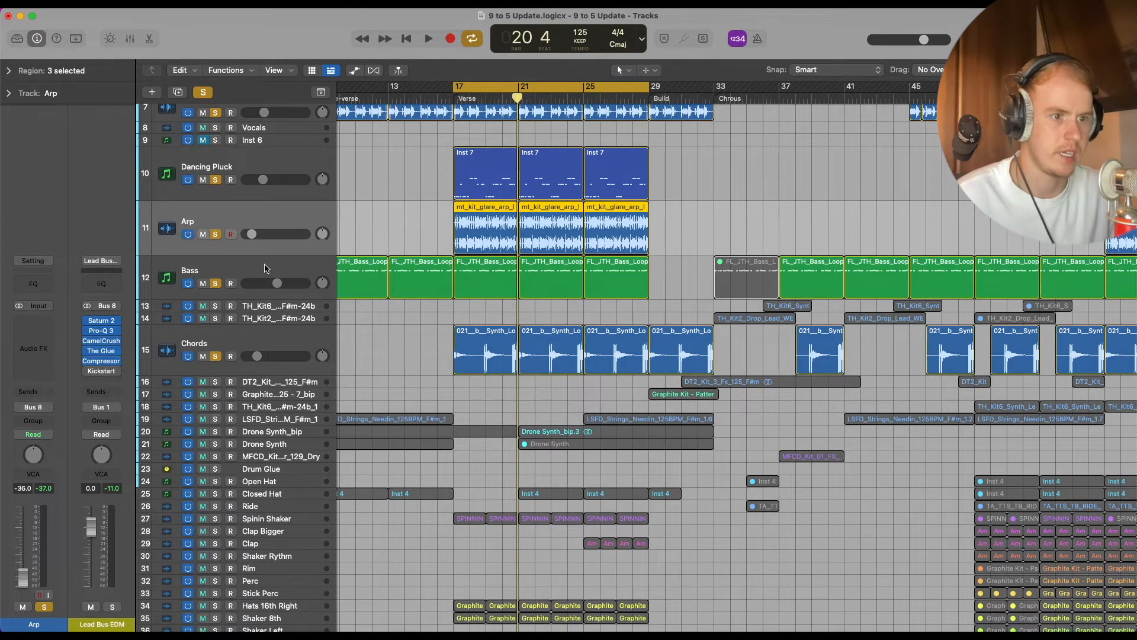
pyautogui.scroll(-3, 432, 359)
pyautogui.press('space')
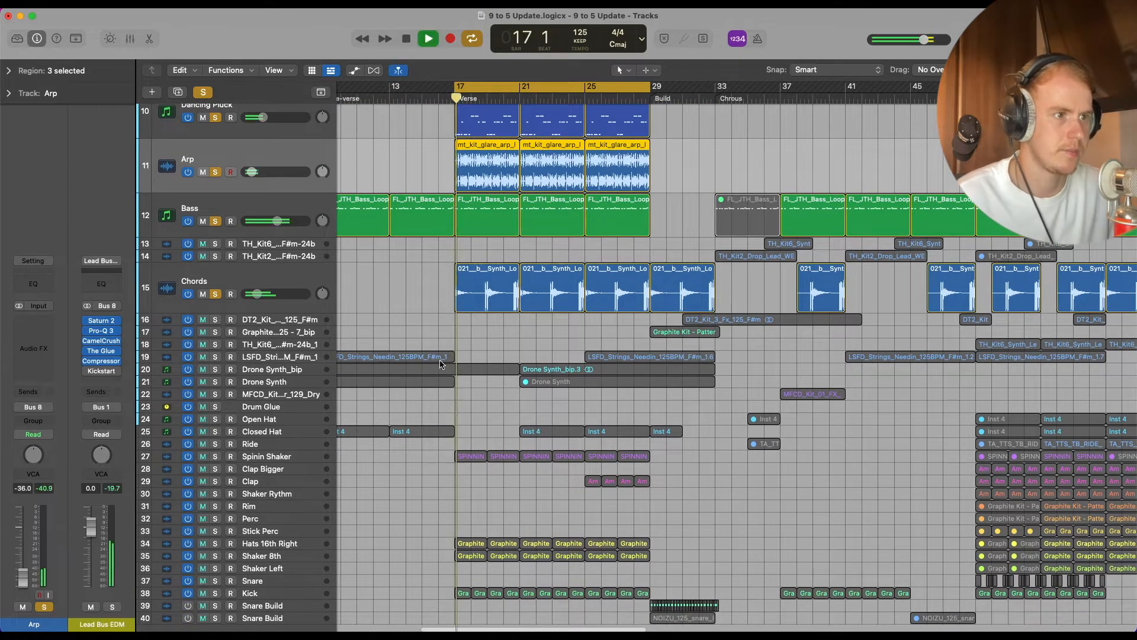
pyautogui.scroll(1, 443, 359)
pyautogui.scroll(1, 442, 363)
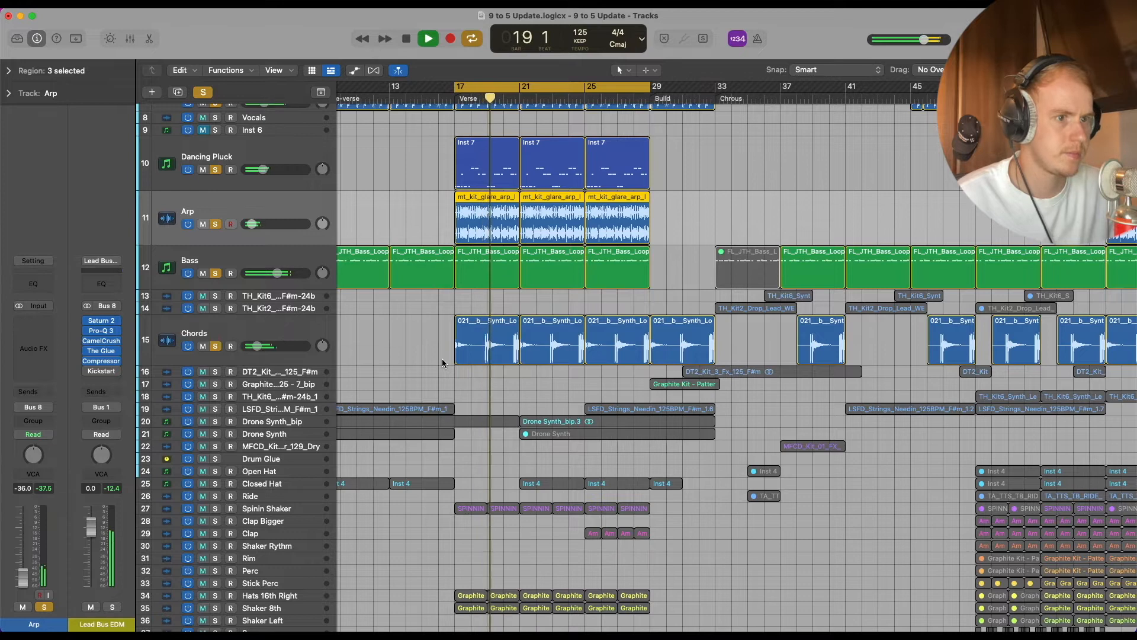
pyautogui.press('space')
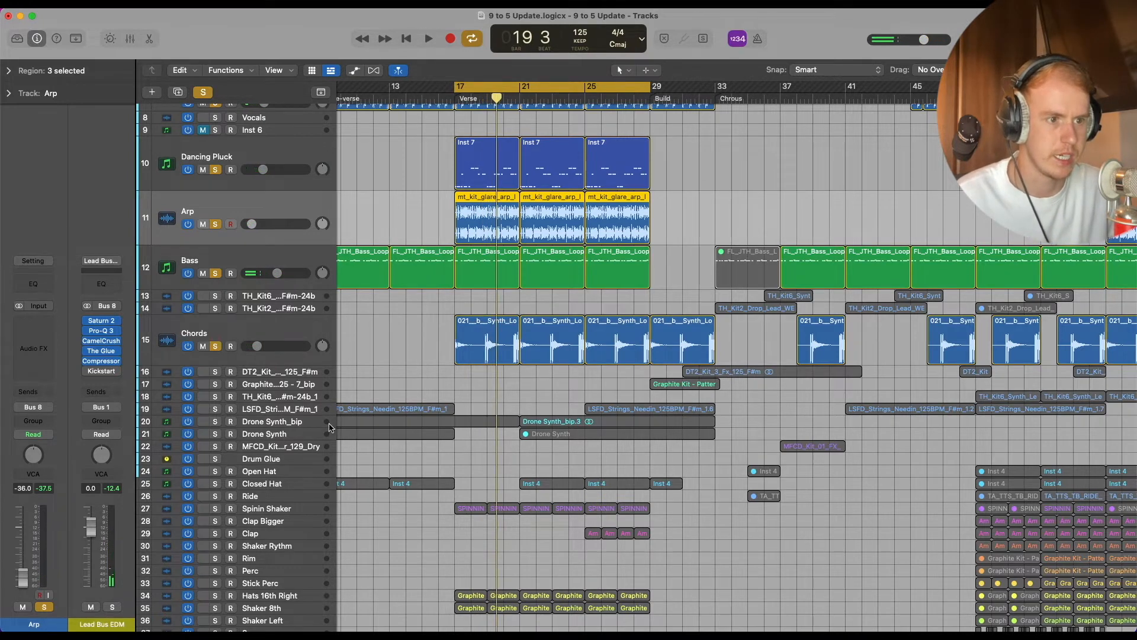
# - Enlarge the Drone Synth_bip track, clear all existing solos and solo only this track
pyautogui.moveTo(331, 426); pyautogui.dragTo(326, 461)
pyautogui.scroll(-1, 425, 364)
pyautogui.hscroll(-5, 419, 401)
pyautogui.hscroll(4, 418, 403)
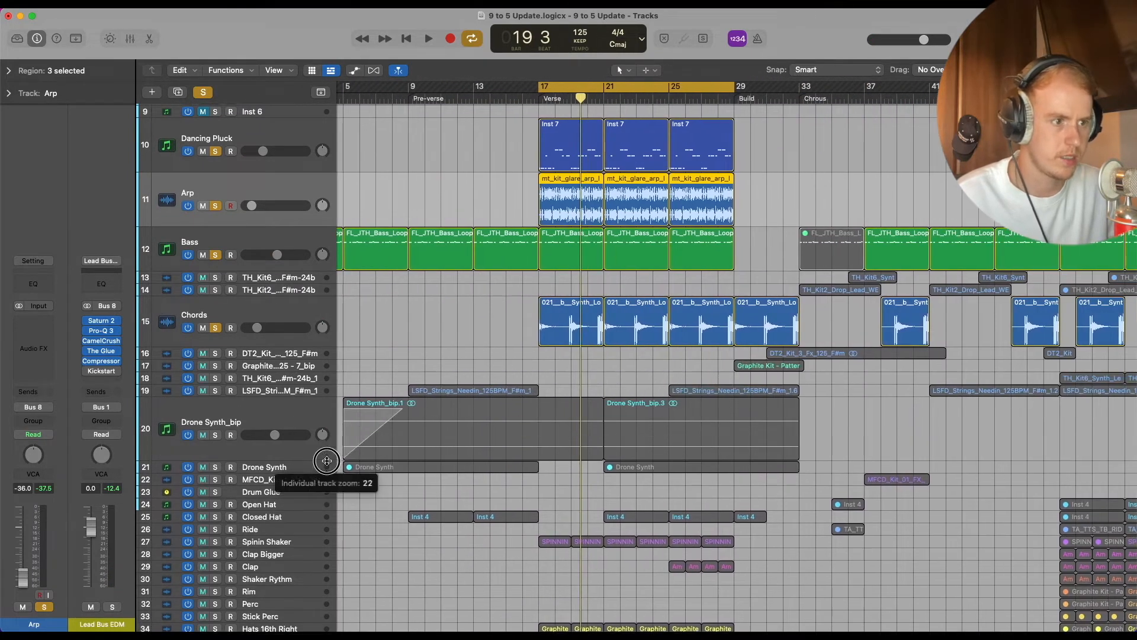
pyautogui.click(204, 97)
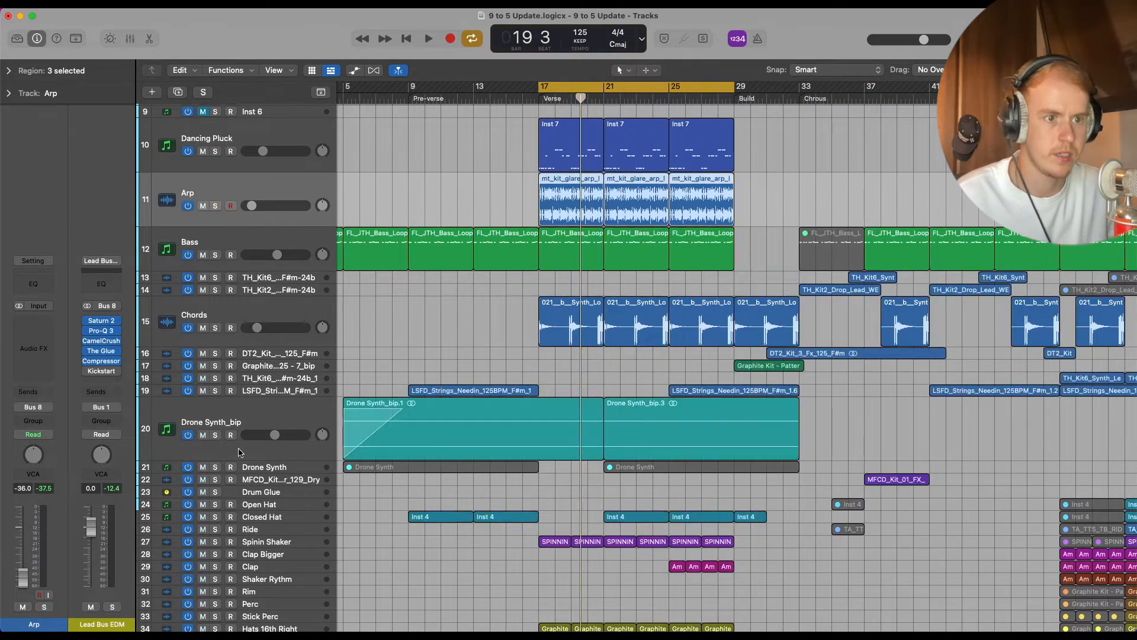
pyautogui.click(215, 435)
pyautogui.click(248, 407)
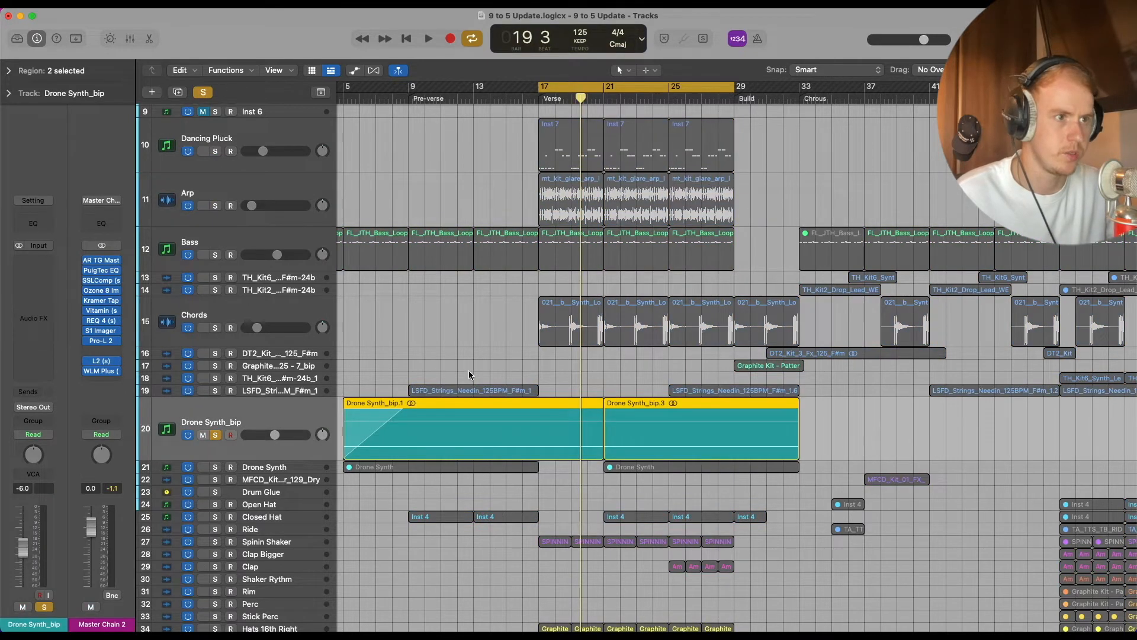
# - Extend the start of the cycle range back to bar 13 and play the soloed drone
pyautogui.moveTo(540, 91); pyautogui.dragTo(474, 91)
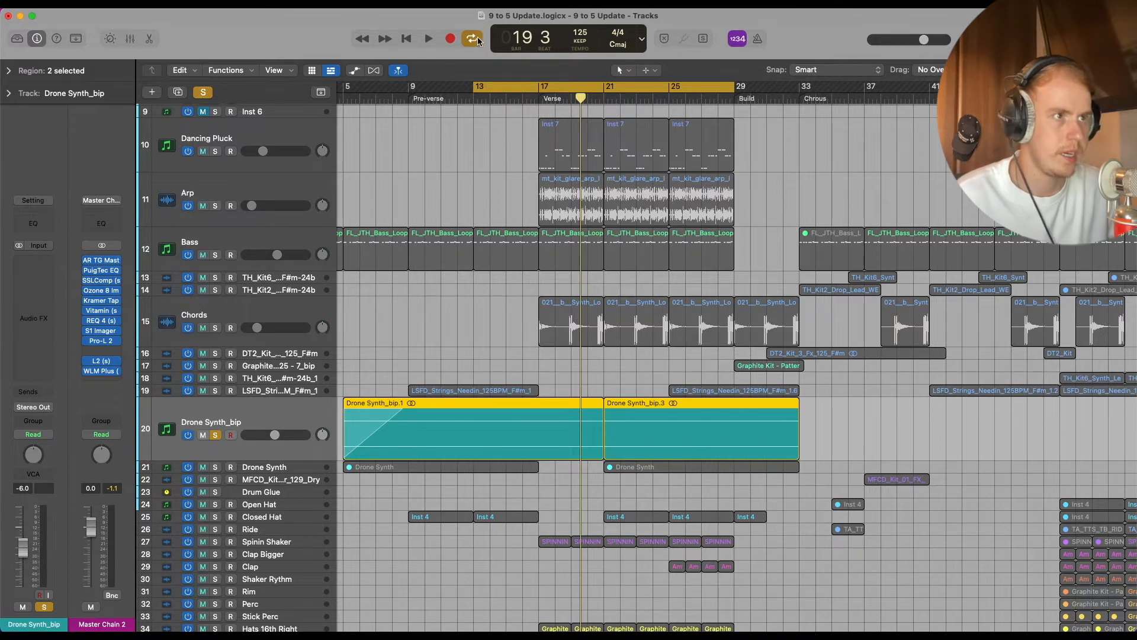
pyautogui.press('space')
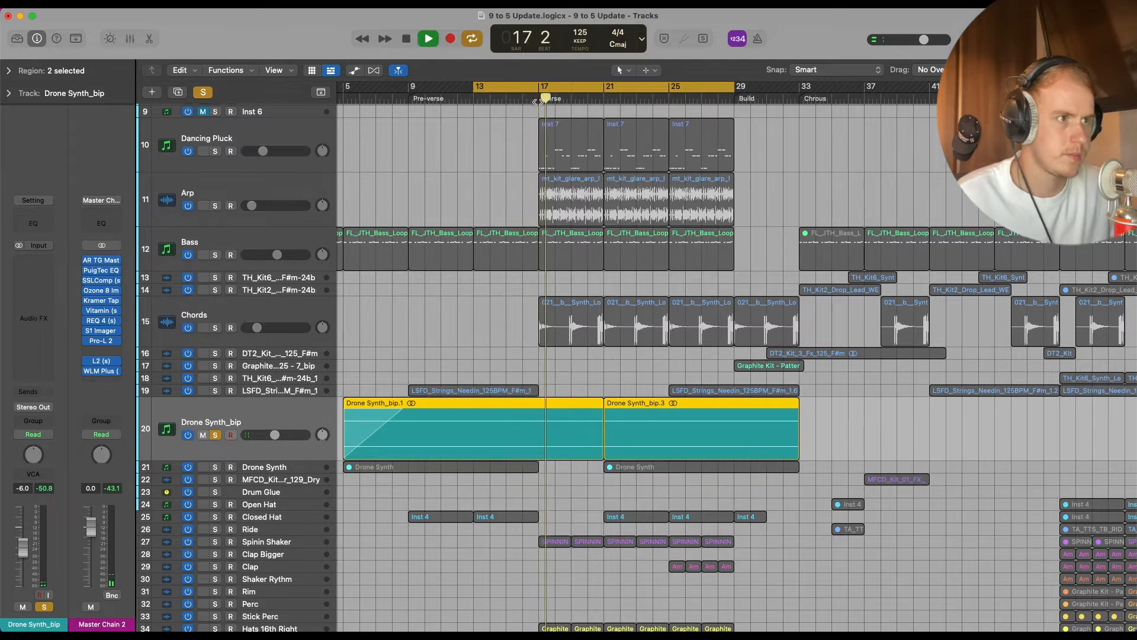
pyautogui.press('space')
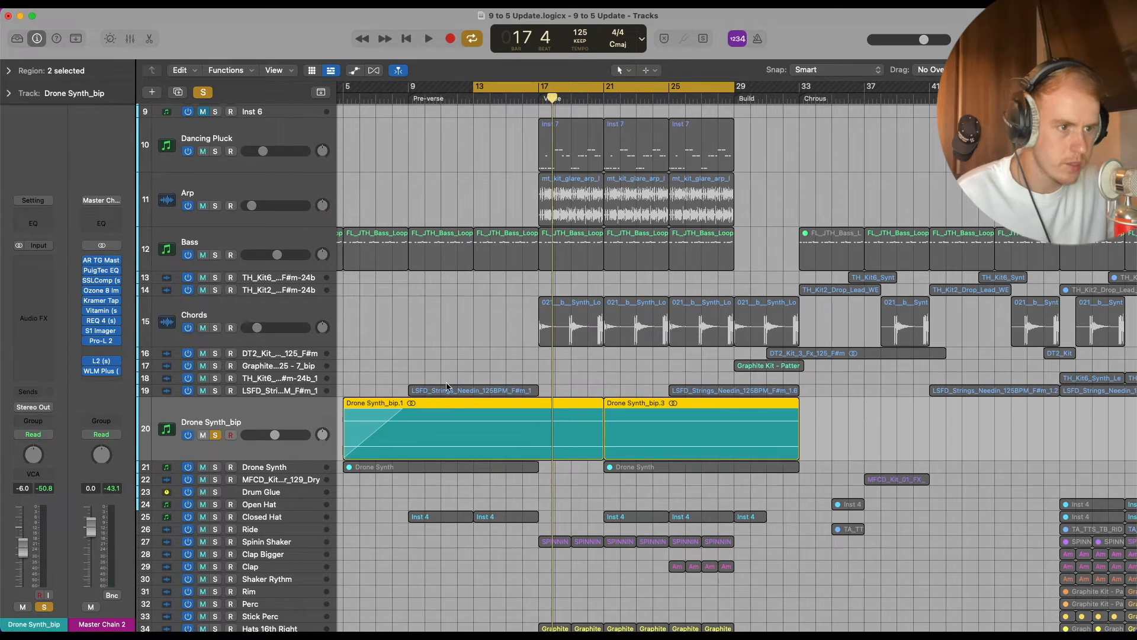
# - Enlarge the LSFD_Strings track, solo it alongside the drone and play both together
pyautogui.scroll(-2, 538, 417)
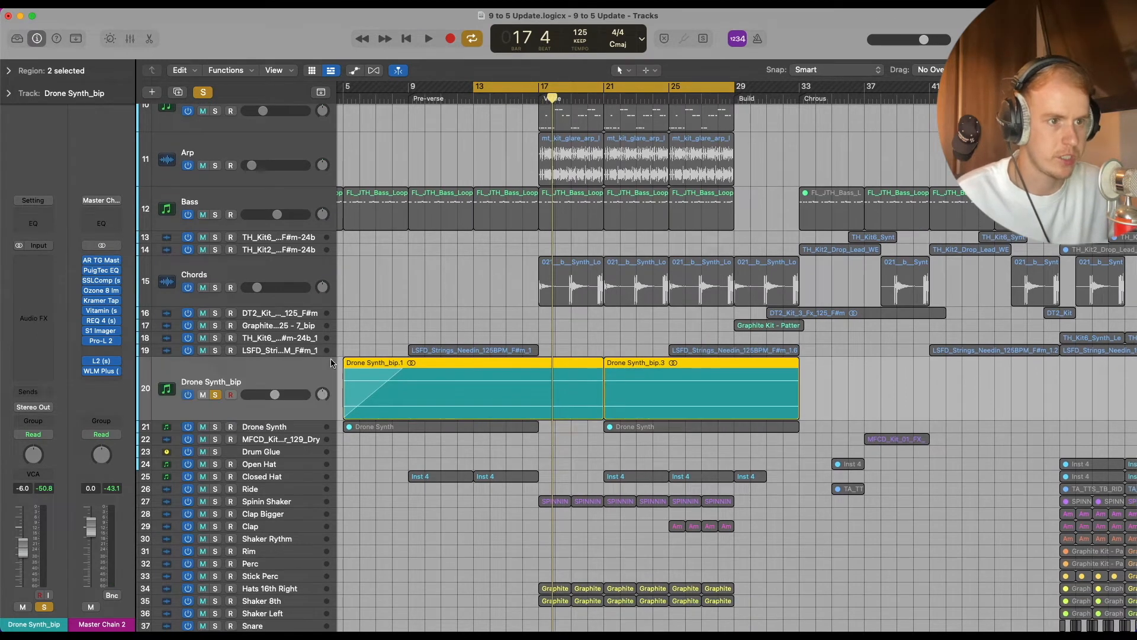
pyautogui.moveTo(332, 356); pyautogui.dragTo(330, 435)
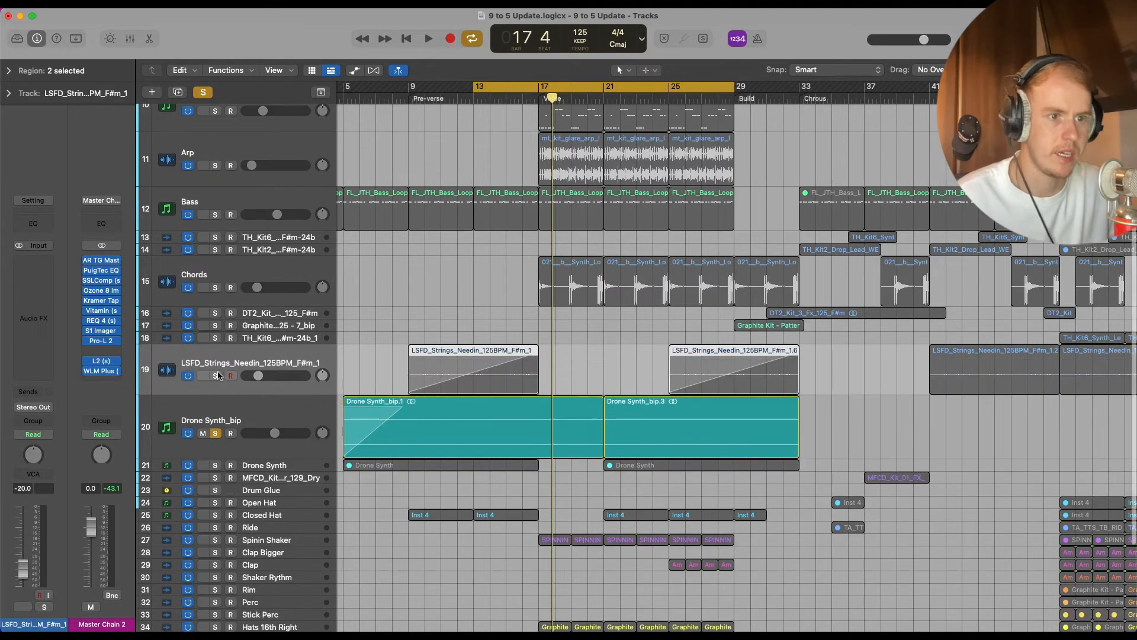
pyautogui.click(216, 375)
pyautogui.press('space')
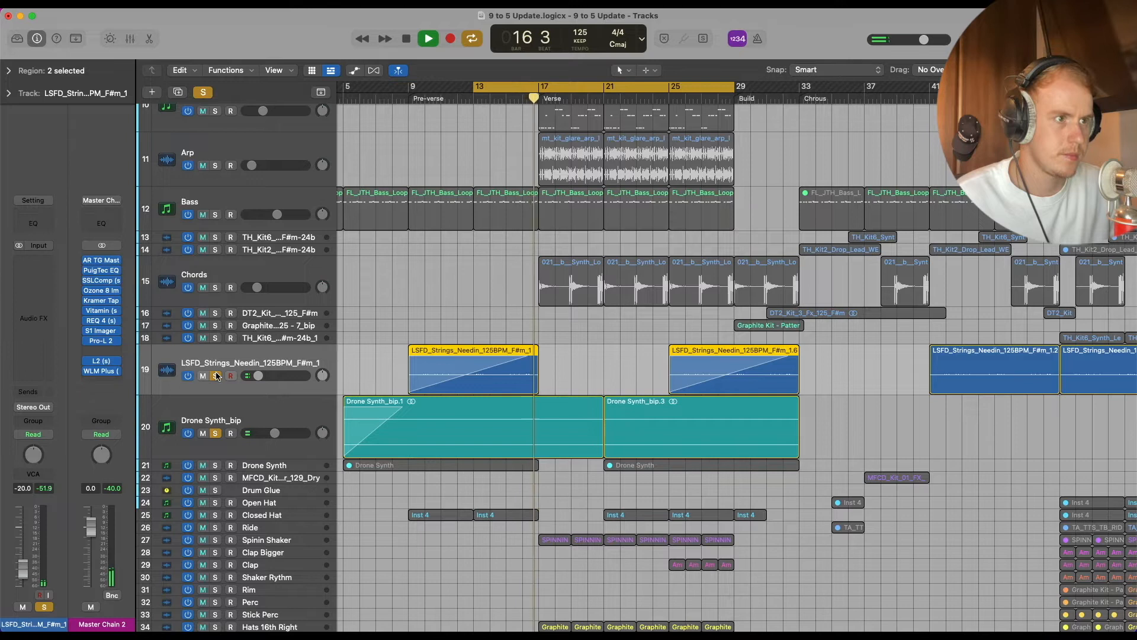
pyautogui.press('space')
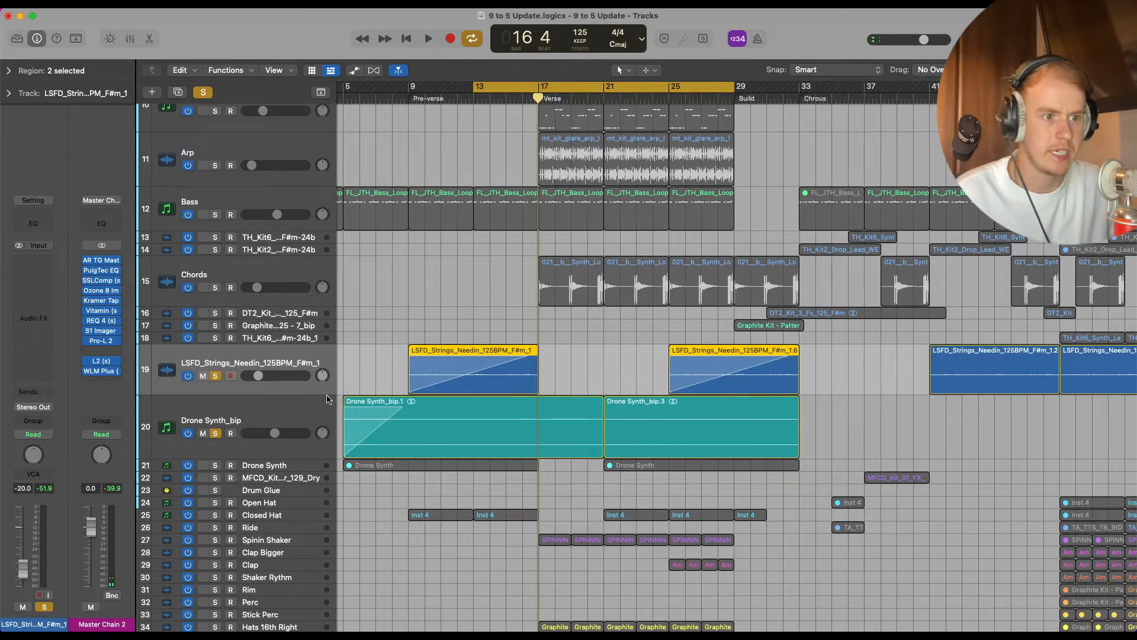
# - Return all enlarged tracks to the compact height and clear every solo
pyautogui.press('super+Up')
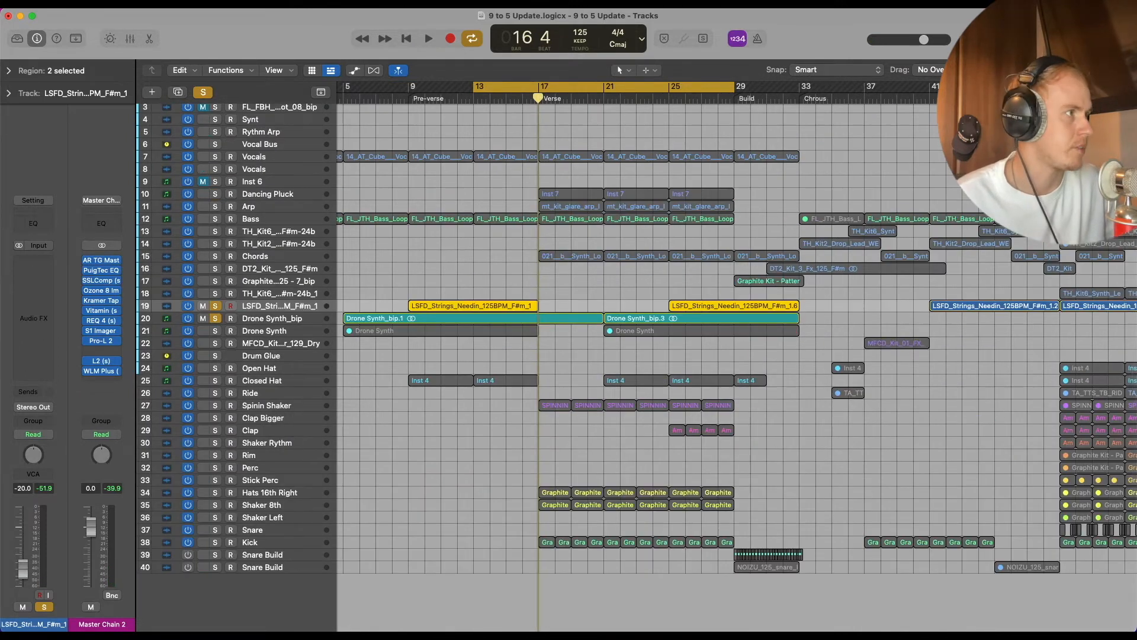
pyautogui.press('super+Left')
pyautogui.press('super+Left')
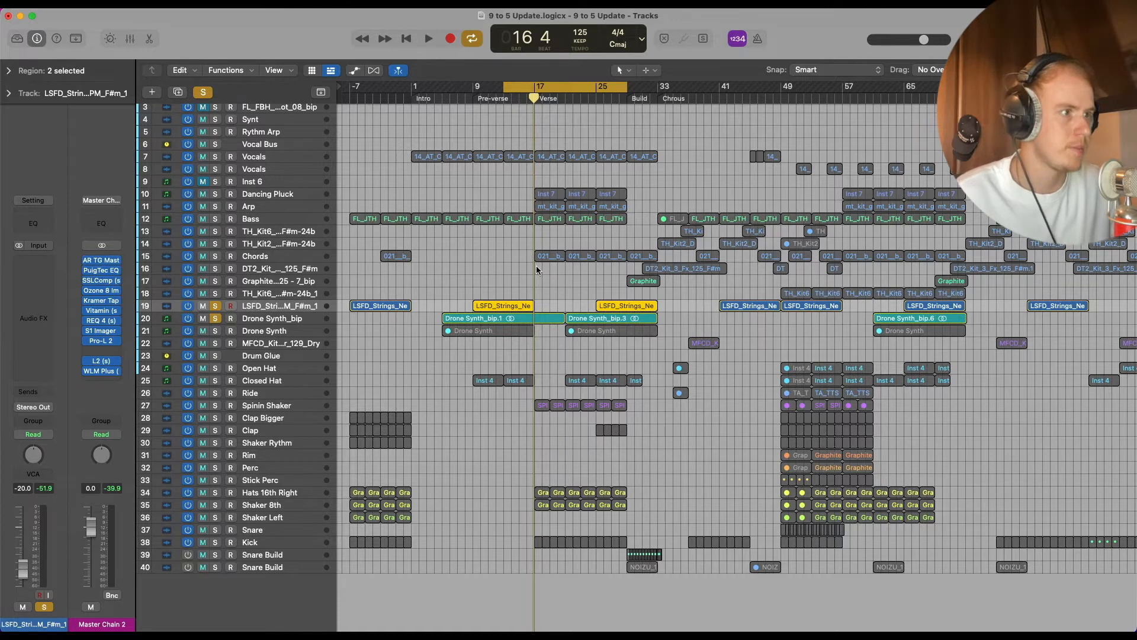
pyautogui.hotkey('ctrl', 's')
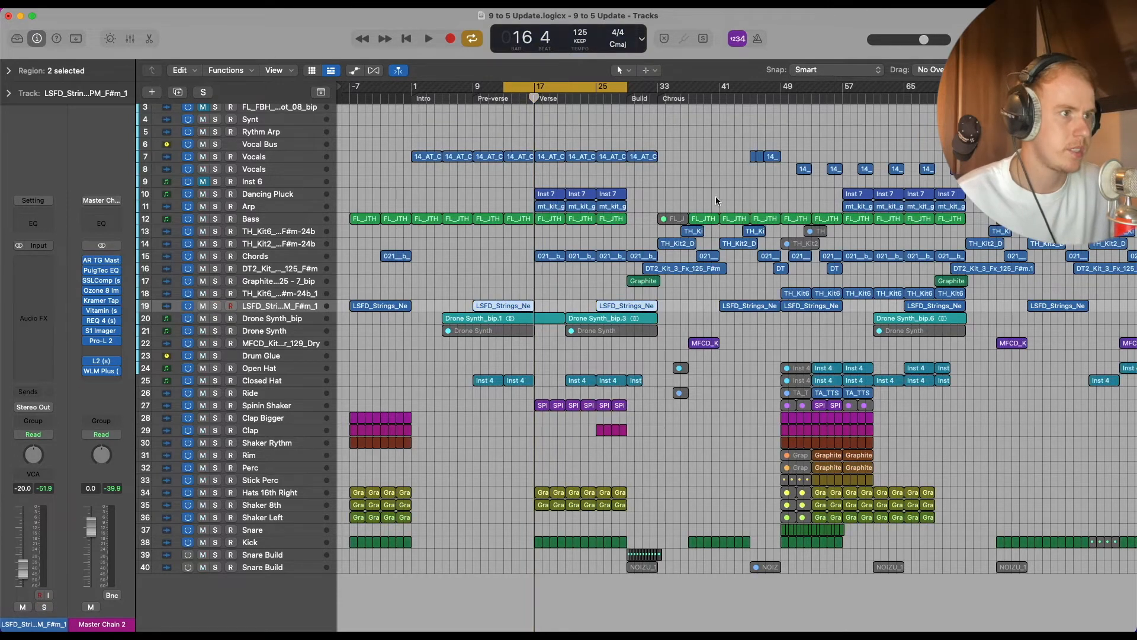
# - Replace the verse cycle range with one spanning bars 29 to 49 from the start of the build
pyautogui.moveTo(504, 86); pyautogui.dragTo(474, 86)
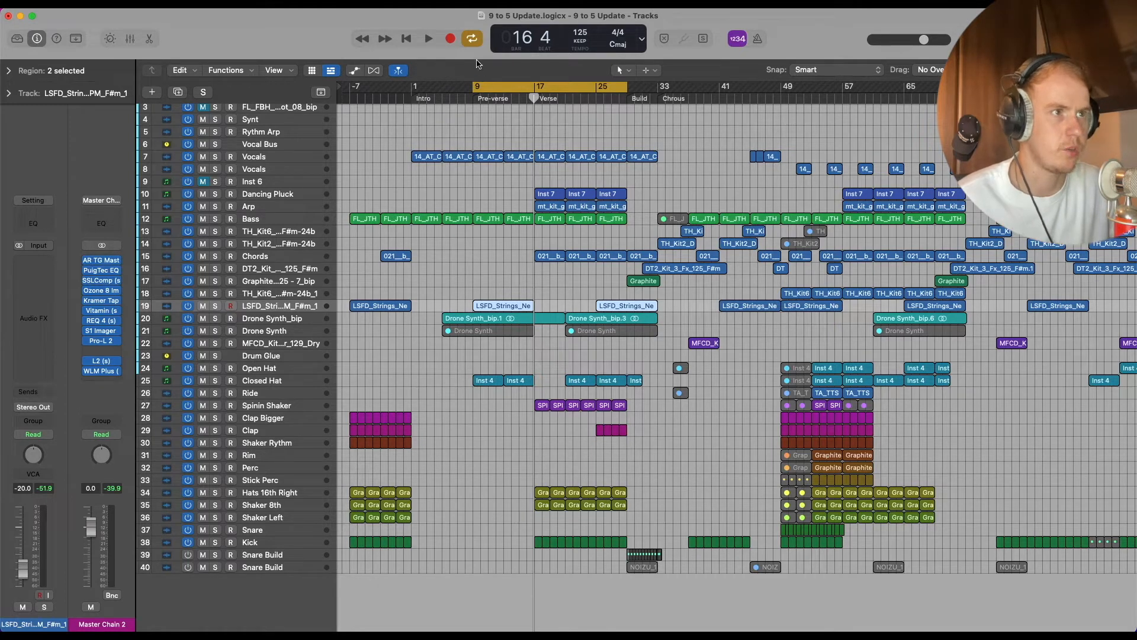
pyautogui.click(473, 39)
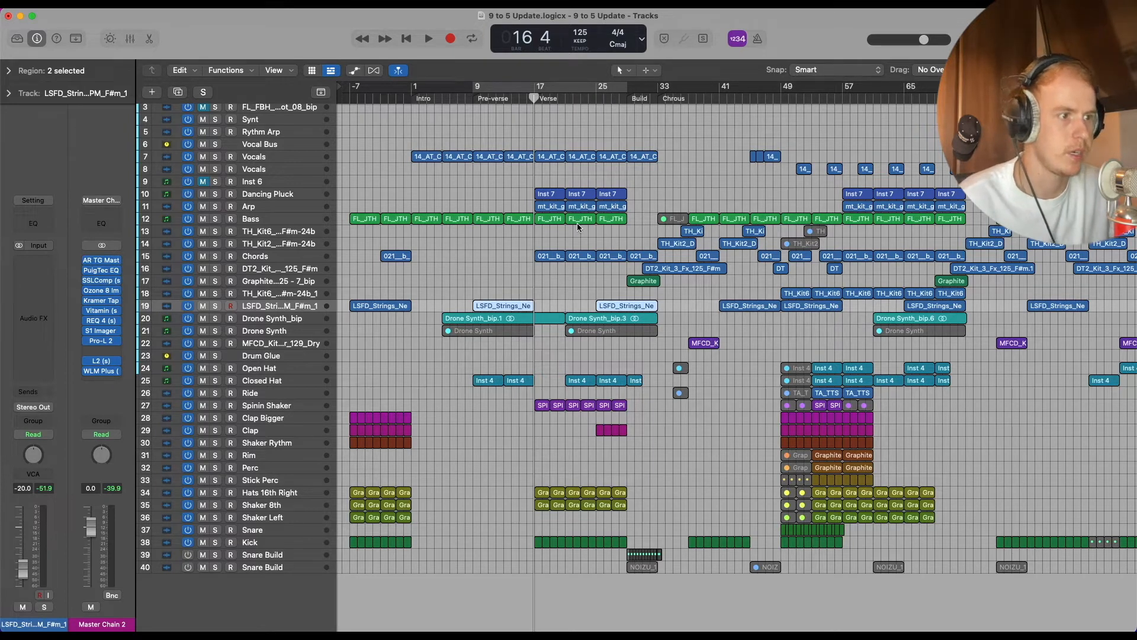
pyautogui.hscroll(3, 730, 424)
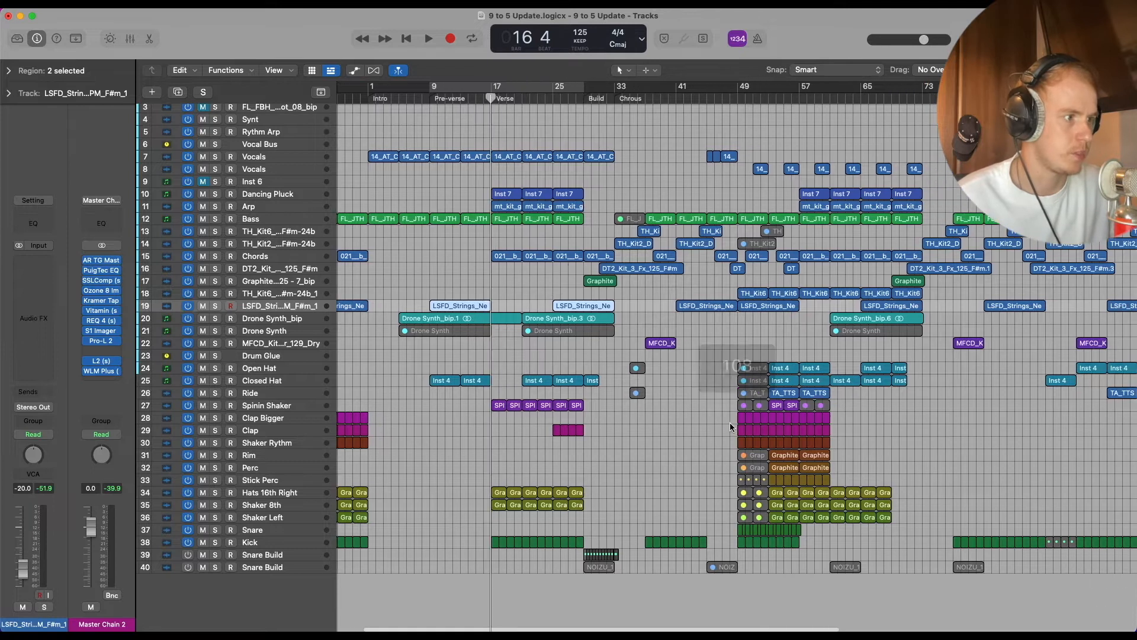
pyautogui.hscroll(-3, 731, 424)
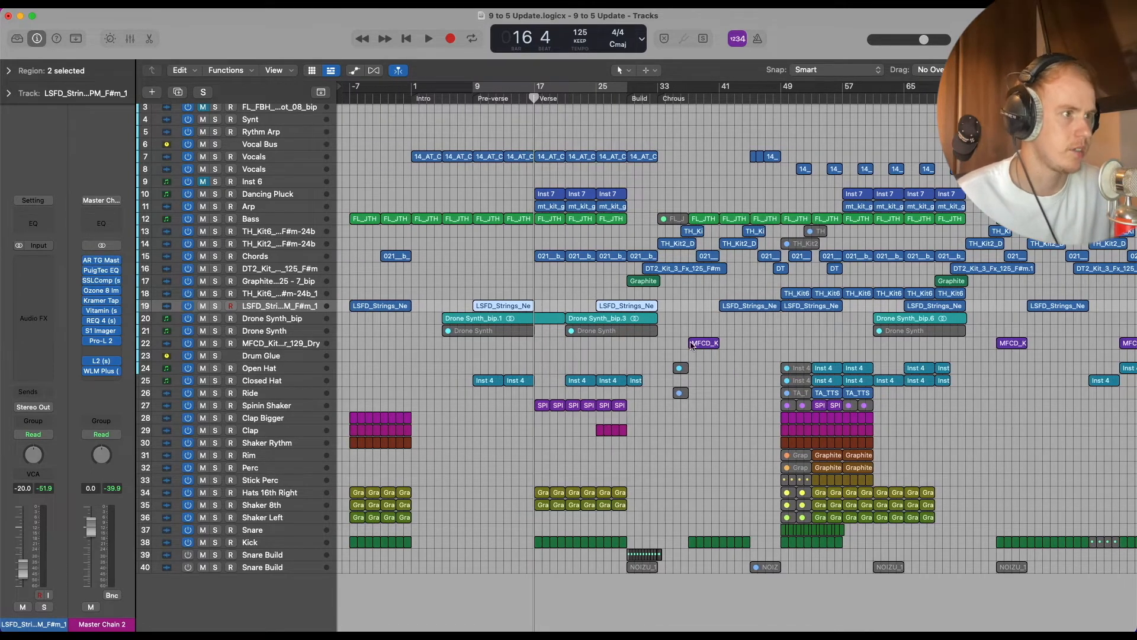
pyautogui.hscroll(6, 628, 314)
pyautogui.hscroll(3, 628, 314)
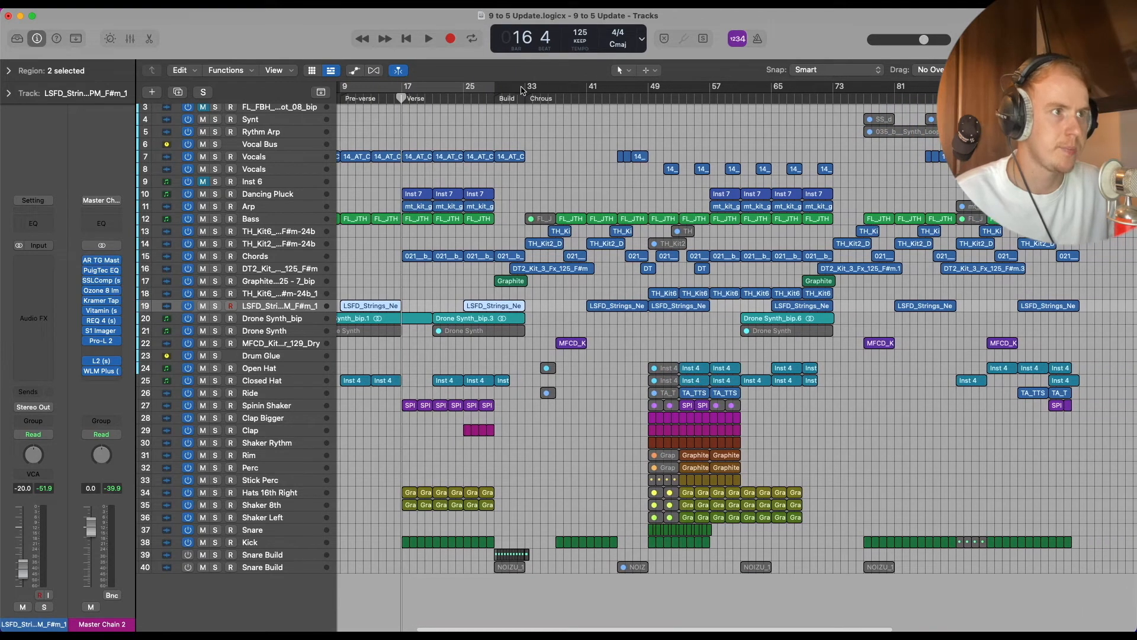
pyautogui.moveTo(496, 93); pyautogui.dragTo(650, 99)
# - Solo and enlarge the Graphite Kit - Pattern 1 track, and enlarge the DT2_Kit_3_Fx track above it
pyautogui.hscroll(-3, 450, 237)
pyautogui.click(215, 281)
pyautogui.moveTo(327, 286); pyautogui.dragTo(331, 310)
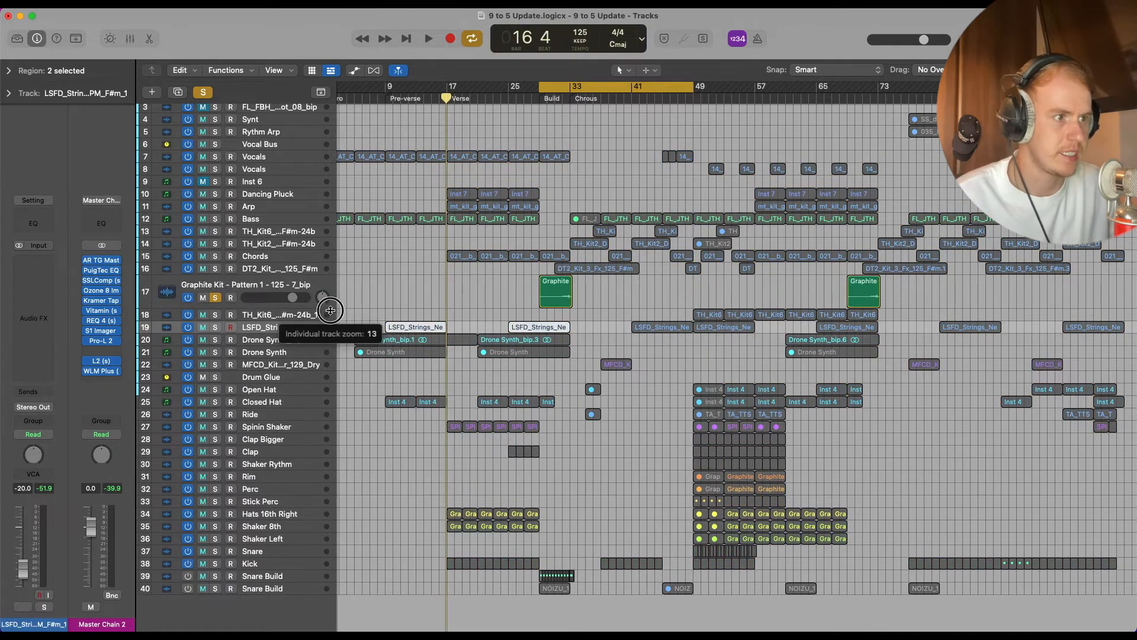
pyautogui.click(329, 274)
pyautogui.moveTo(329, 274); pyautogui.dragTo(328, 292)
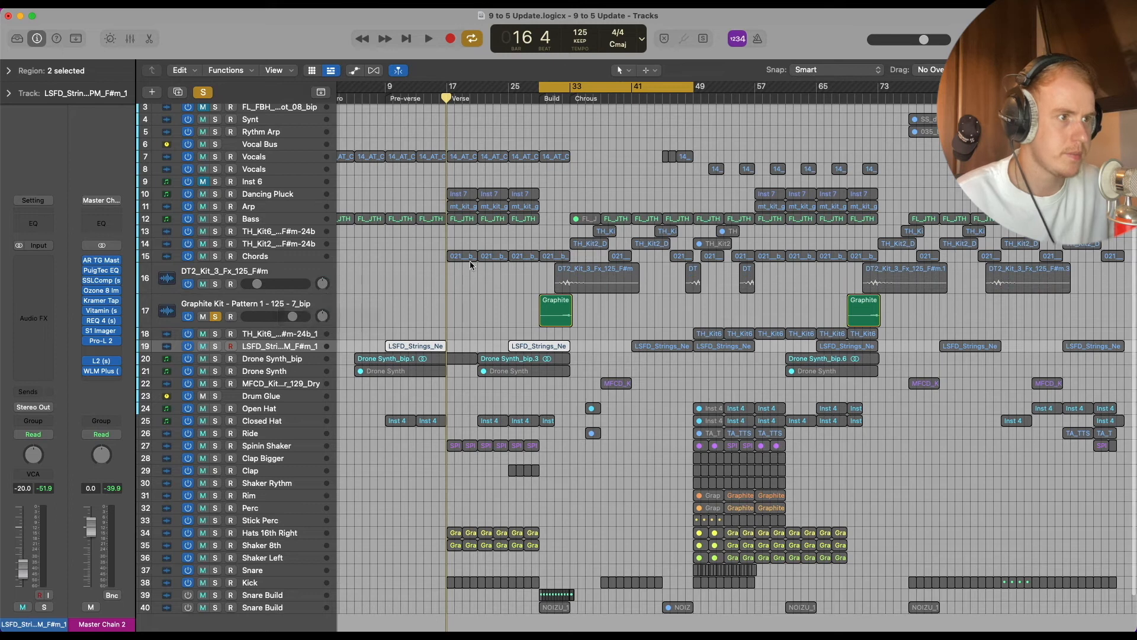
# - Play the soloed Graphite Kit pattern through the build, making its track taller during playback
pyautogui.press('space')
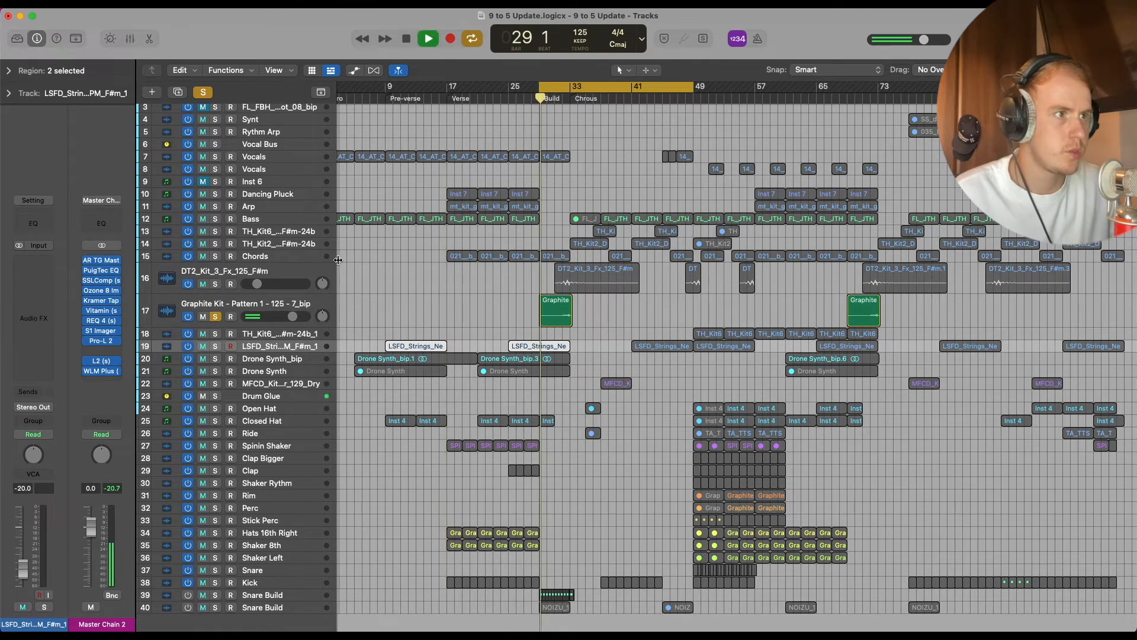
pyautogui.scroll(-5, 417, 397)
pyautogui.scroll(4, 417, 396)
pyautogui.moveTo(329, 323); pyautogui.dragTo(329, 378)
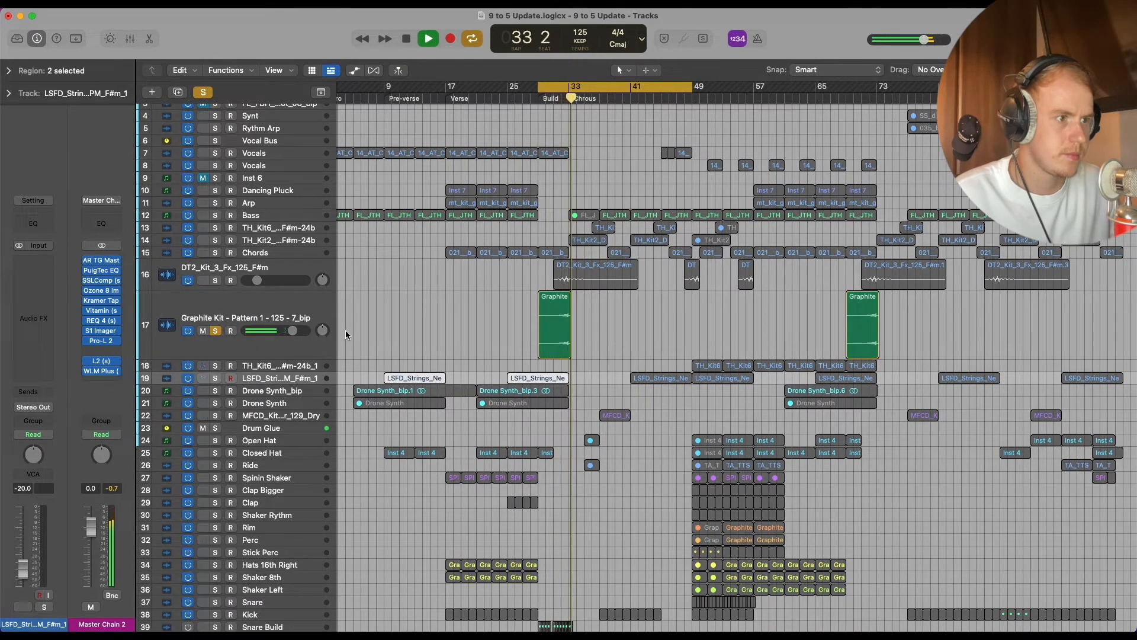
pyautogui.press('space')
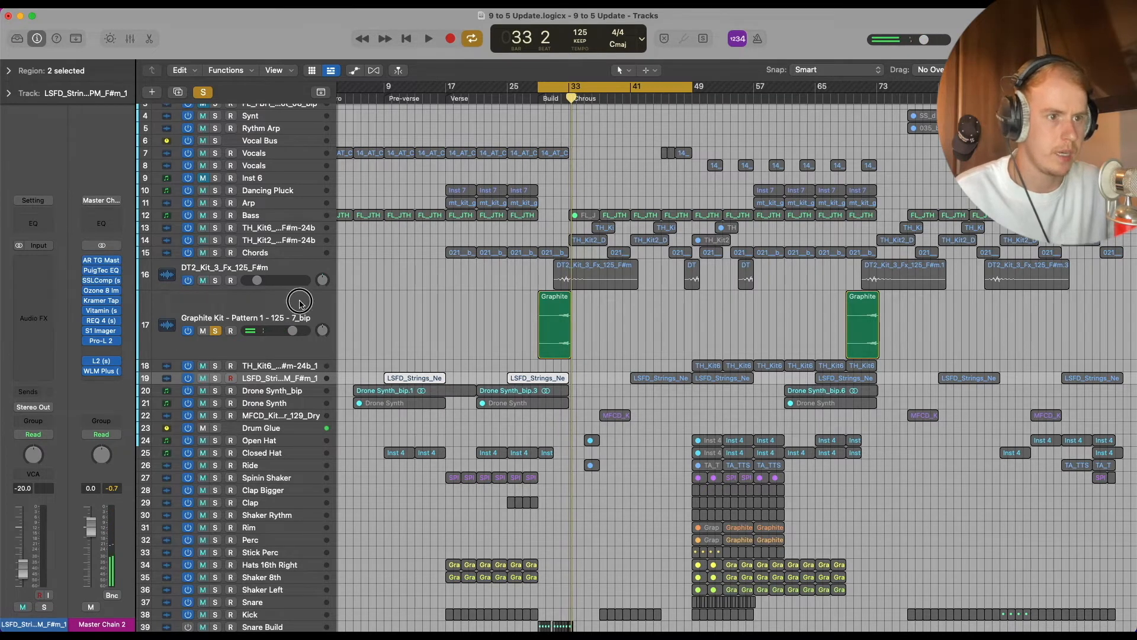
# - Enlarge the LSFD_Strings and Drone Synth_bip tracks, and add the DT2_Kit_3_Fx track to the solo
pyautogui.click(315, 340)
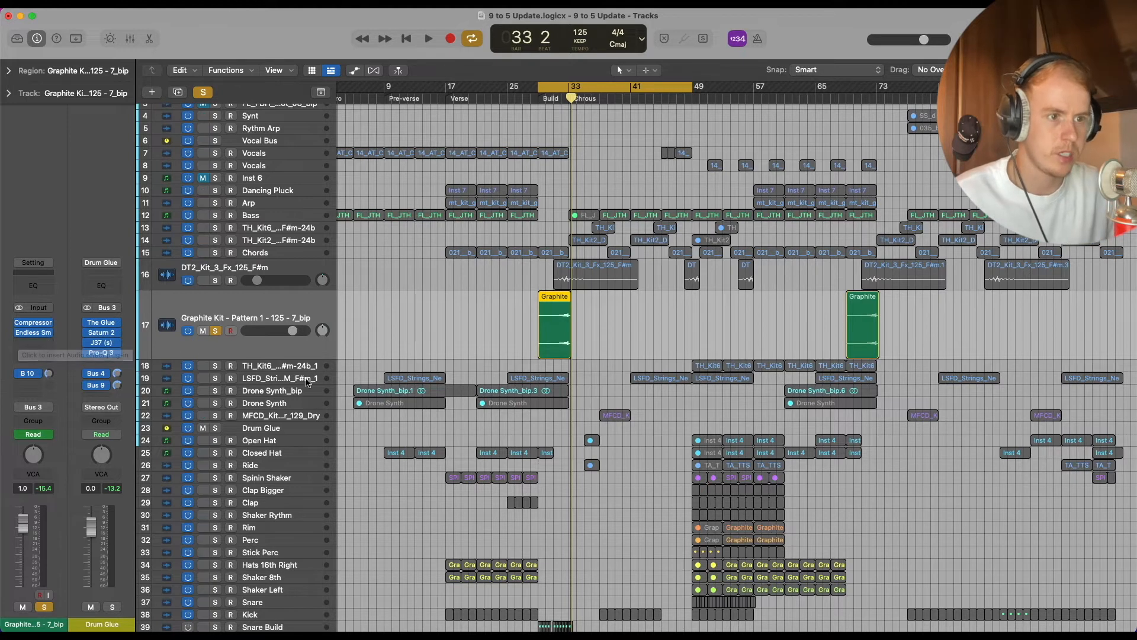
pyautogui.moveTo(331, 389); pyautogui.dragTo(331, 430)
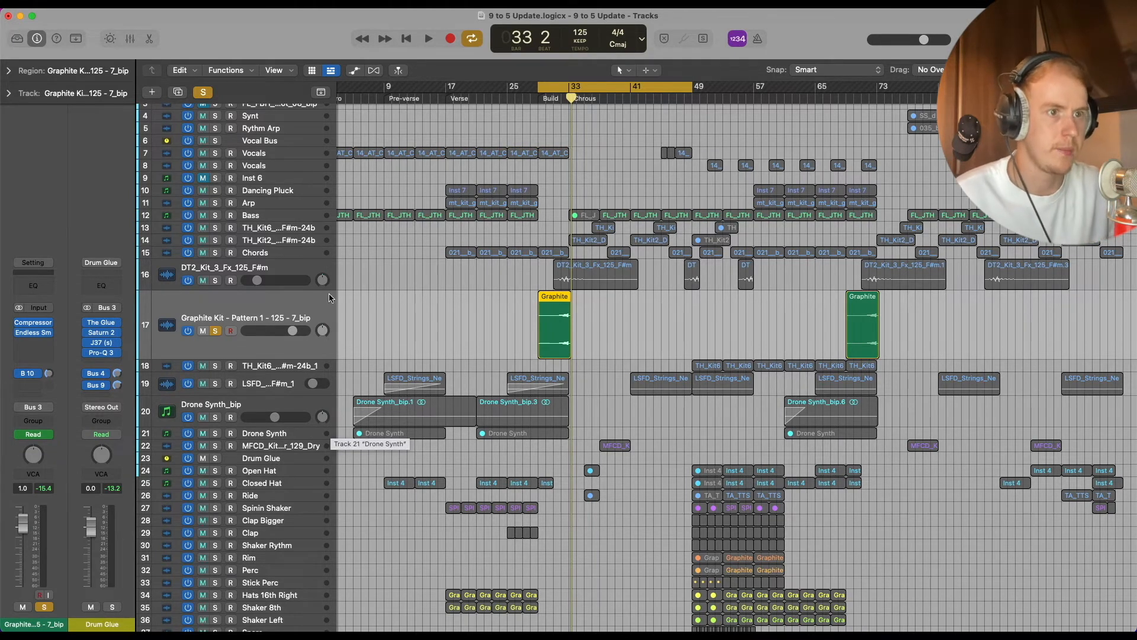
pyautogui.click(278, 269)
pyautogui.click(215, 281)
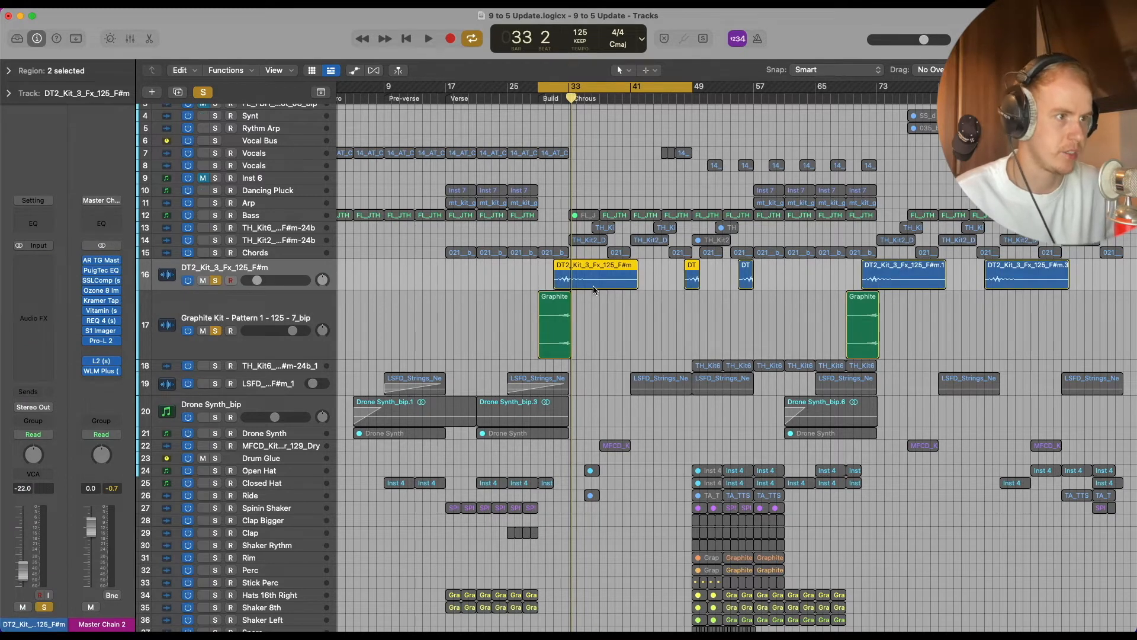
# - Clear the current solos, and enlarge and solo the TH_Kit2_Drop_Lead track
pyautogui.scroll(1, 614, 290)
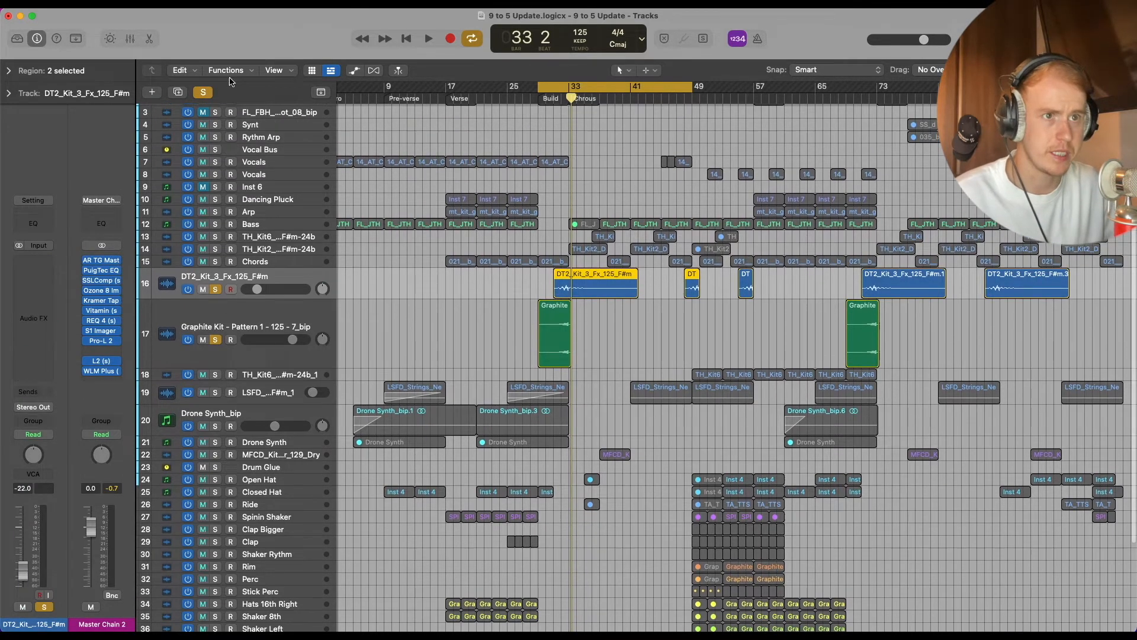
pyautogui.press('s')
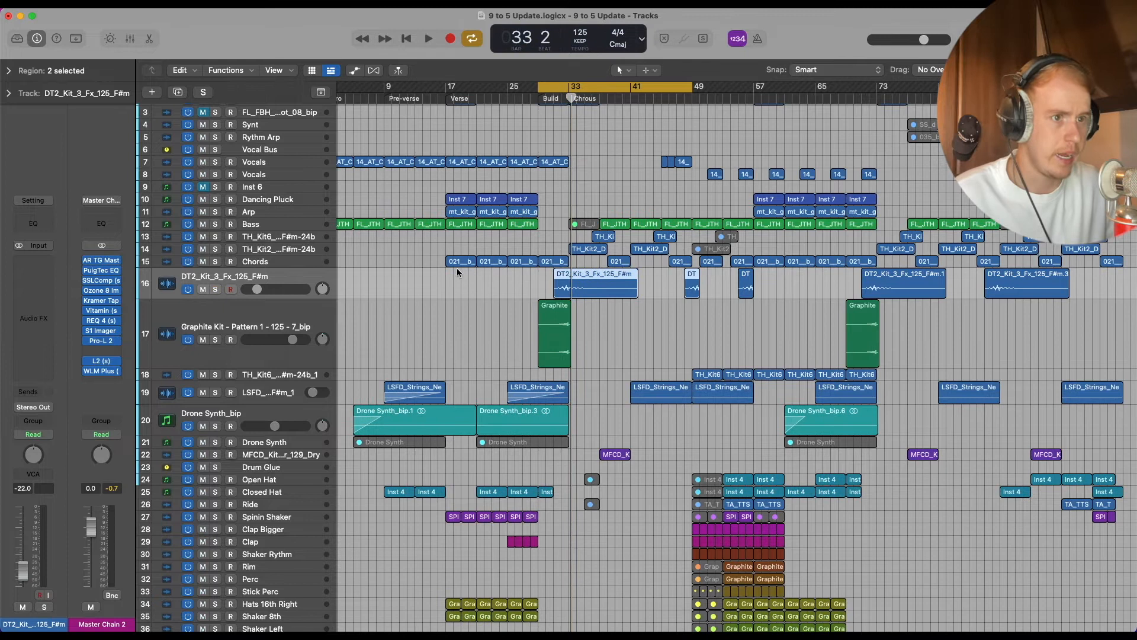
pyautogui.click(327, 249)
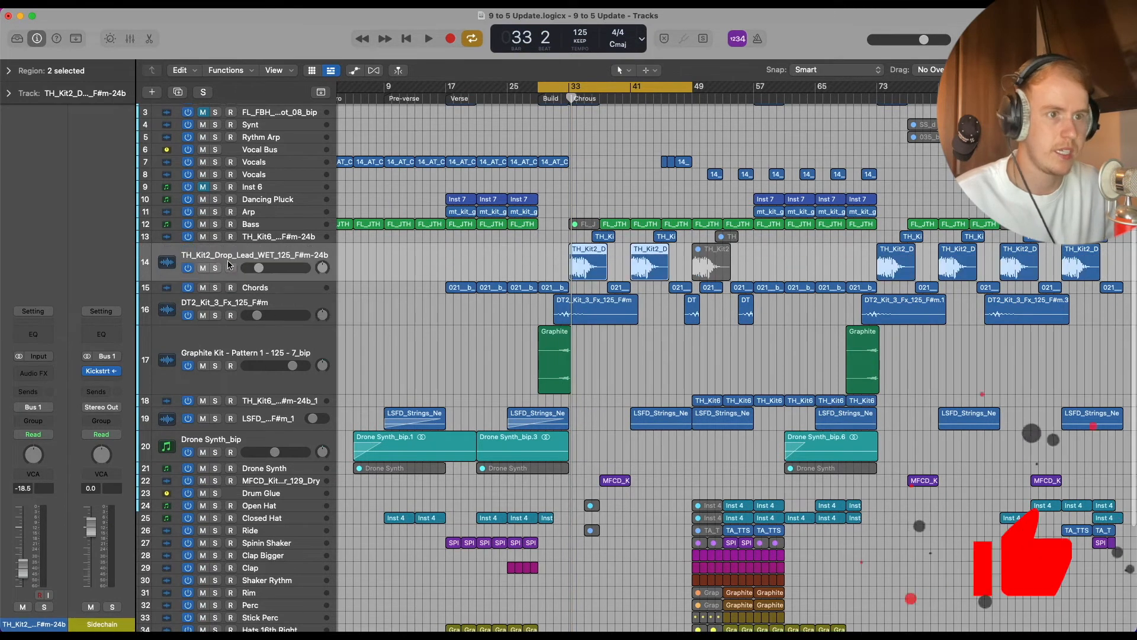
pyautogui.press('s')
# - Enlarge the TH_Kit6_Synth_Lead track and solo it together with the drop lead below it
pyautogui.click(331, 243)
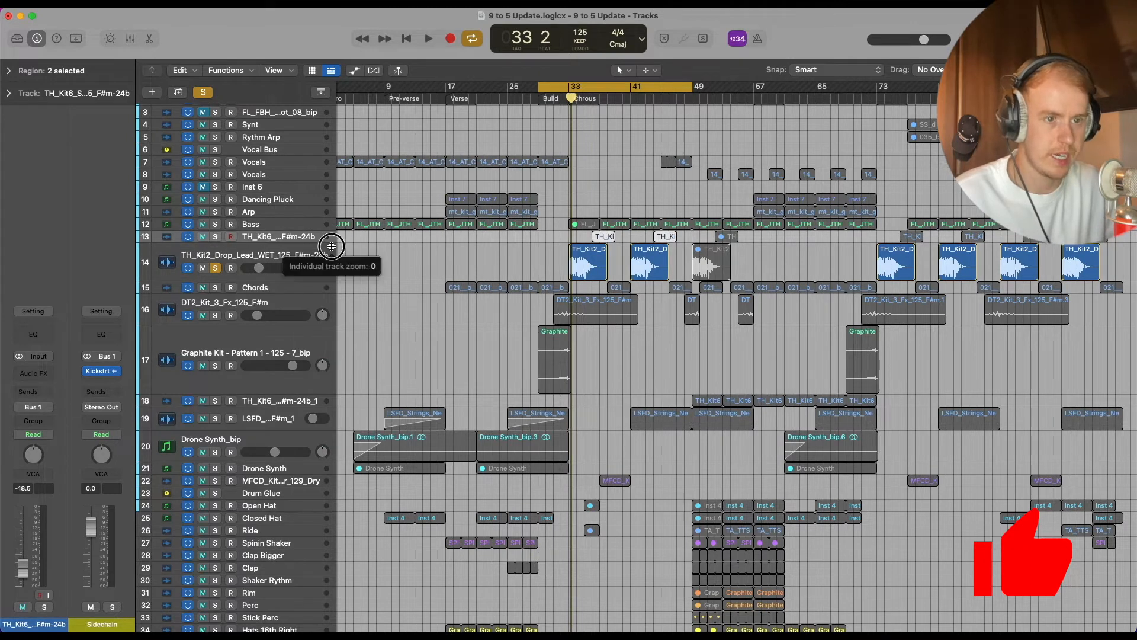
pyautogui.moveTo(331, 243); pyautogui.dragTo(330, 271)
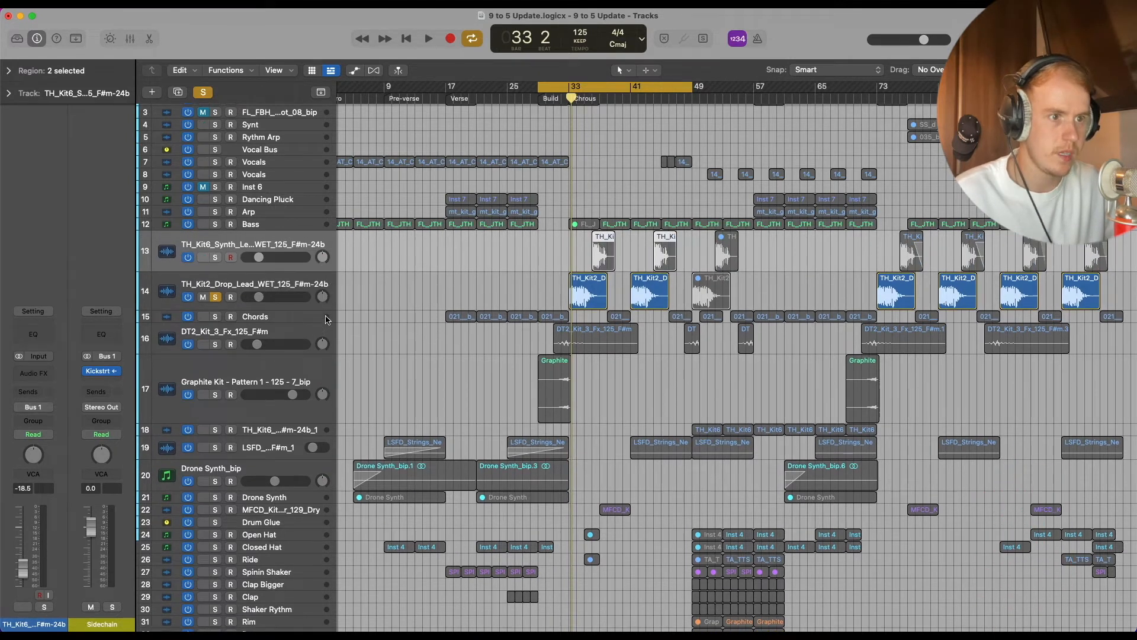
pyautogui.click(217, 259)
pyautogui.click(269, 289)
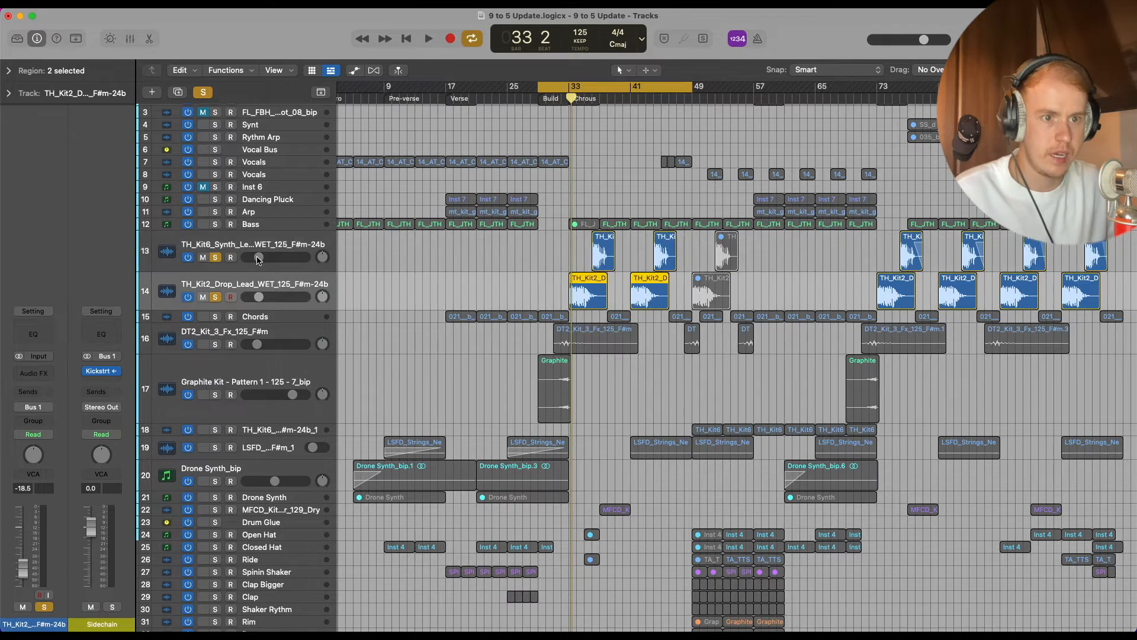
pyautogui.click(264, 249)
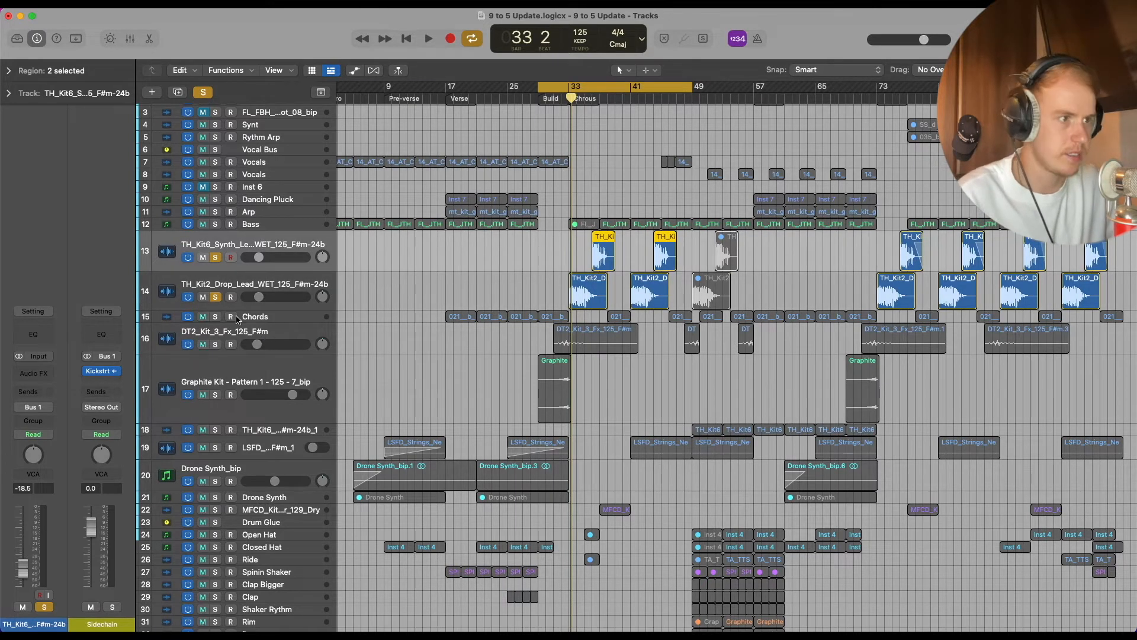
# - Shorten the cycle range to start at bar 33 and play the two soloed leads in the chorus
pyautogui.moveTo(539, 88); pyautogui.dragTo(573, 93)
pyautogui.press('space')
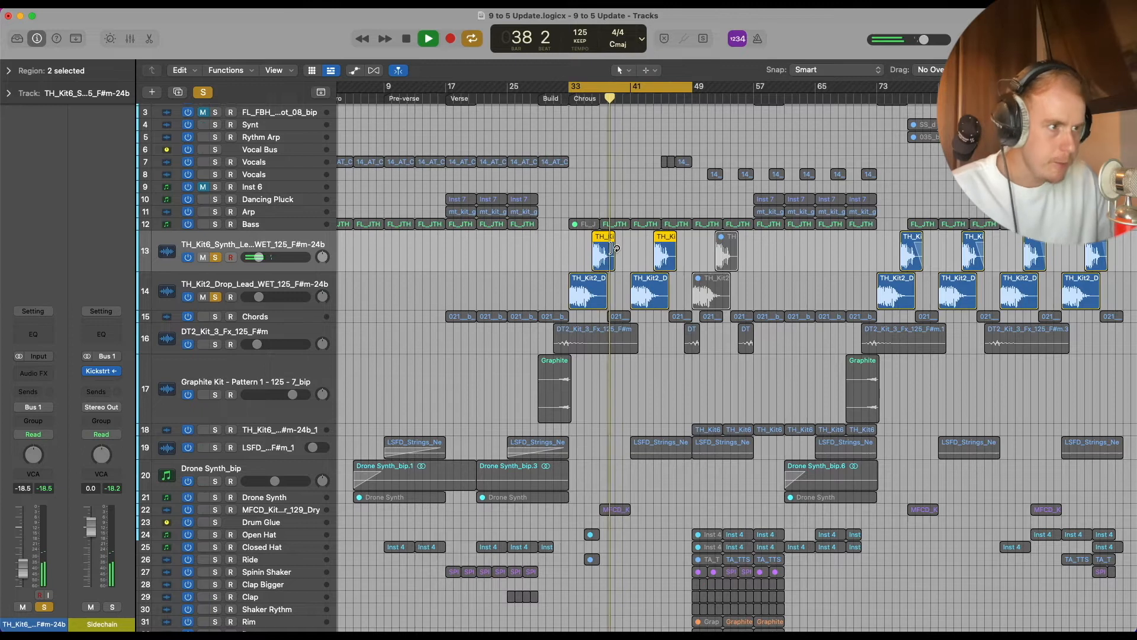
pyautogui.press('space')
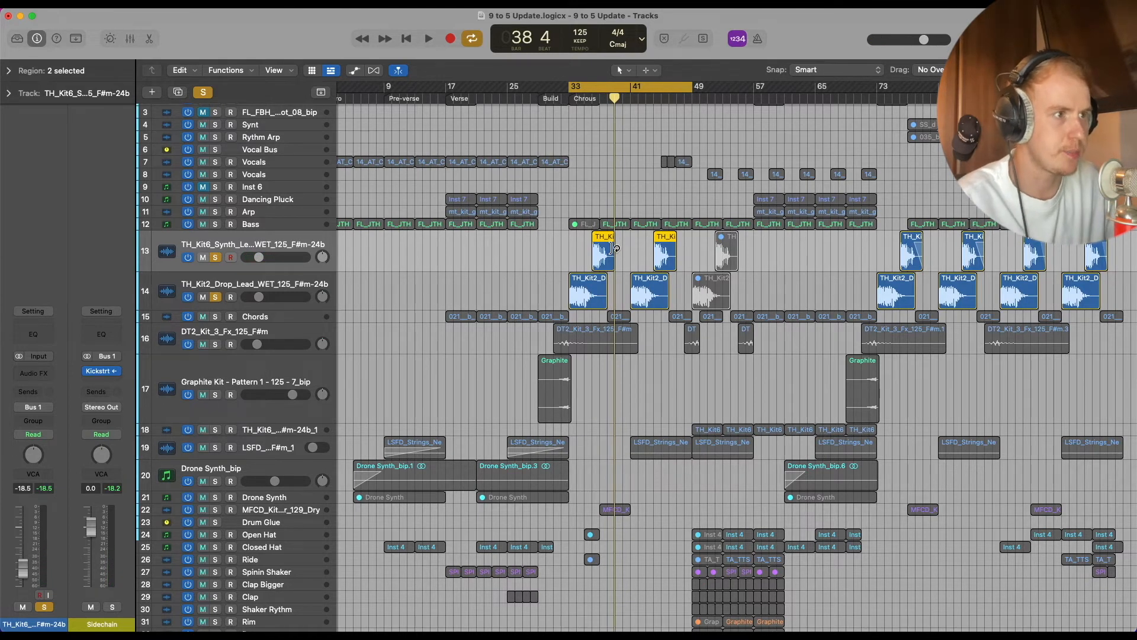
# - Extend the cycle range back to bar 29 and play the full unsoloed mix through the build into the chorus
pyautogui.moveTo(570, 86); pyautogui.dragTo(543, 144)
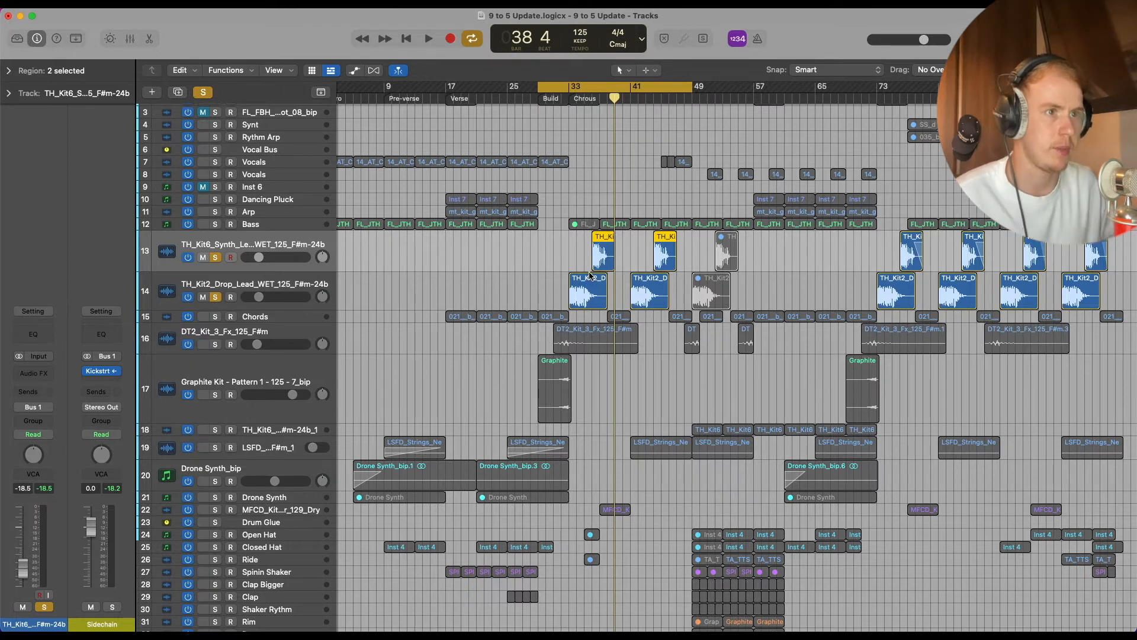
pyautogui.click(203, 92)
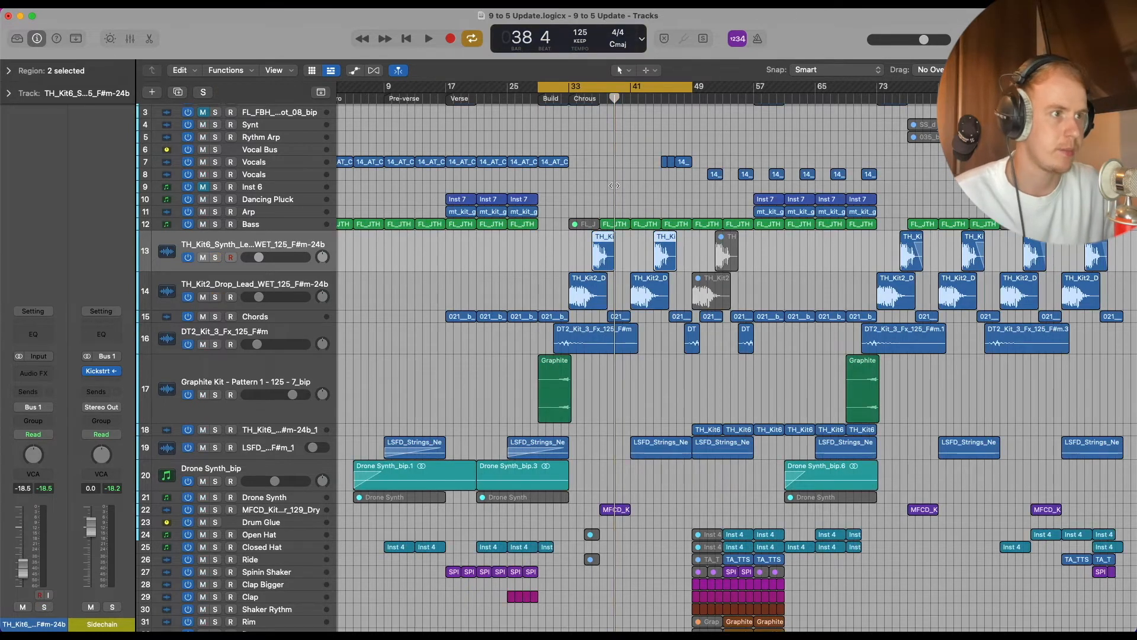
pyautogui.press('space')
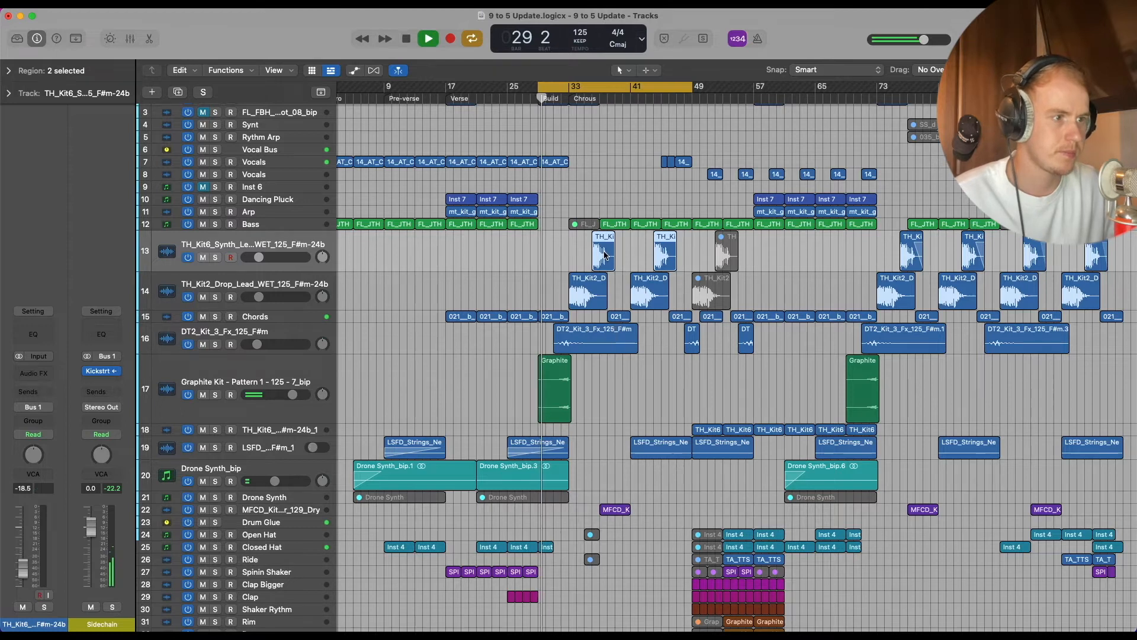
pyautogui.scroll(-2, 604, 253)
pyautogui.scroll(3, 604, 253)
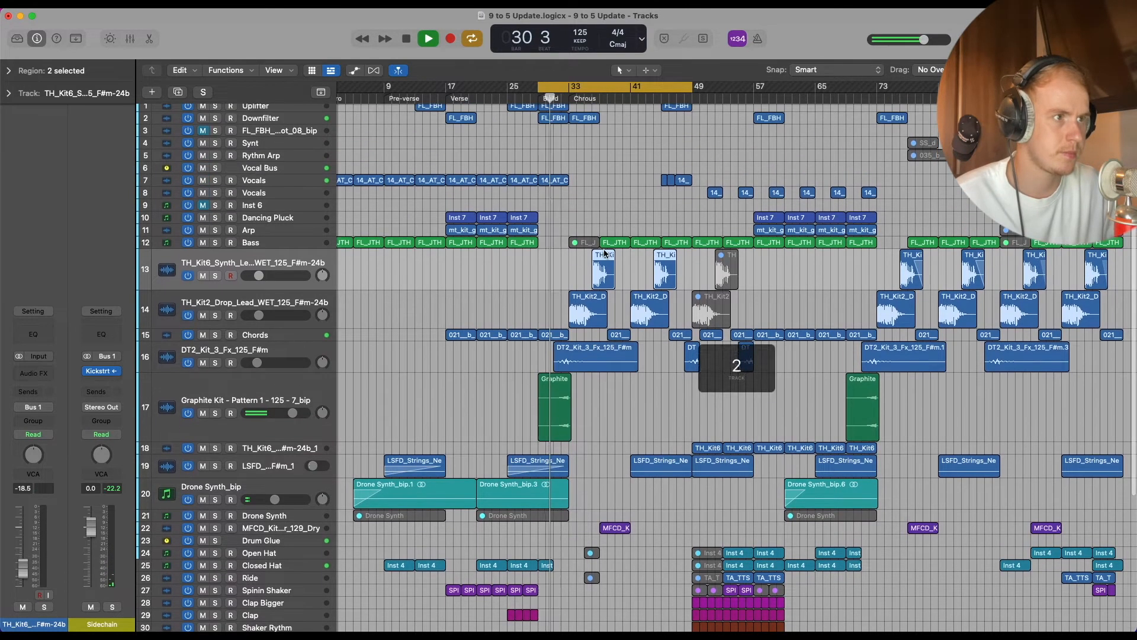
pyautogui.scroll(1, 604, 253)
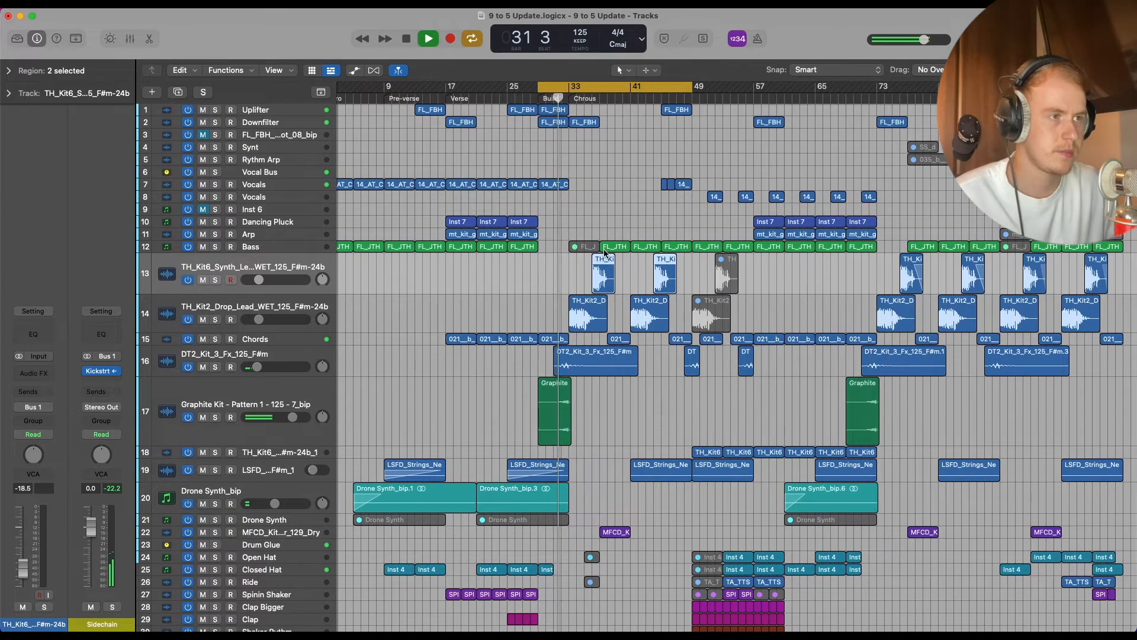
pyautogui.scroll(-3, 604, 253)
pyautogui.scroll(-2, 604, 253)
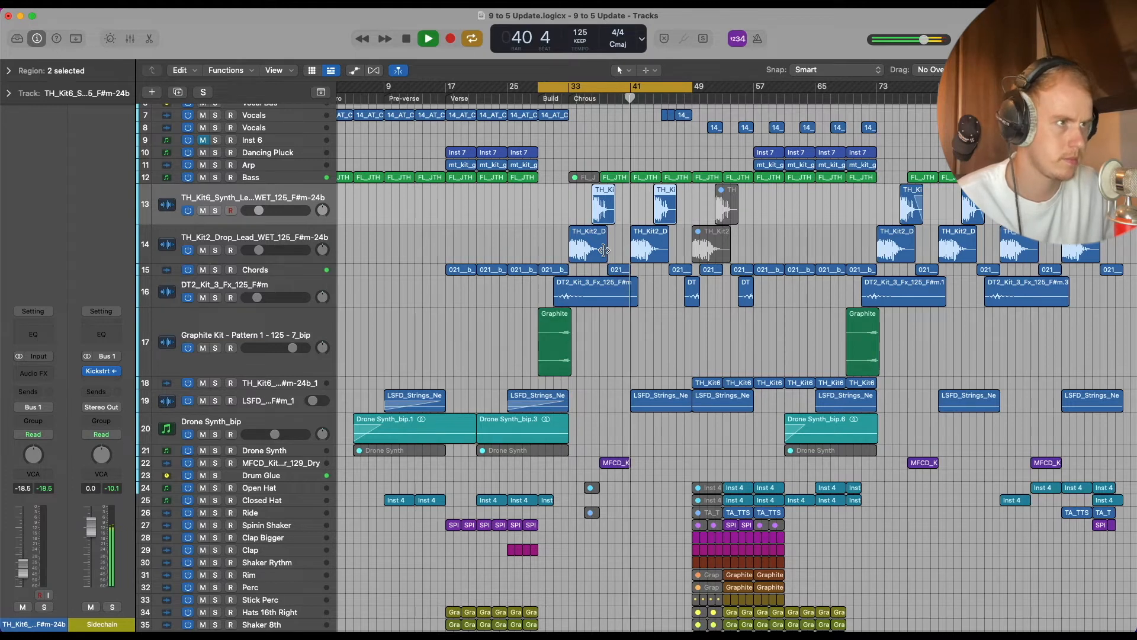
pyautogui.press('space')
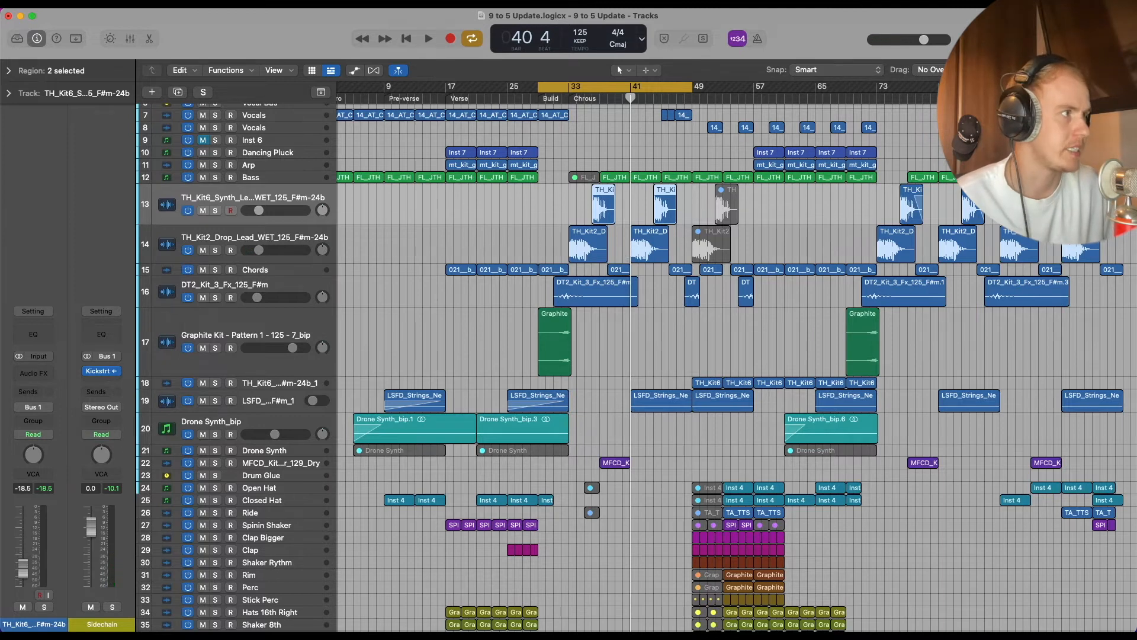
# - Turn off the cycle range and return all enlarged tracks to the compact height
pyautogui.press('super+Right')
pyautogui.press('super+Right')
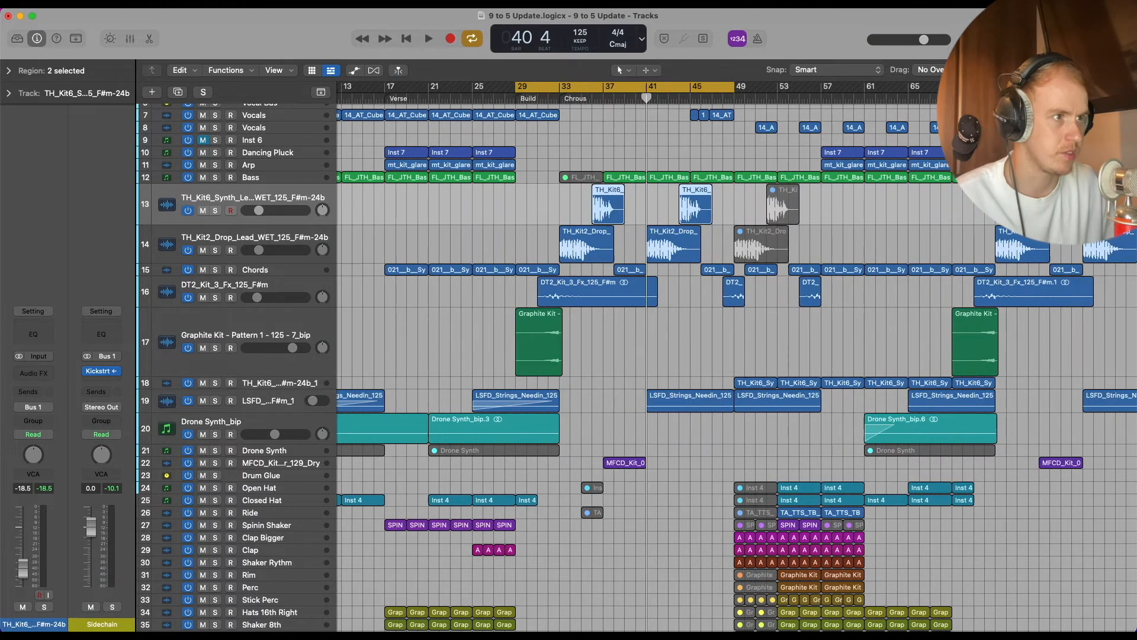
pyautogui.click(472, 38)
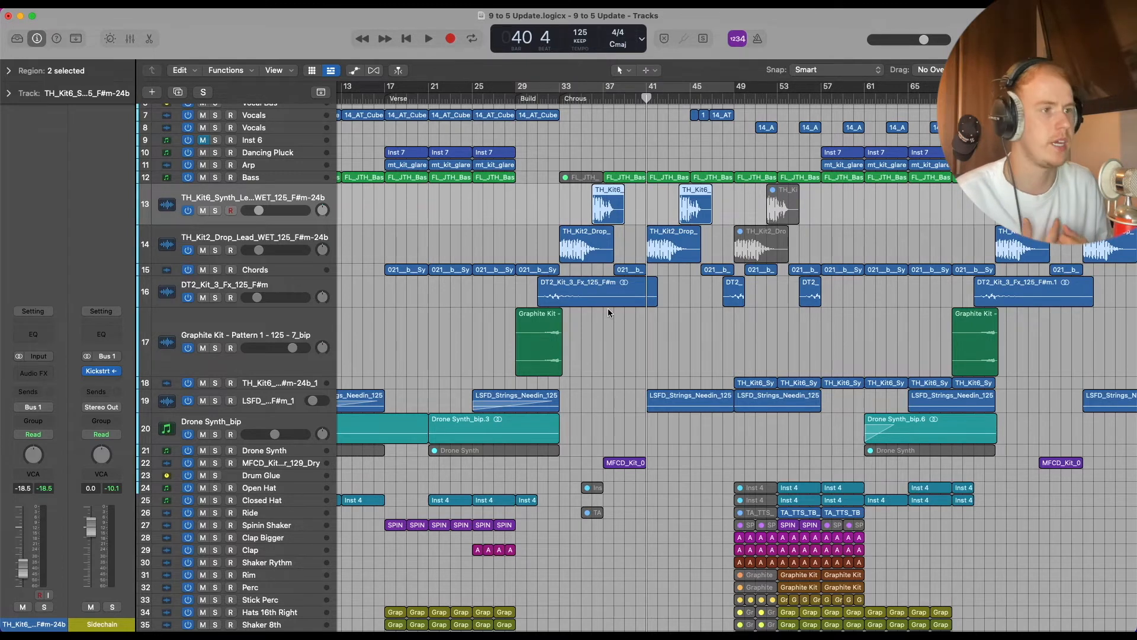
pyautogui.keyDown('alt'); pyautogui.keyDown('shift'); pyautogui.click(329, 375); pyautogui.keyUp('shift'); pyautogui.keyUp('alt')
pyautogui.hscroll(2, 687, 317)
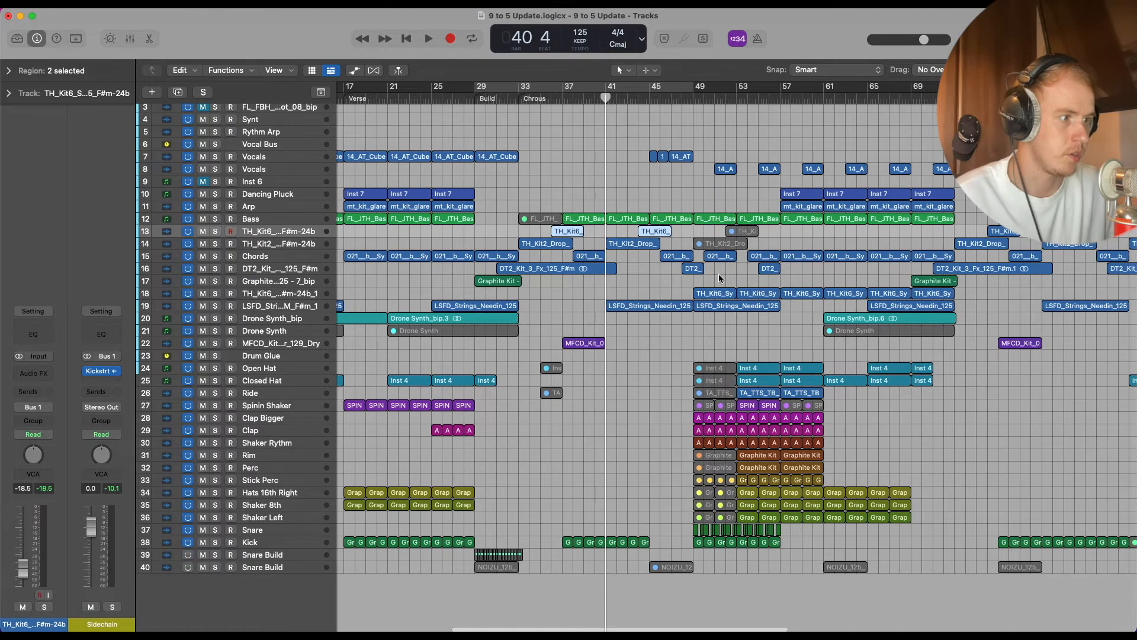
pyautogui.hscroll(3, 715, 264)
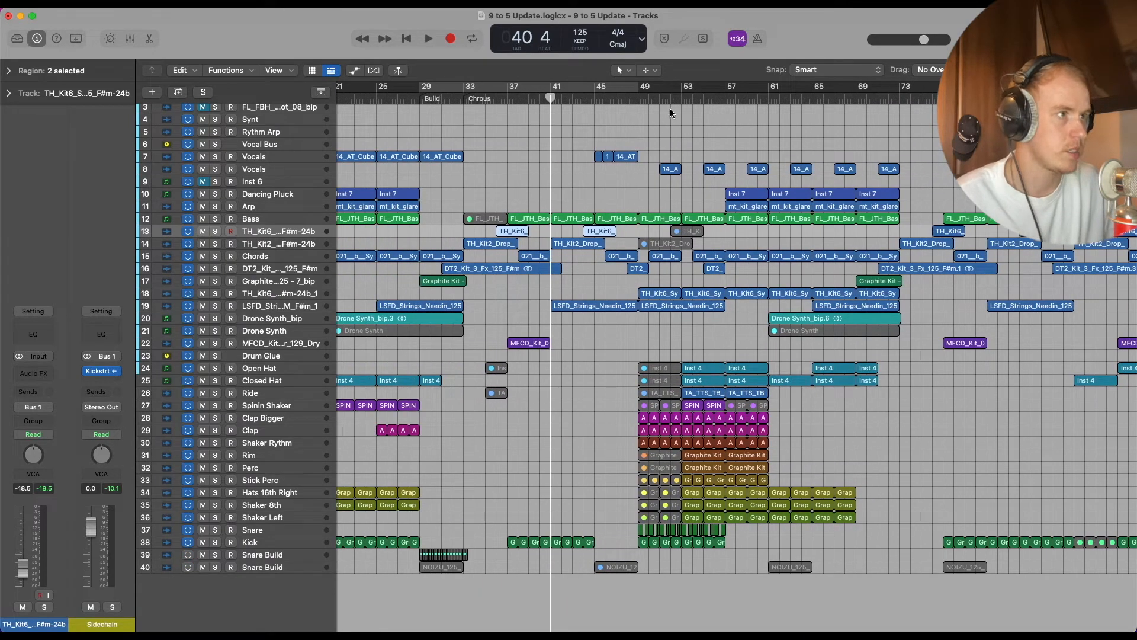
# - Set the cycle range to bars 53 to 61 over the full drum section
pyautogui.moveTo(674, 93); pyautogui.dragTo(767, 142)
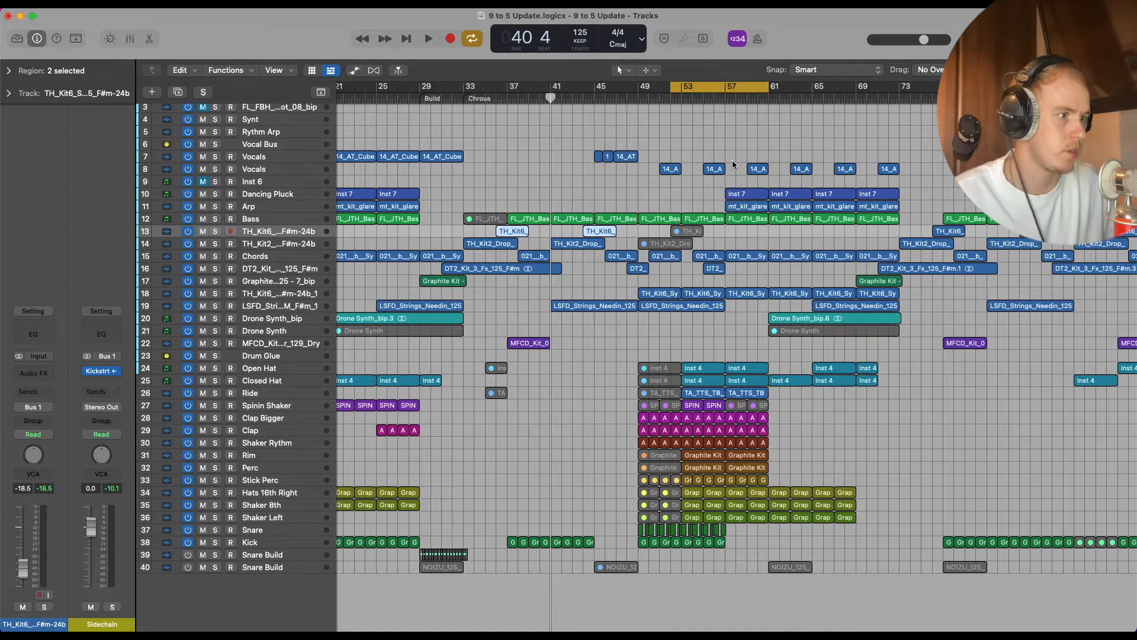
pyautogui.click(674, 88)
pyautogui.moveTo(683, 90); pyautogui.dragTo(769, 101)
pyautogui.moveTo(1104, 69); pyautogui.dragTo(1110, 70)
pyautogui.hscroll(5, 885, 286)
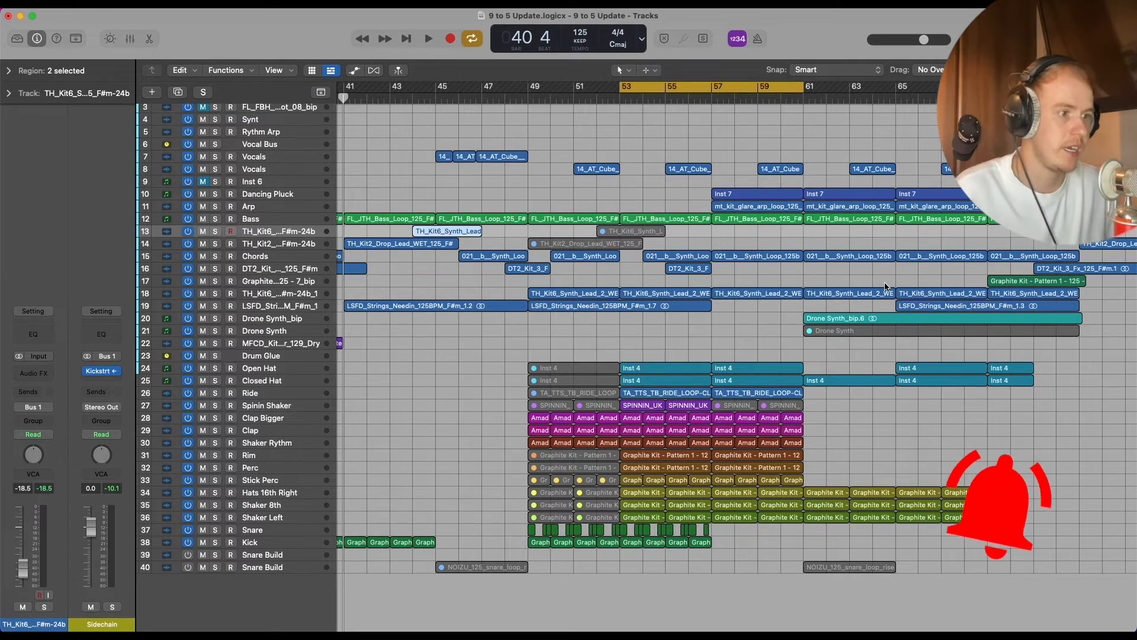
# - Solo the Drum Glue track and play the drum group through bars 53 to 61
pyautogui.hscroll(3, 476, 409)
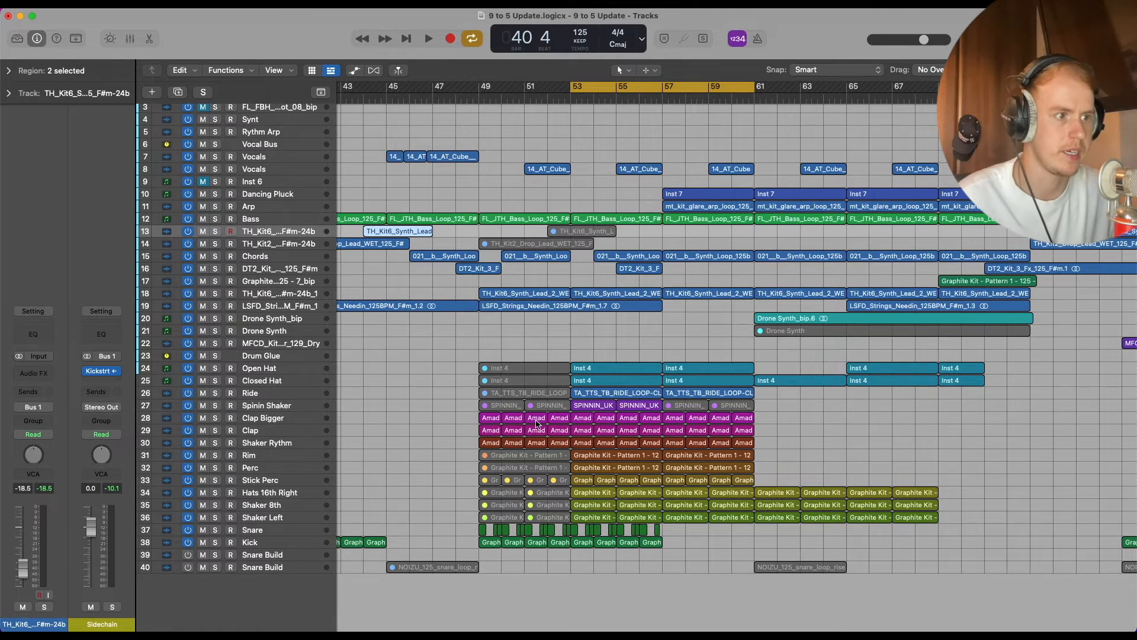
pyautogui.click(215, 356)
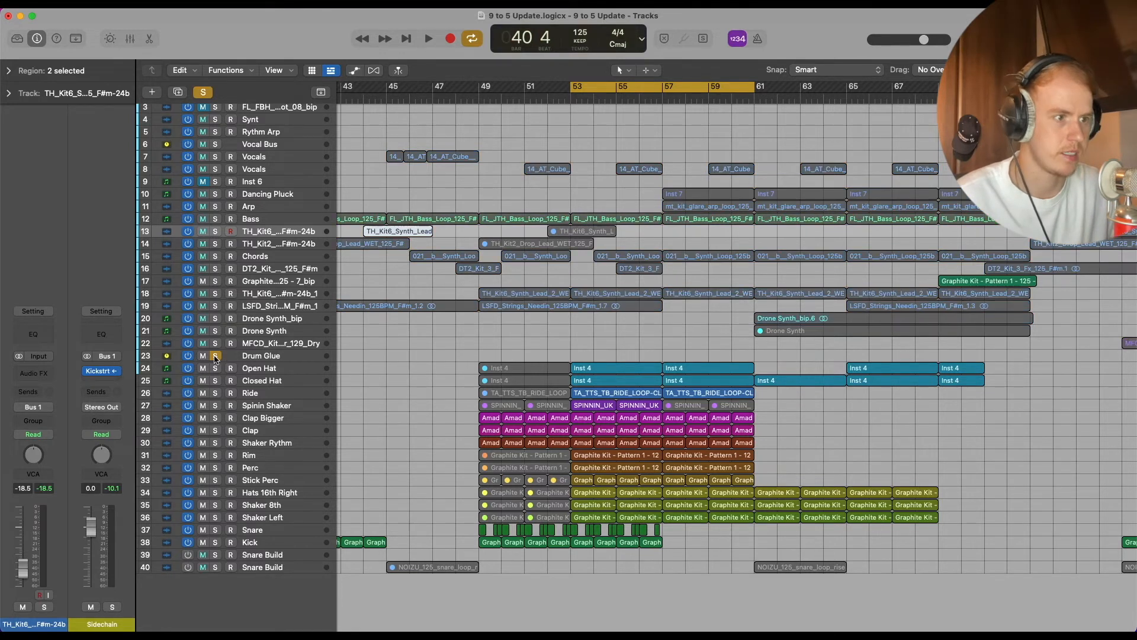
pyautogui.press('space')
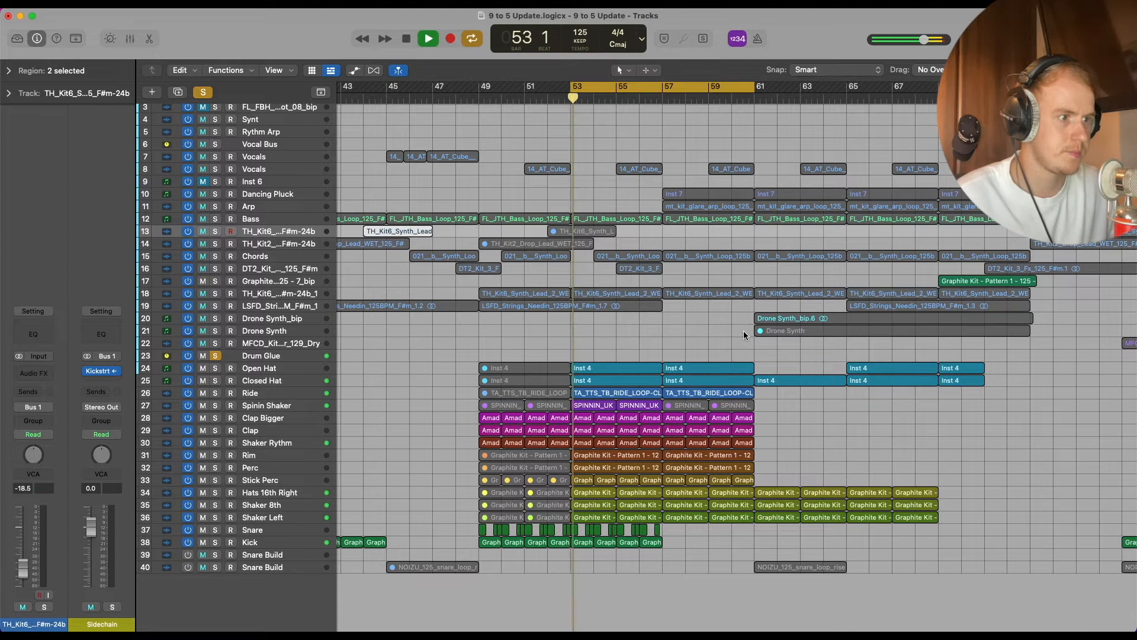
pyautogui.hscroll(2, 741, 352)
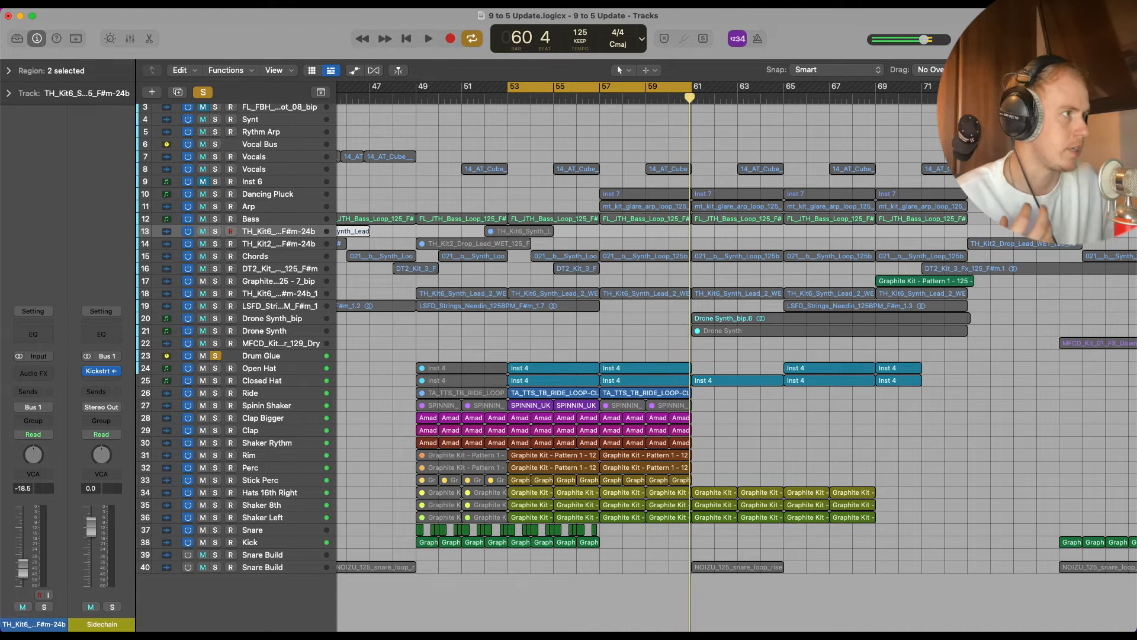
# - Move the cycle range to bars 21 to 29 in the verse and play the soloed drum group there
pyautogui.scroll(-5, 691, 338)
pyautogui.hscroll(3, 691, 338)
pyautogui.hscroll(-10, 675, 333)
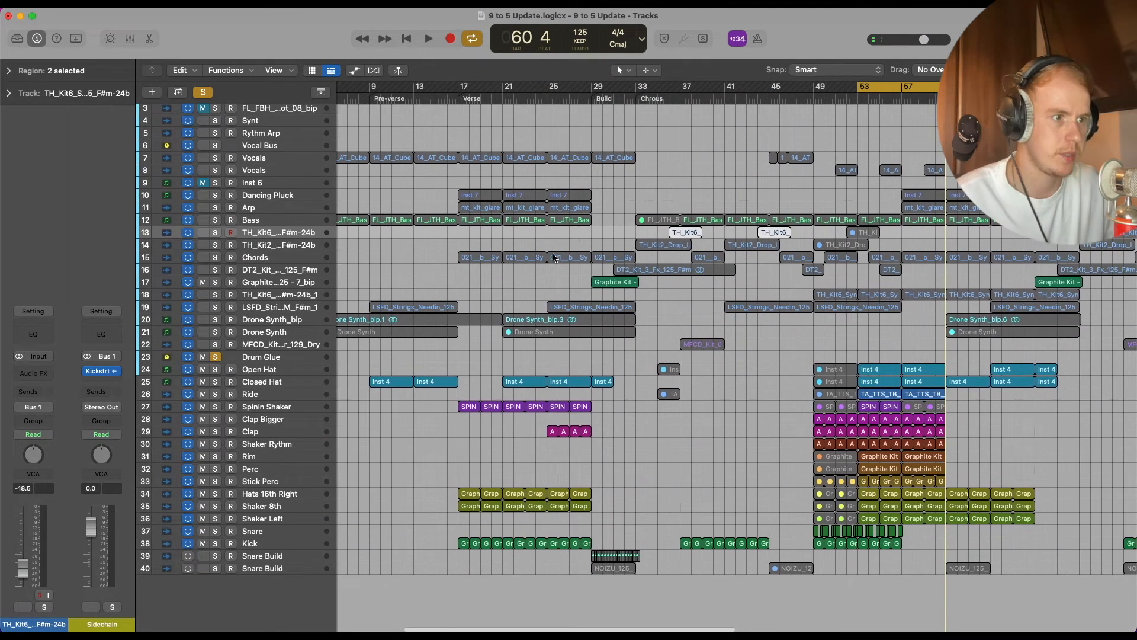
pyautogui.hscroll(2, 536, 269)
pyautogui.moveTo(469, 90); pyautogui.dragTo(553, 90)
pyautogui.press('space')
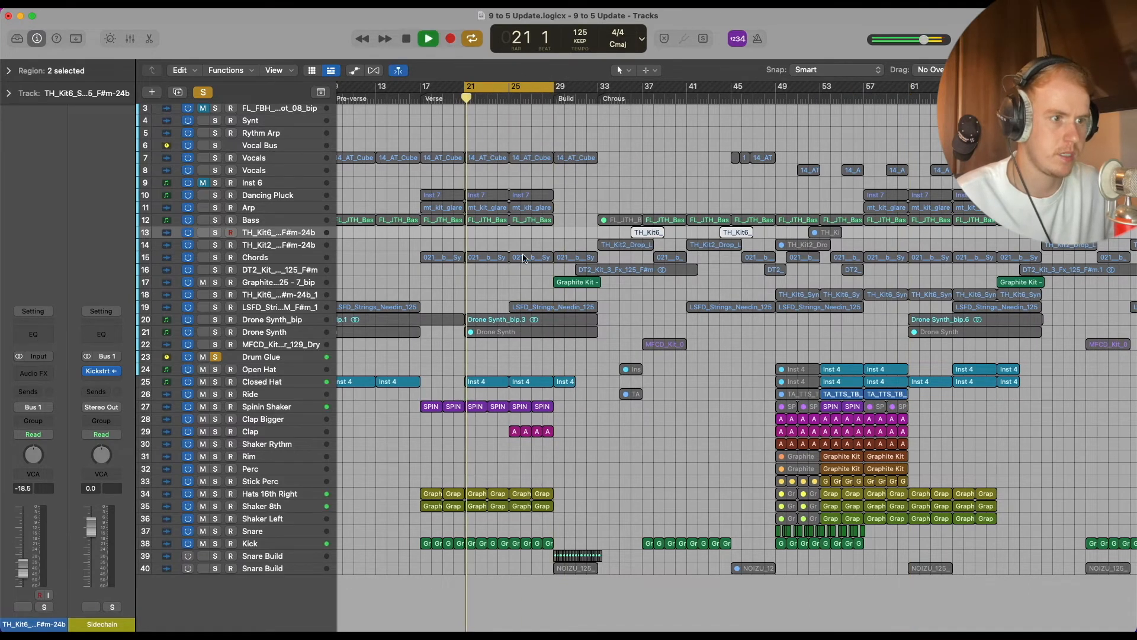
pyautogui.press('space')
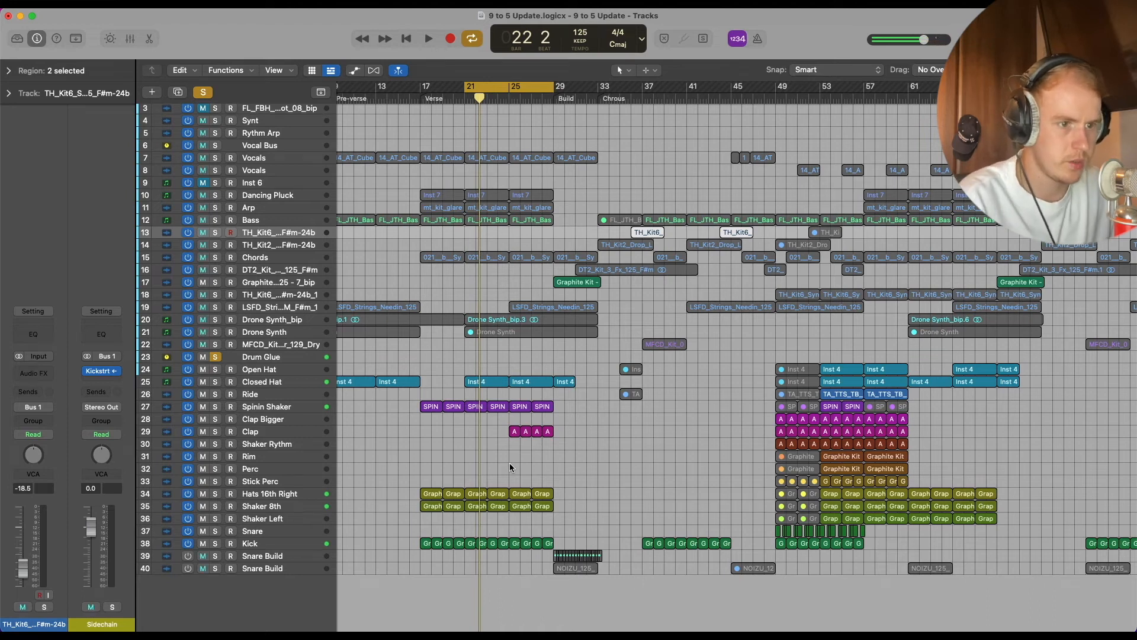
pyautogui.hscroll(-8, 511, 466)
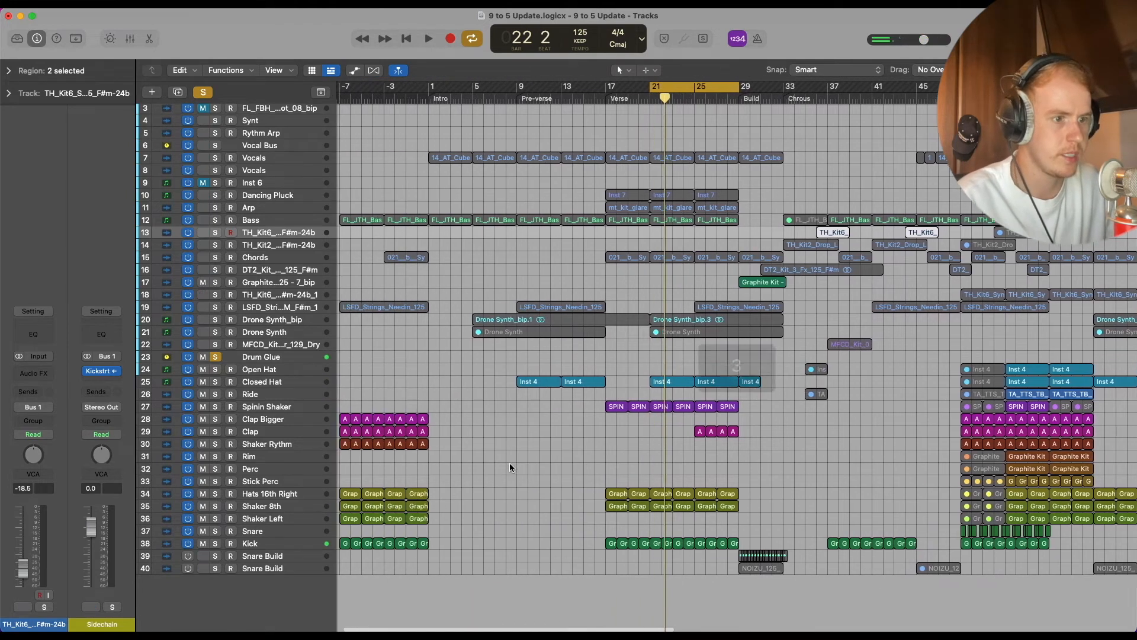
pyautogui.hscroll(-1, 510, 467)
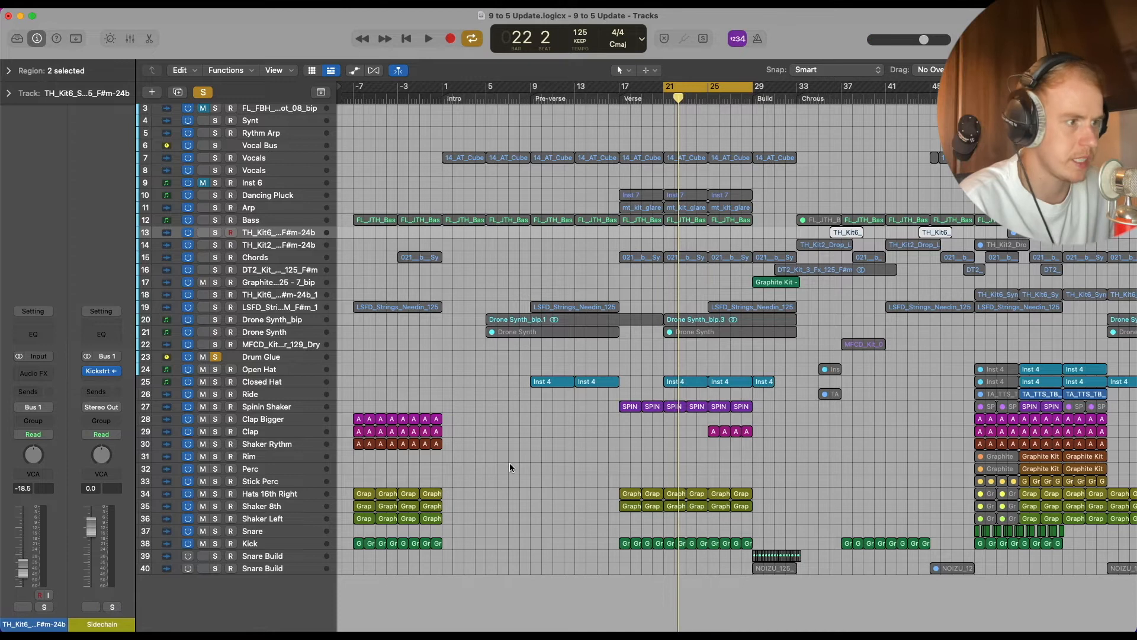
pyautogui.hscroll(5, 509, 467)
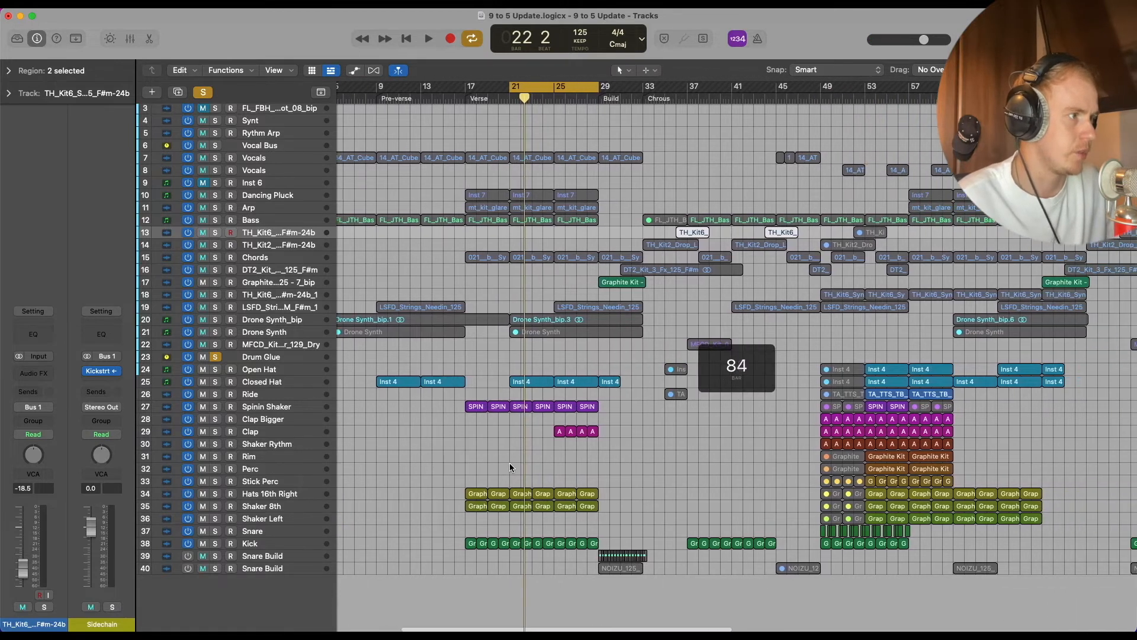
# - Move the cycle range to bars 61 to 69 and play the soloed drum group there
pyautogui.hscroll(2, 509, 463)
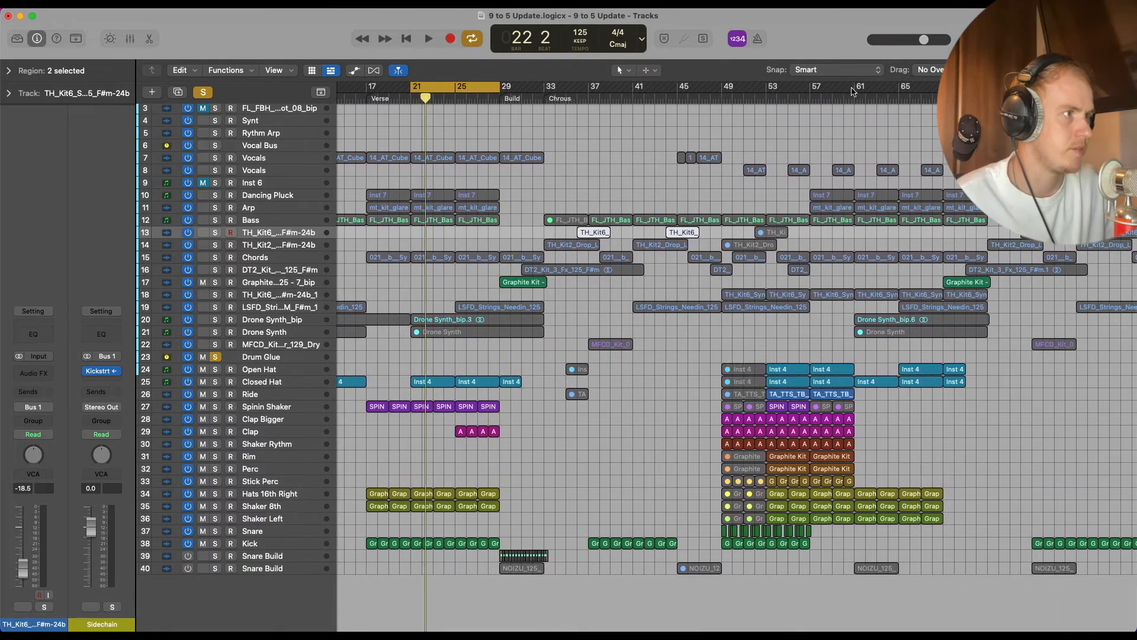
pyautogui.moveTo(859, 89); pyautogui.dragTo(944, 89)
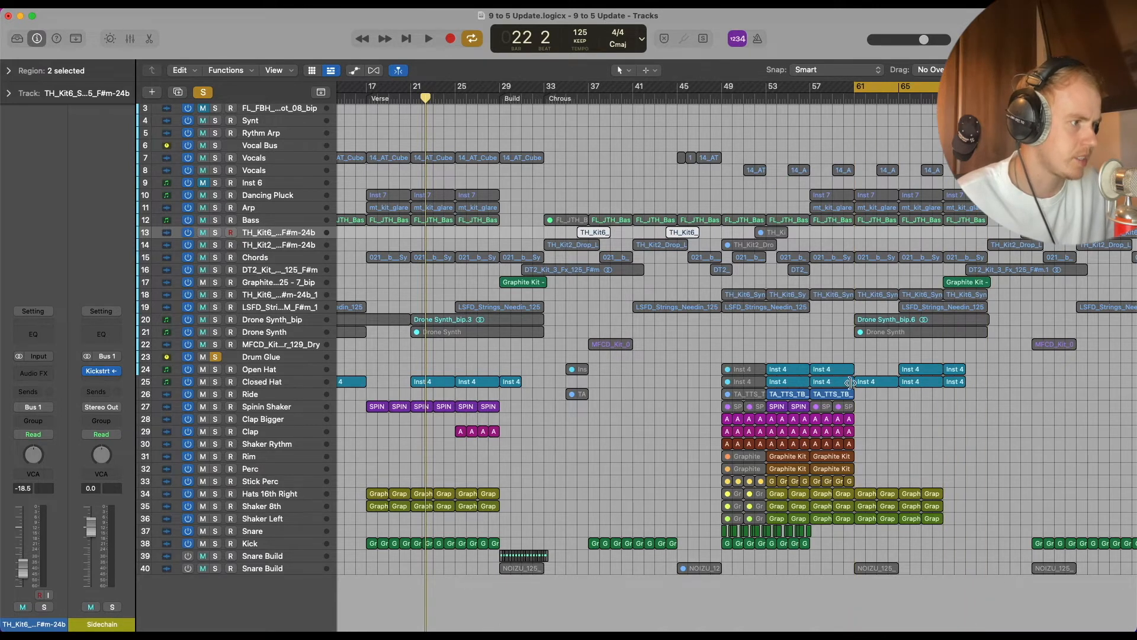
pyautogui.hscroll(6, 855, 393)
pyautogui.hscroll(1, 854, 394)
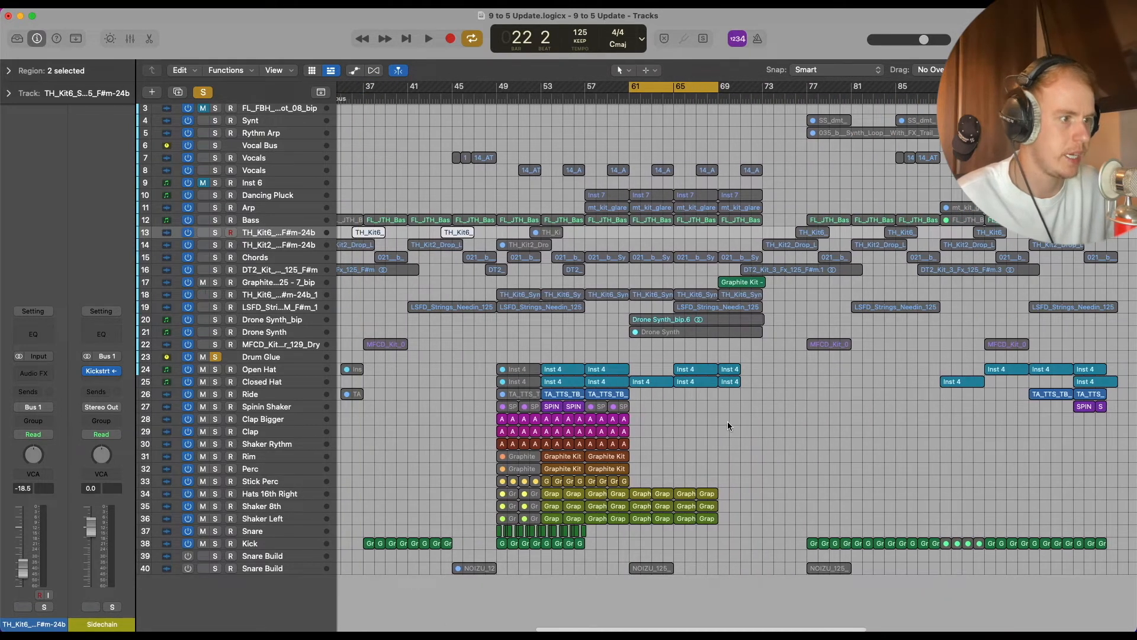
pyautogui.press('space')
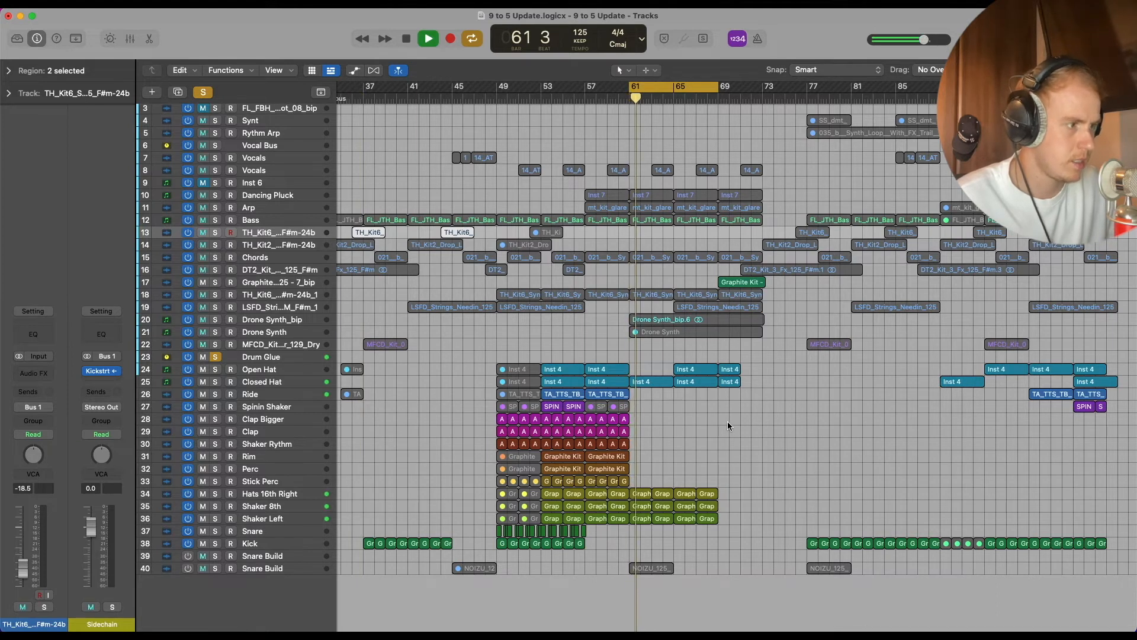
pyautogui.hscroll(1, 727, 421)
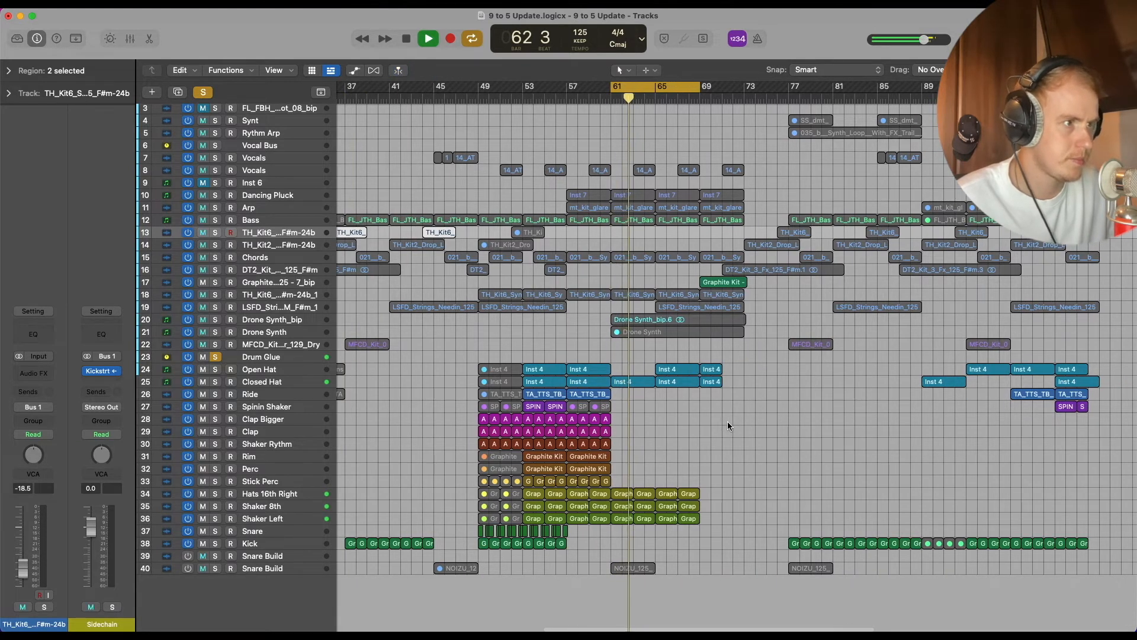
pyautogui.scroll(2, 727, 421)
pyautogui.hscroll(1, 727, 422)
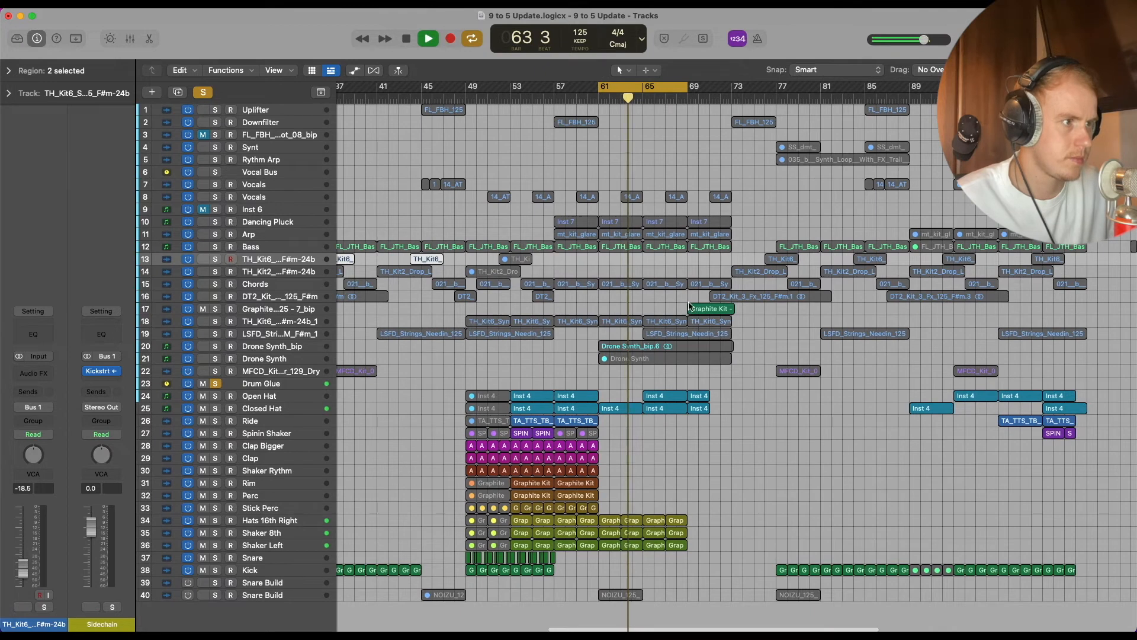
pyautogui.press('space')
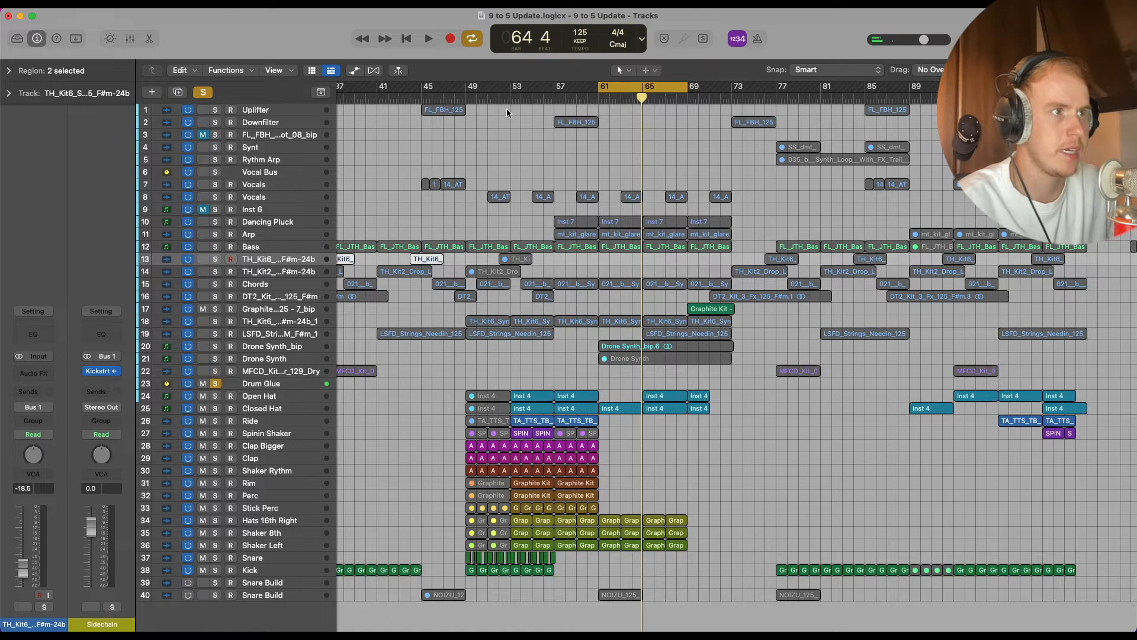
# - Set the cycle range to bars 53 to 61 and select the drum tracks one after another from Open Hat to Clap Bigger
pyautogui.moveTo(514, 89); pyautogui.dragTo(599, 88)
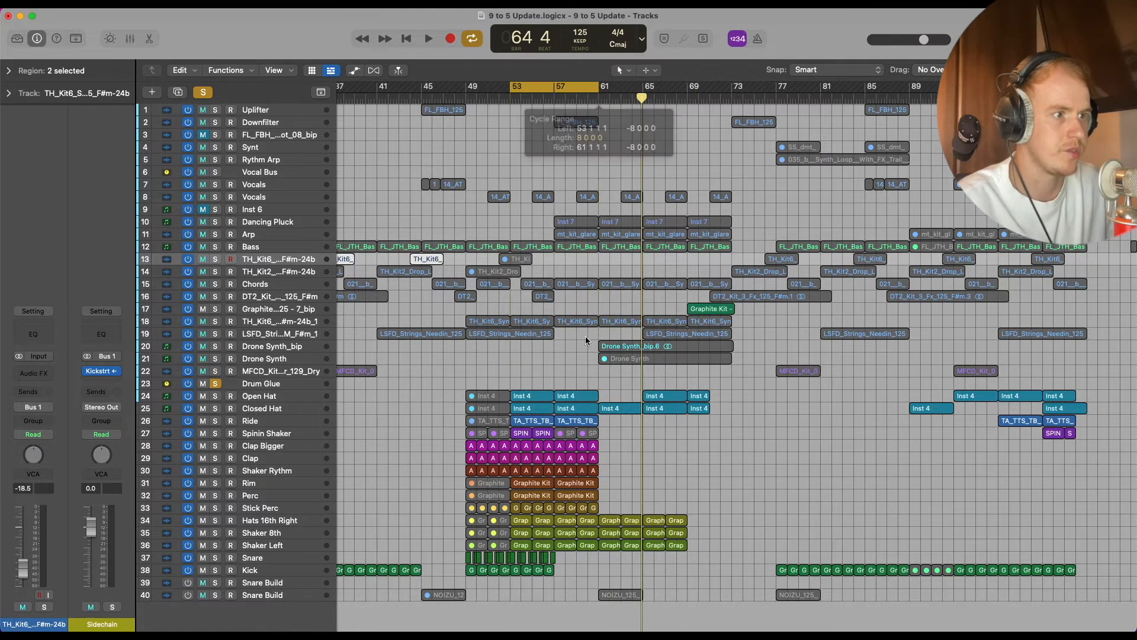
pyautogui.scroll(-1, 552, 382)
pyautogui.scroll(-2, 552, 382)
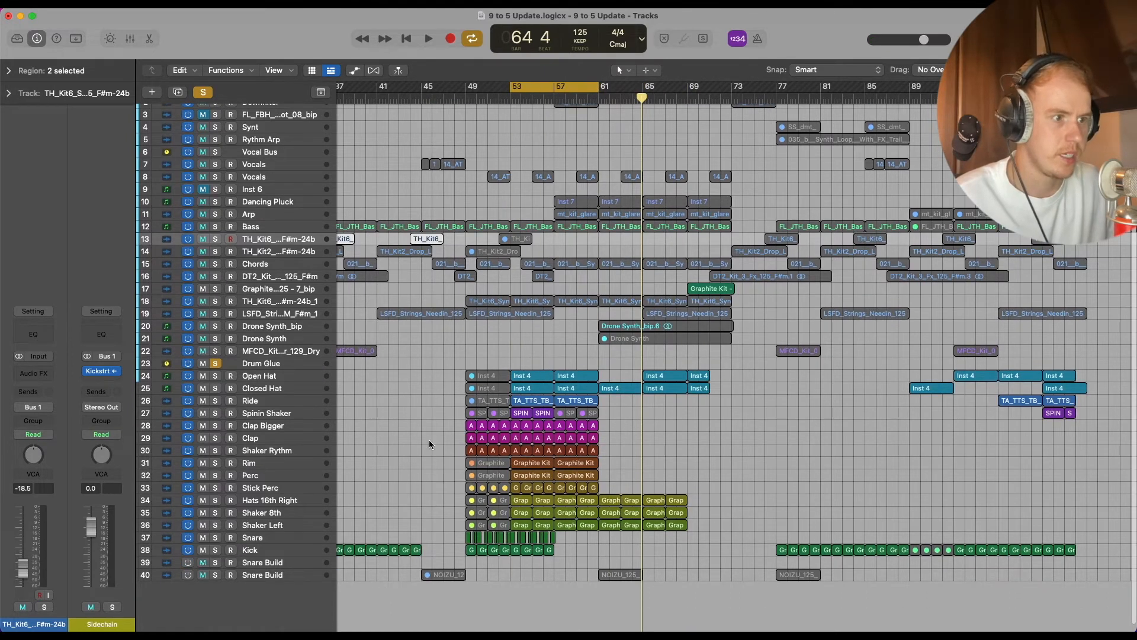
pyautogui.click(279, 376)
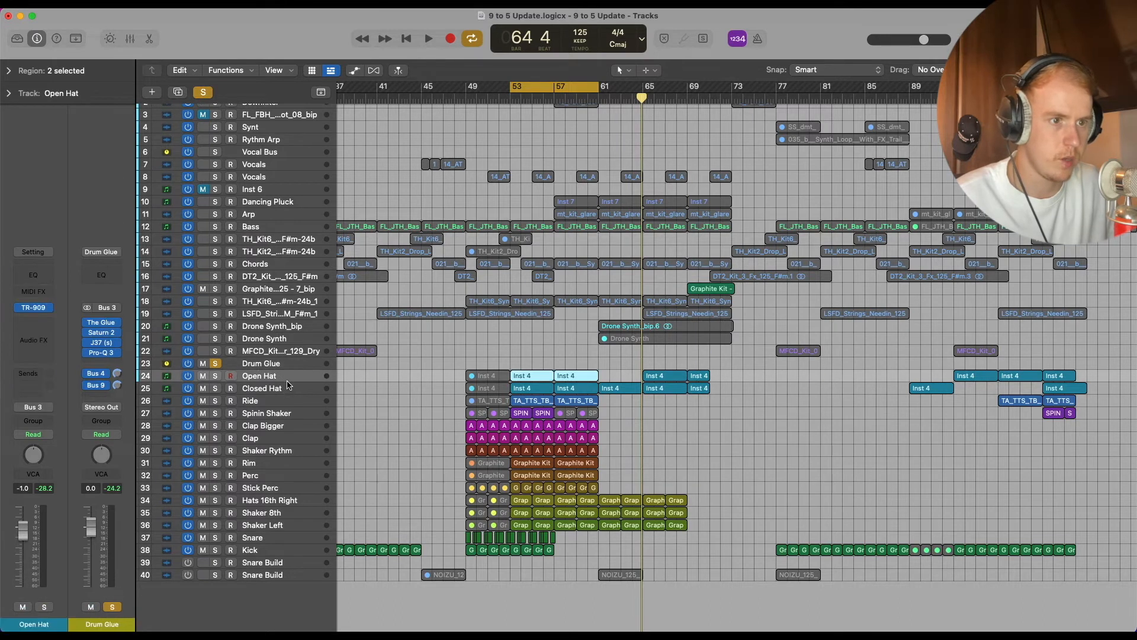
pyautogui.click(283, 392)
pyautogui.click(283, 403)
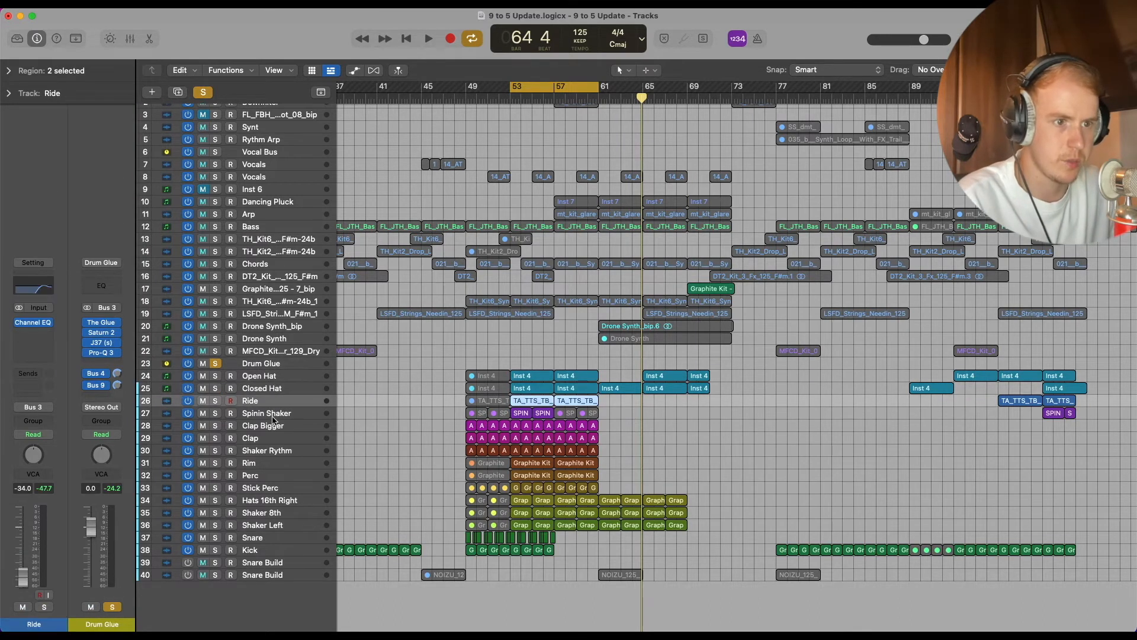
pyautogui.click(274, 416)
pyautogui.click(279, 426)
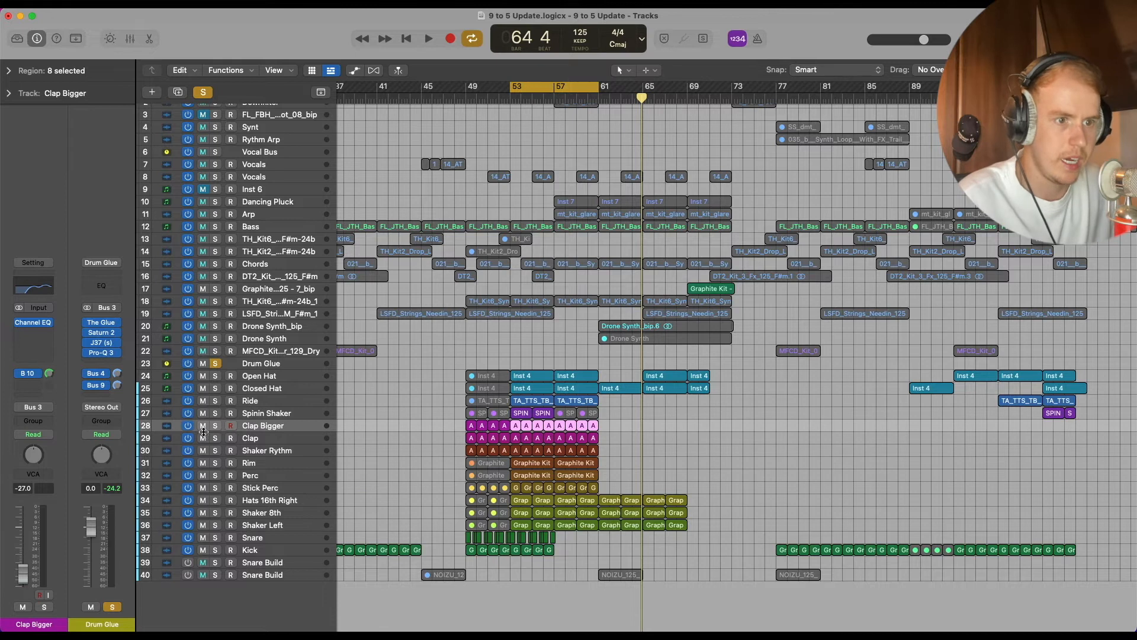
# - Solo the Clap Bigger track in place of Drum Glue and play it from bar 53
pyautogui.click(216, 426)
pyautogui.press('space')
pyautogui.press('space')
pyautogui.click(215, 363)
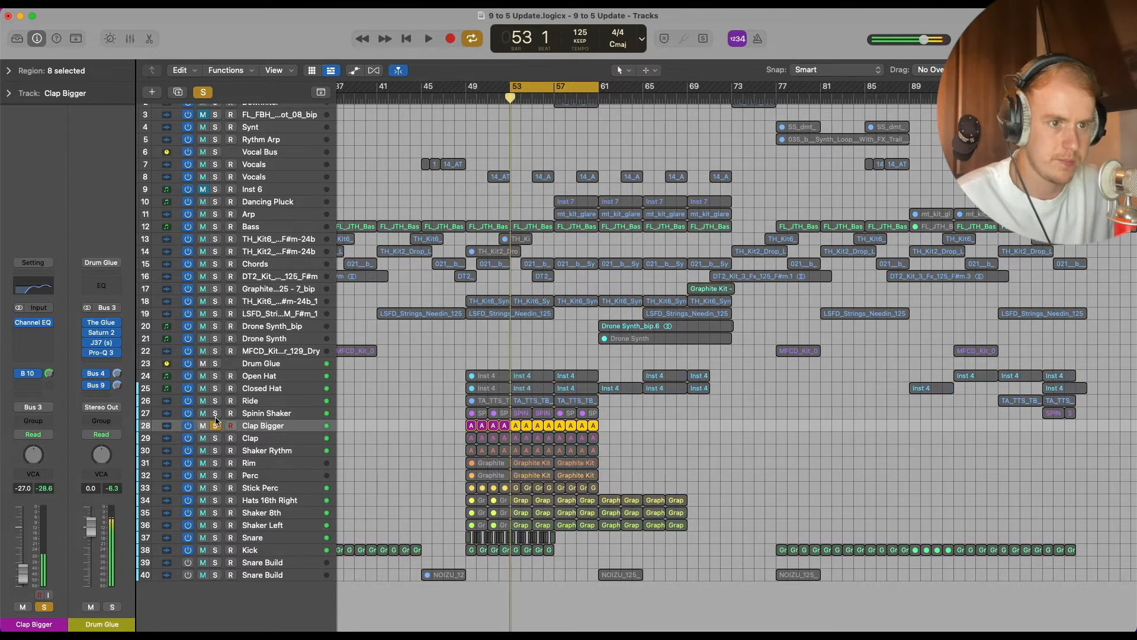
pyautogui.click(214, 425)
pyautogui.click(215, 426)
pyautogui.press('space')
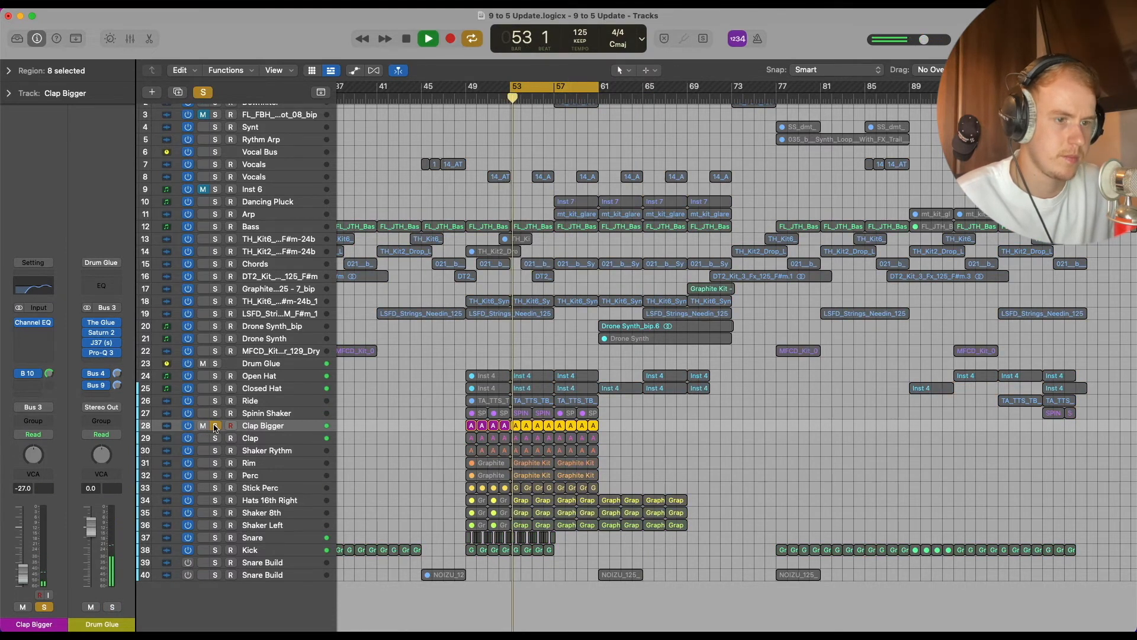
# - Add the Clap and Rim tracks to the soloed clap layer and play them together
pyautogui.click(215, 437)
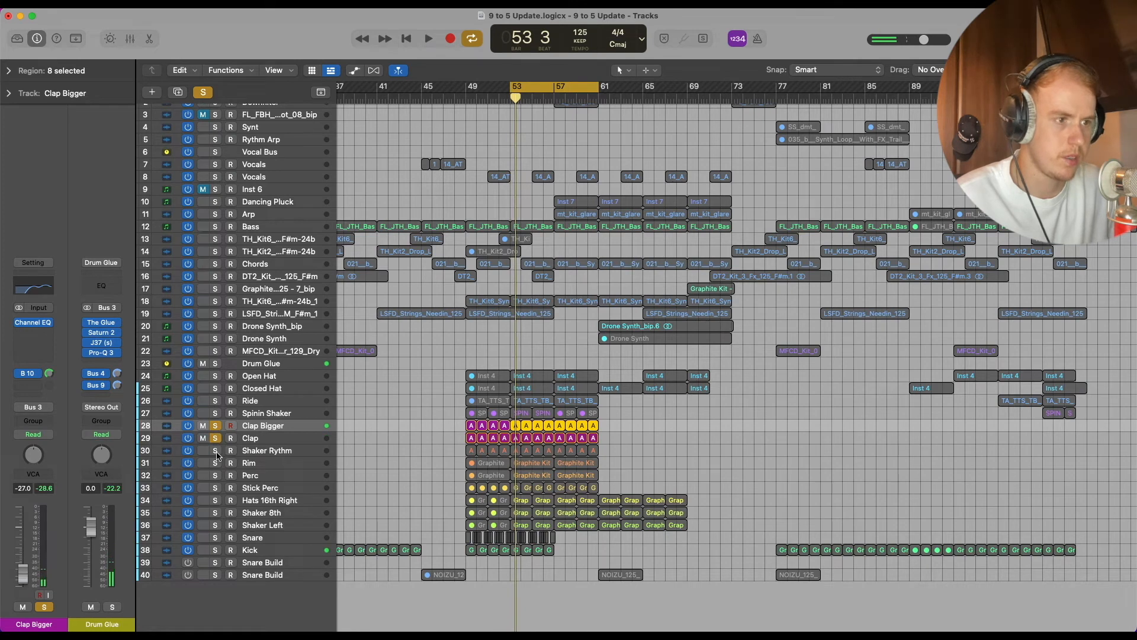
pyautogui.press('space')
pyautogui.press('space')
pyautogui.click(216, 451)
pyautogui.click(215, 451)
pyautogui.click(216, 463)
pyautogui.press('space')
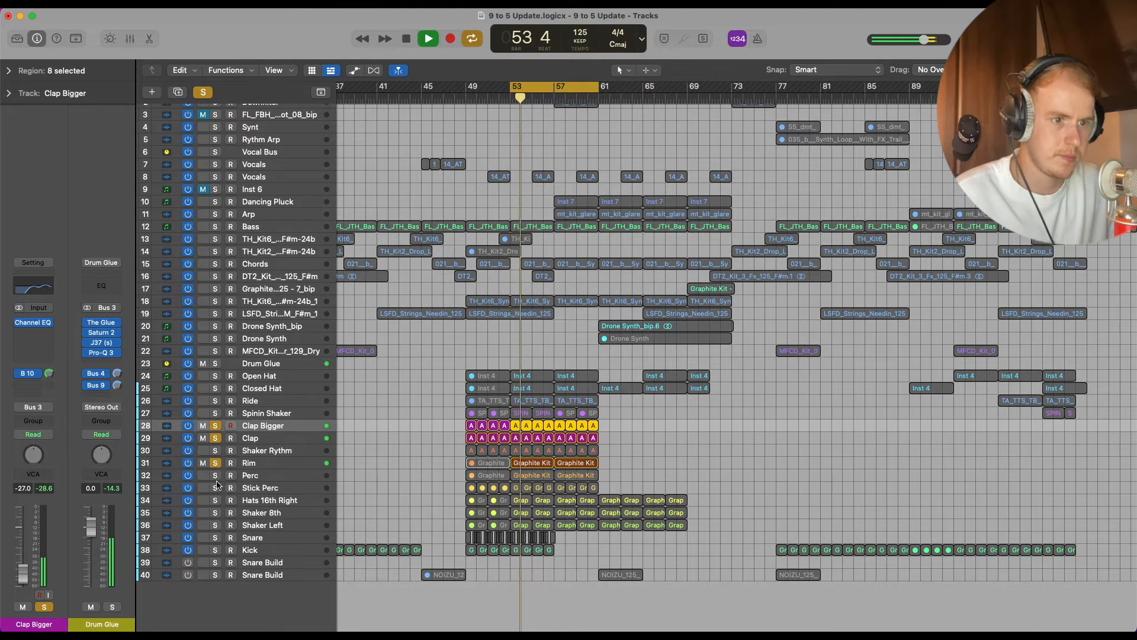
# - Solo the Perc and Stick Perc tracks as well and play the combined claps and percussion
pyautogui.click(216, 475)
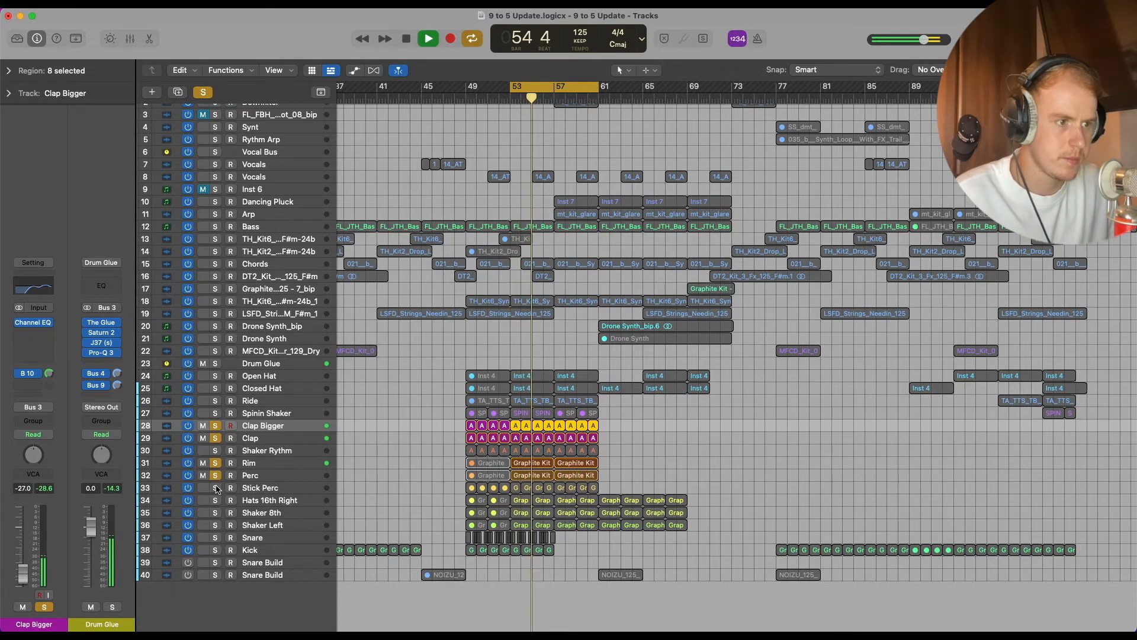
pyautogui.click(216, 487)
pyautogui.press('space')
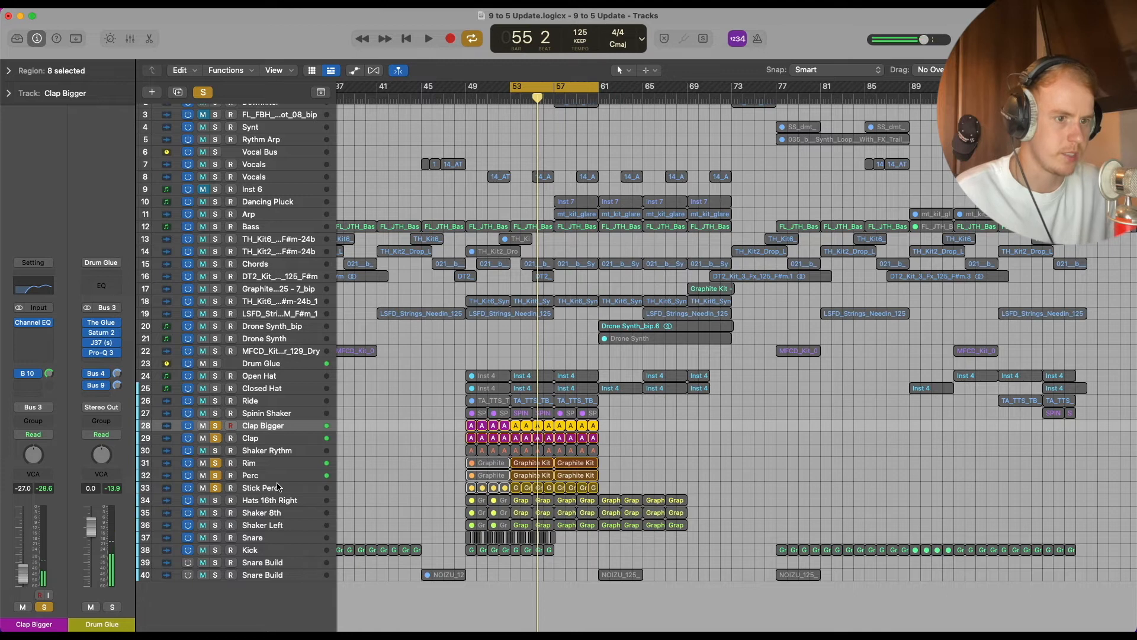
pyautogui.press('space')
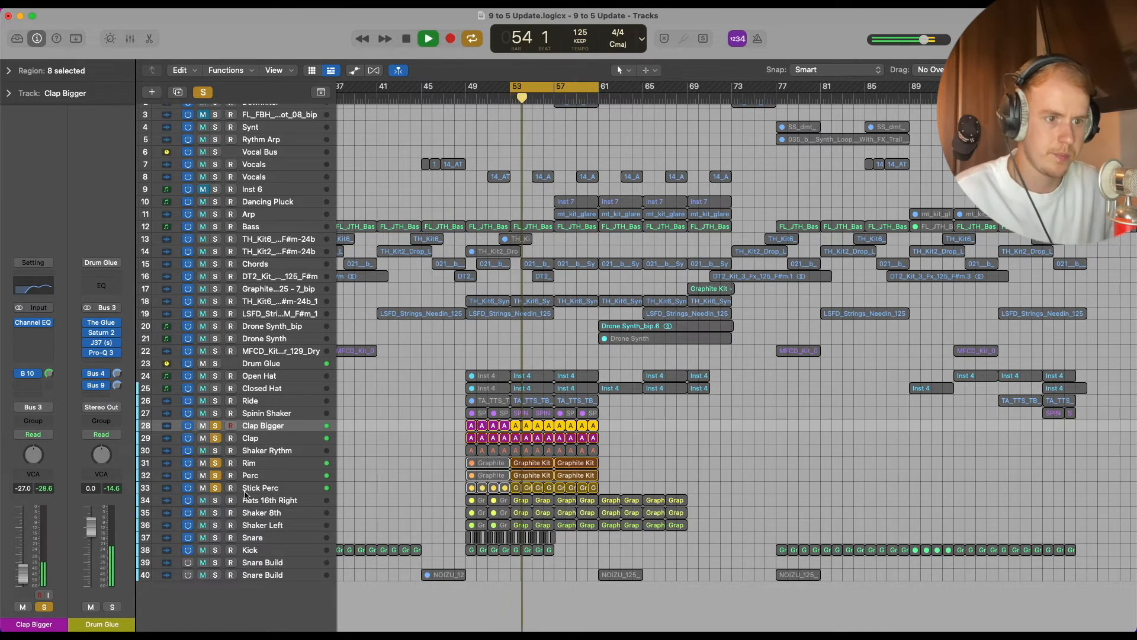
# - Switch the solo to Hats 16th Right, Shaker 8th and Shaker Left, play them, and clear all solos
pyautogui.moveTo(216, 488); pyautogui.dragTo(215, 433)
pyautogui.moveTo(215, 516); pyautogui.dragTo(216, 540)
pyautogui.click(215, 500)
pyautogui.press('space')
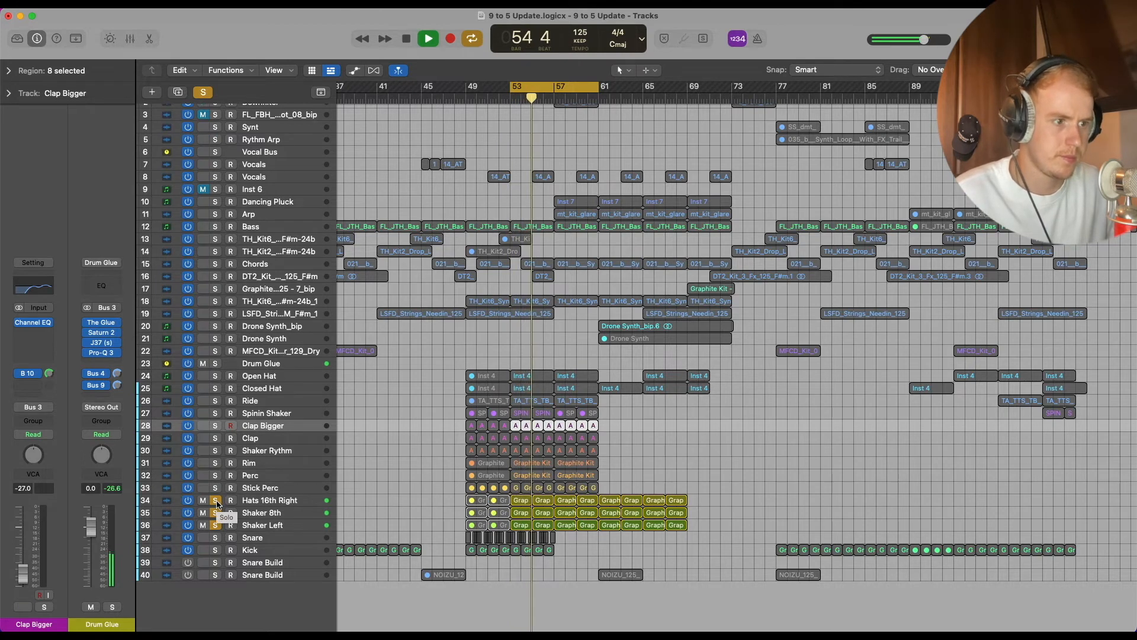
pyautogui.press('space')
pyautogui.moveTo(216, 502); pyautogui.dragTo(217, 526)
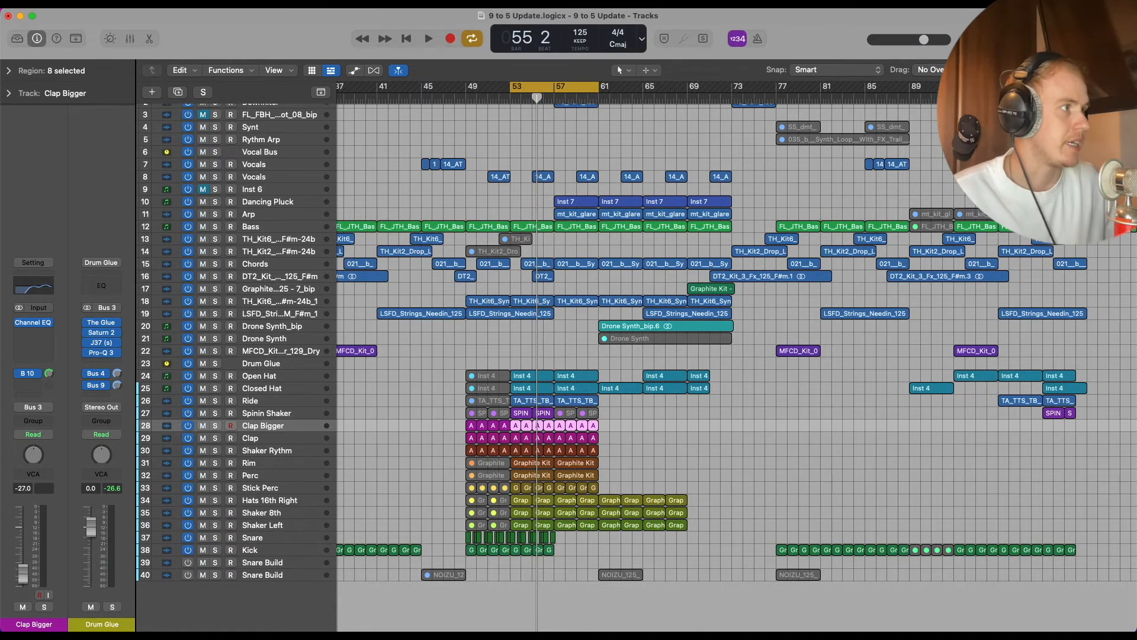
# - Enlarge the Clap Bigger track to examine its waveforms with no regions selected, and return it to the compact height
pyautogui.scroll(2, 670, 238)
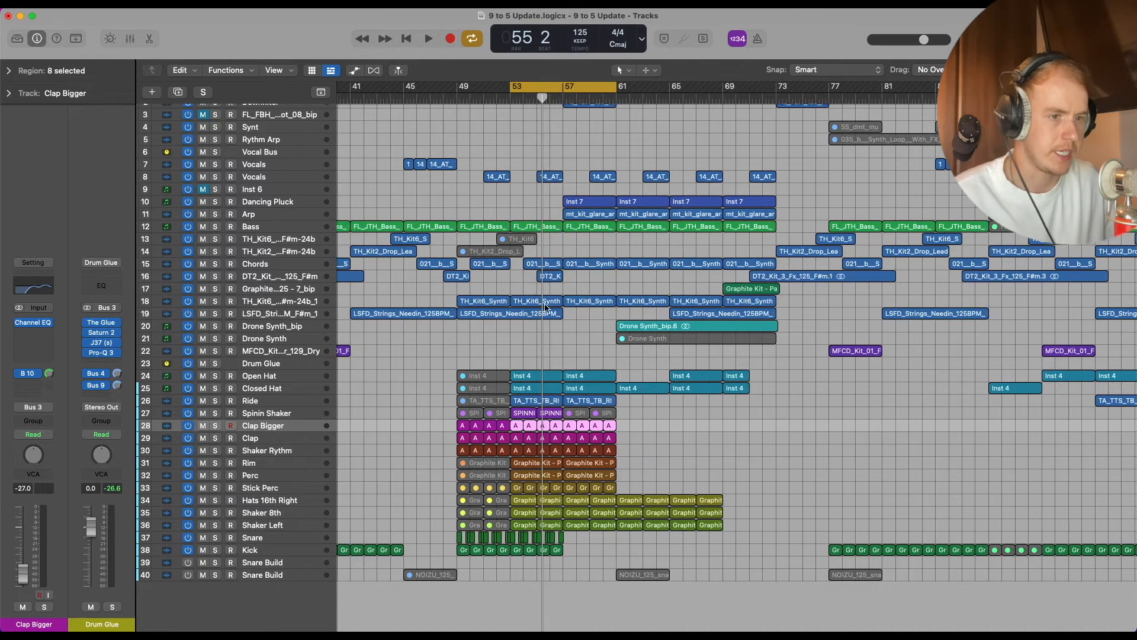
pyautogui.moveTo(330, 430); pyautogui.dragTo(332, 444)
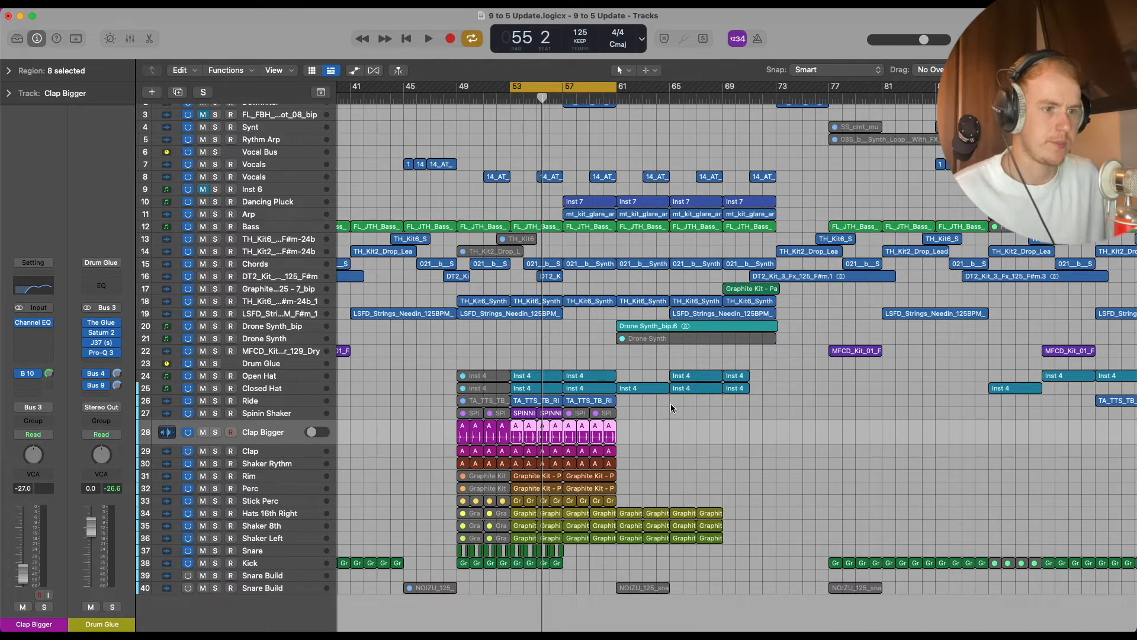
pyautogui.click(667, 439)
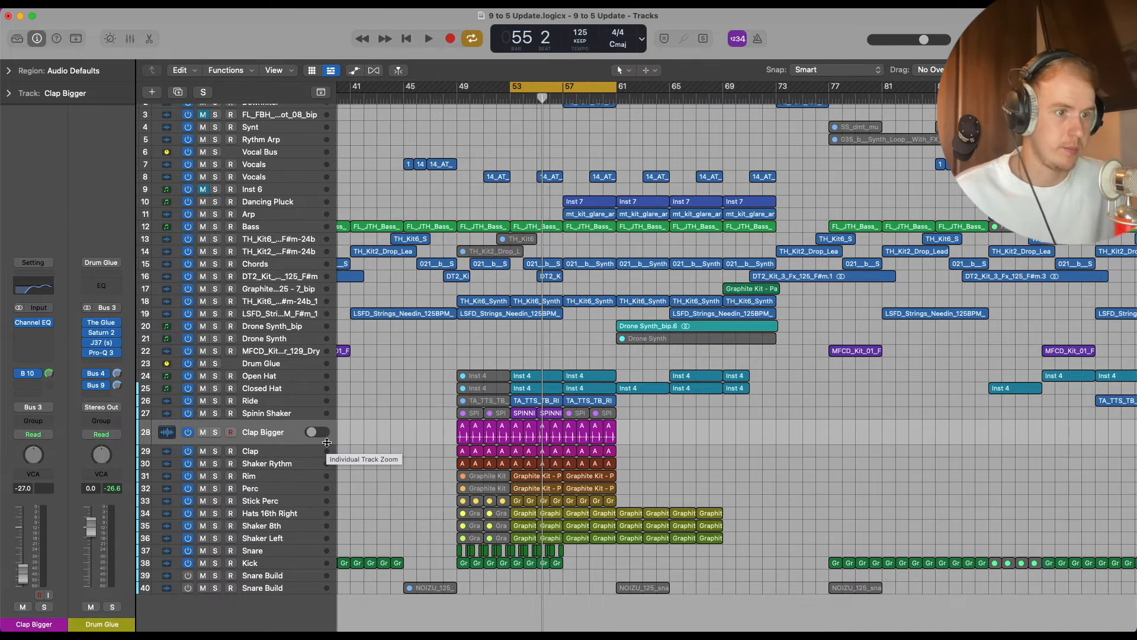
pyautogui.hotkey('ctrl', 'z')
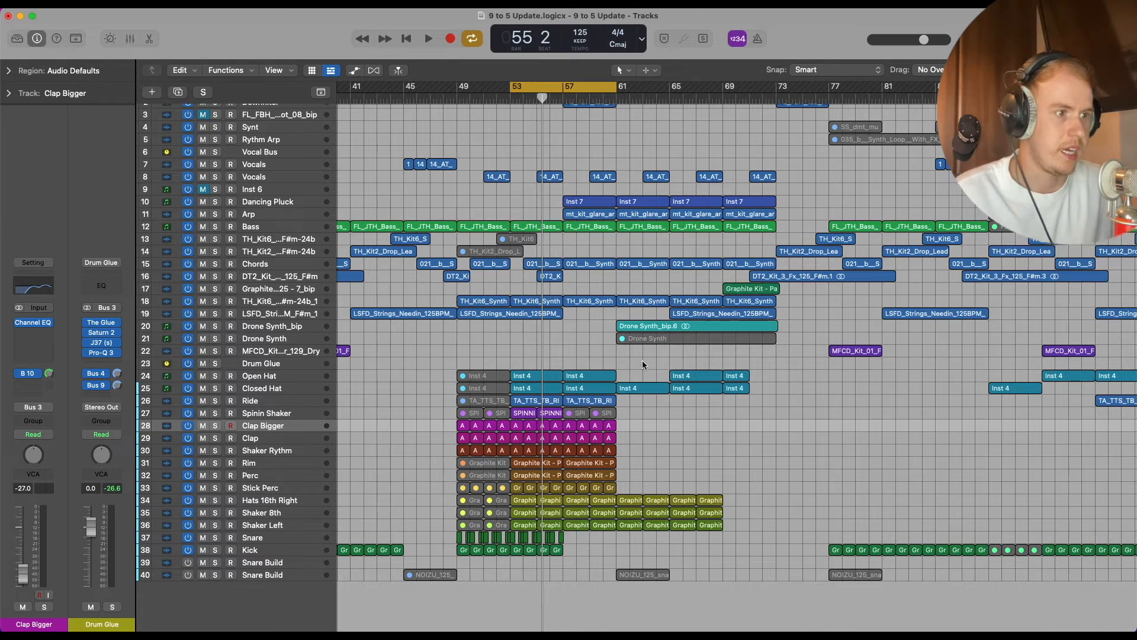
pyautogui.press('super+Right')
pyautogui.press('super+Right')
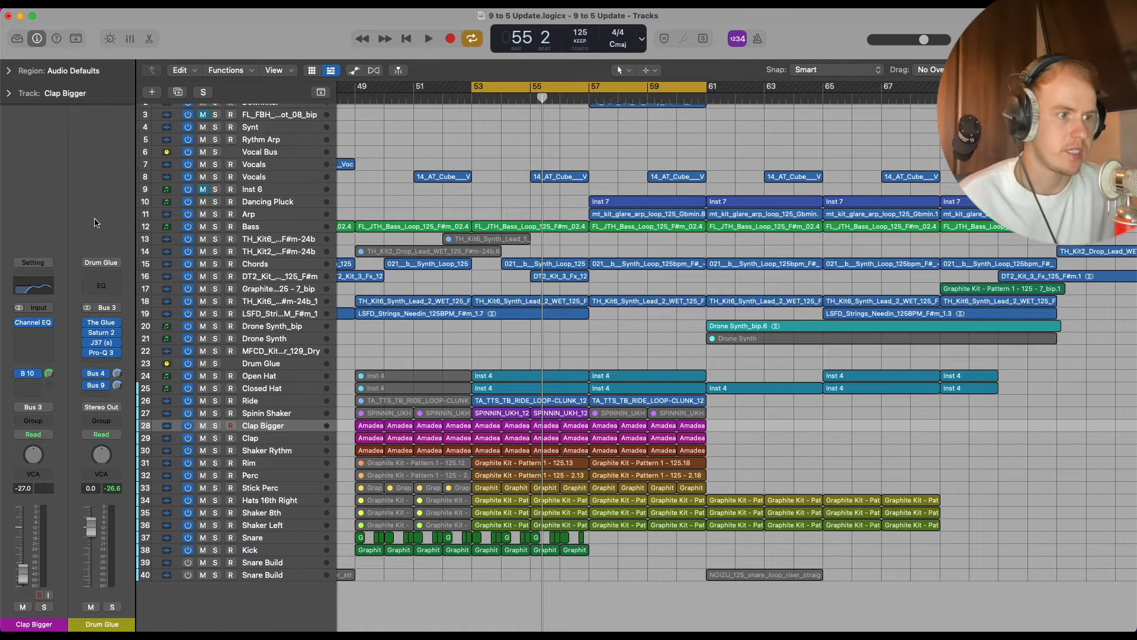
# - Open The Glue and Saturn 2 plug-ins on the Drum Glue channel in turn to view their settings, closing each one
pyautogui.click(100, 323)
pyautogui.click(363, 163)
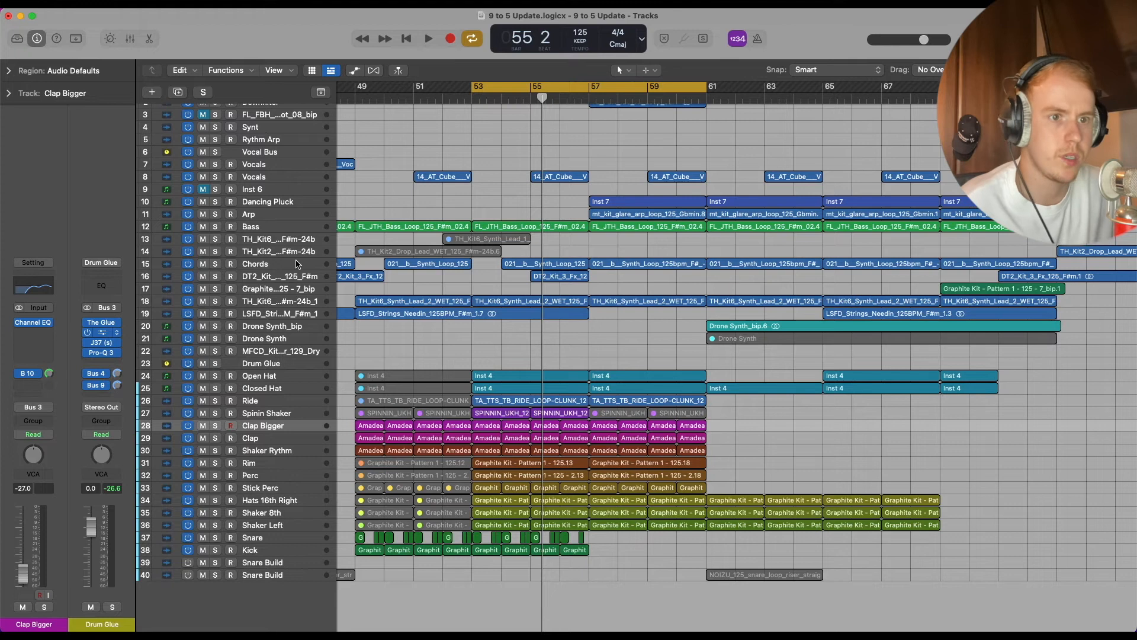
pyautogui.click(101, 333)
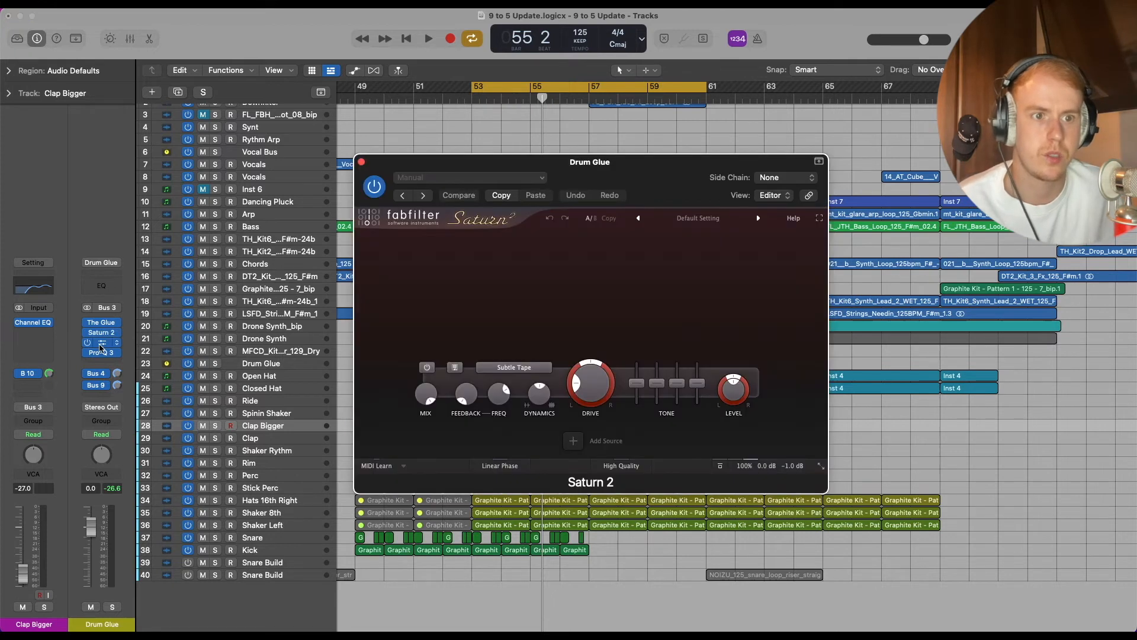
pyautogui.moveTo(522, 175); pyautogui.dragTo(468, 117)
pyautogui.click(307, 104)
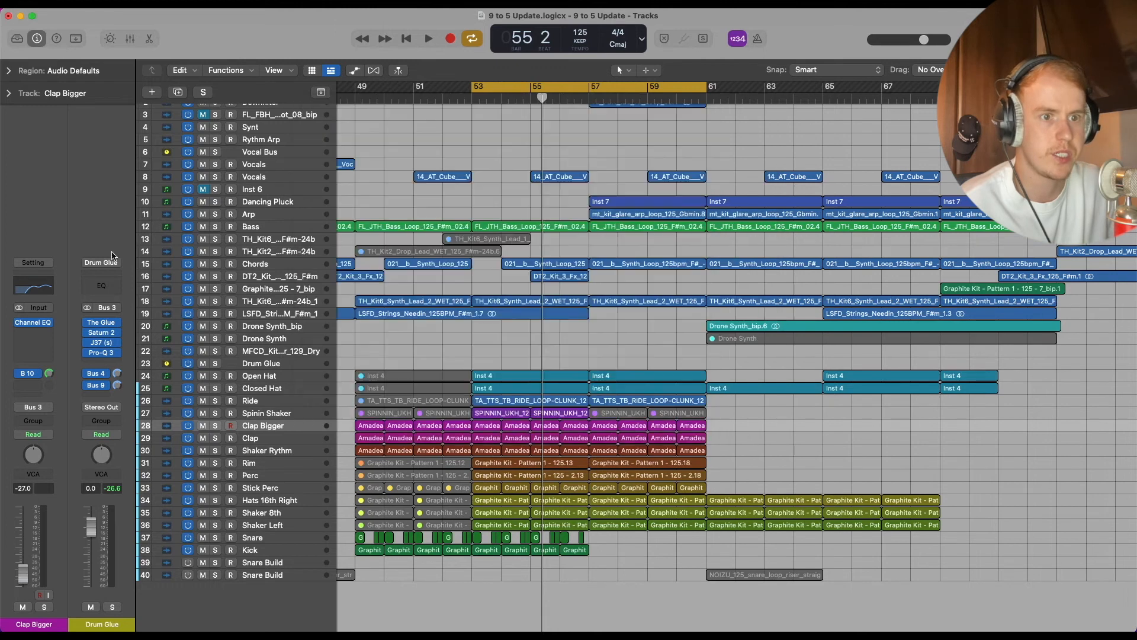
# - Open the J37 tape plug-in on the Drum Glue channel, examine its settings and close it
pyautogui.click(100, 342)
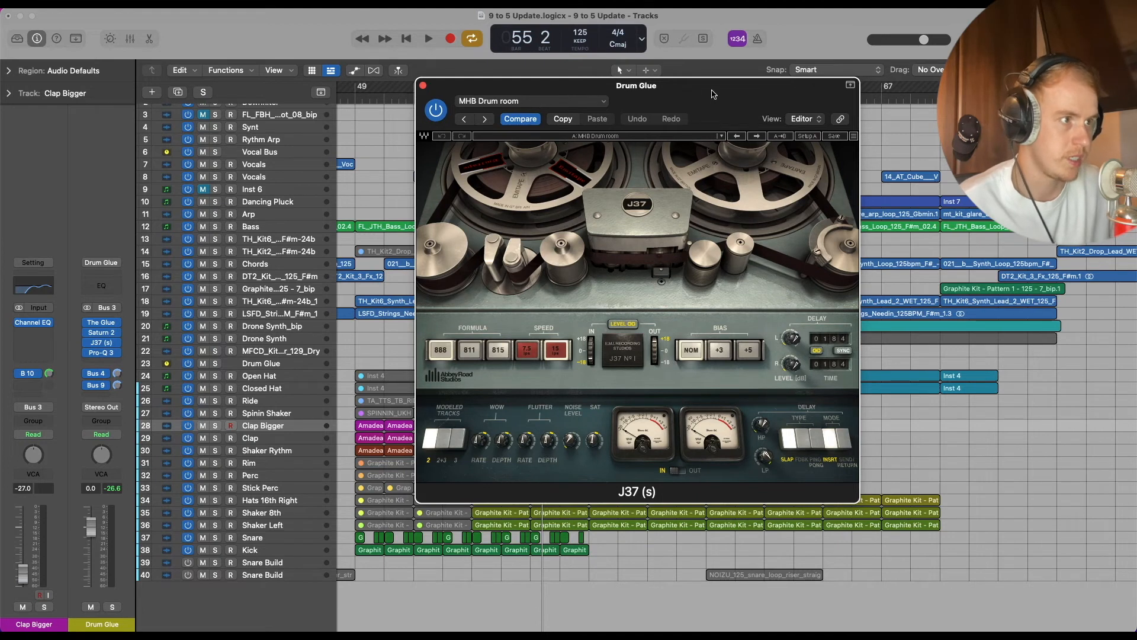
pyautogui.moveTo(716, 99); pyautogui.dragTo(634, 82)
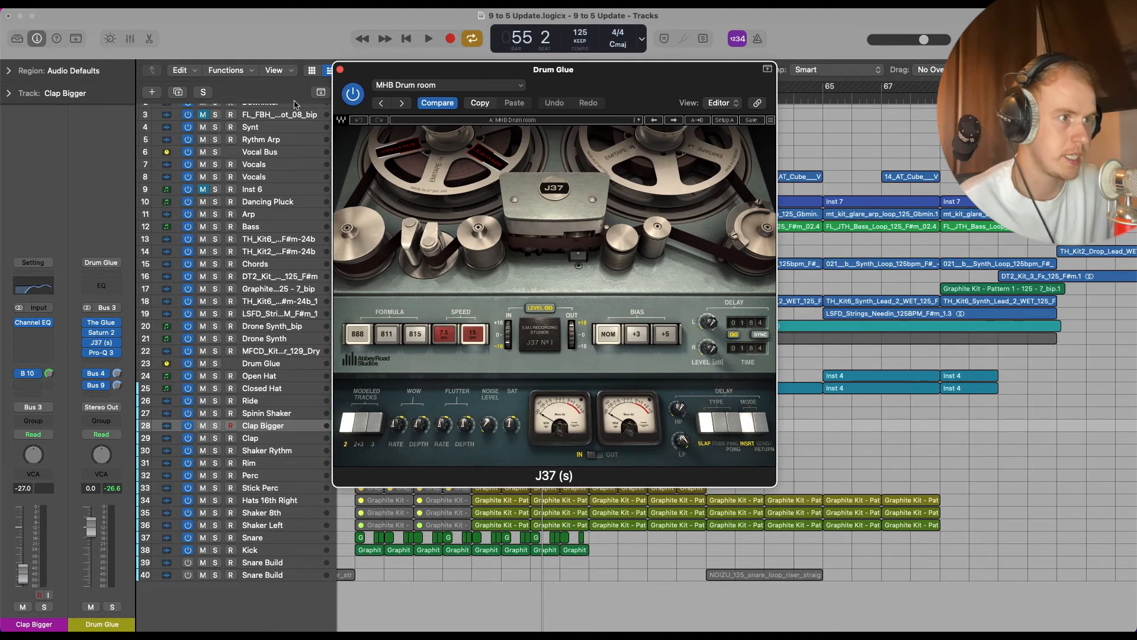
pyautogui.click(340, 72)
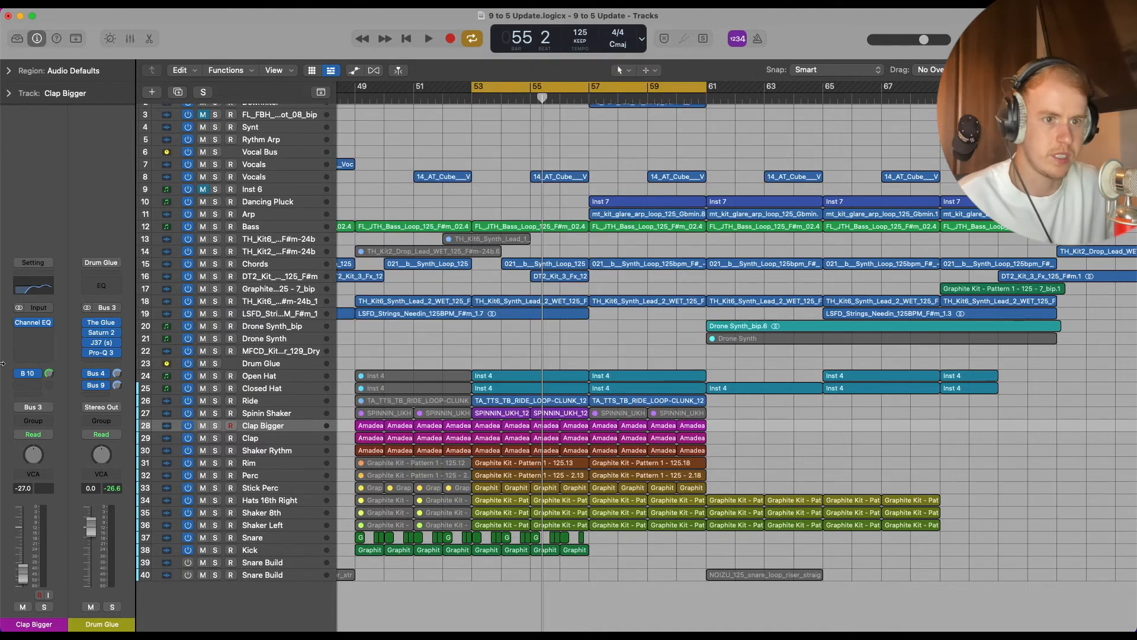
# - View the options and destinations of the Bus 4 and Bus 9 sends on the Drum Glue channel without choosing anything
pyautogui.click(96, 373)
pyautogui.click(104, 204)
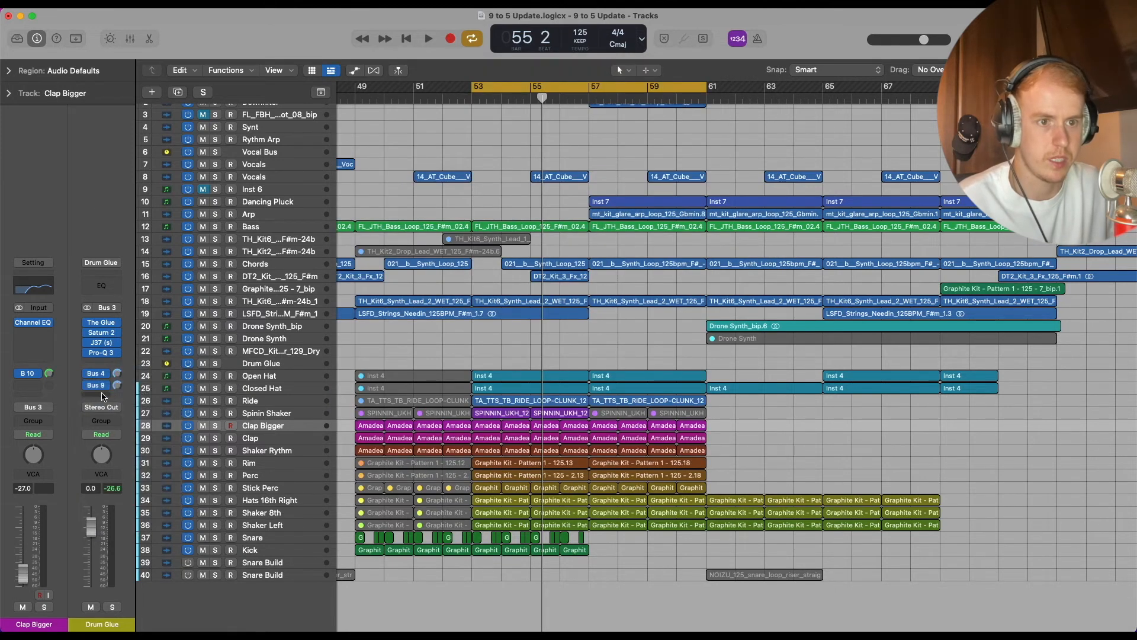
pyautogui.click(95, 385)
pyautogui.click(78, 204)
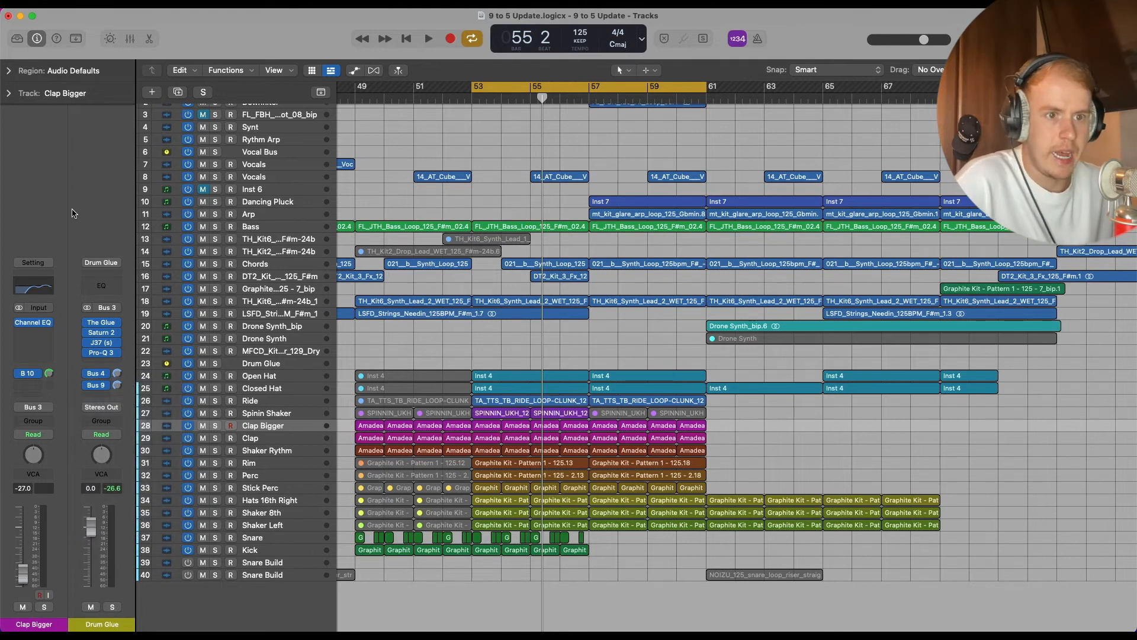
pyautogui.click(96, 373)
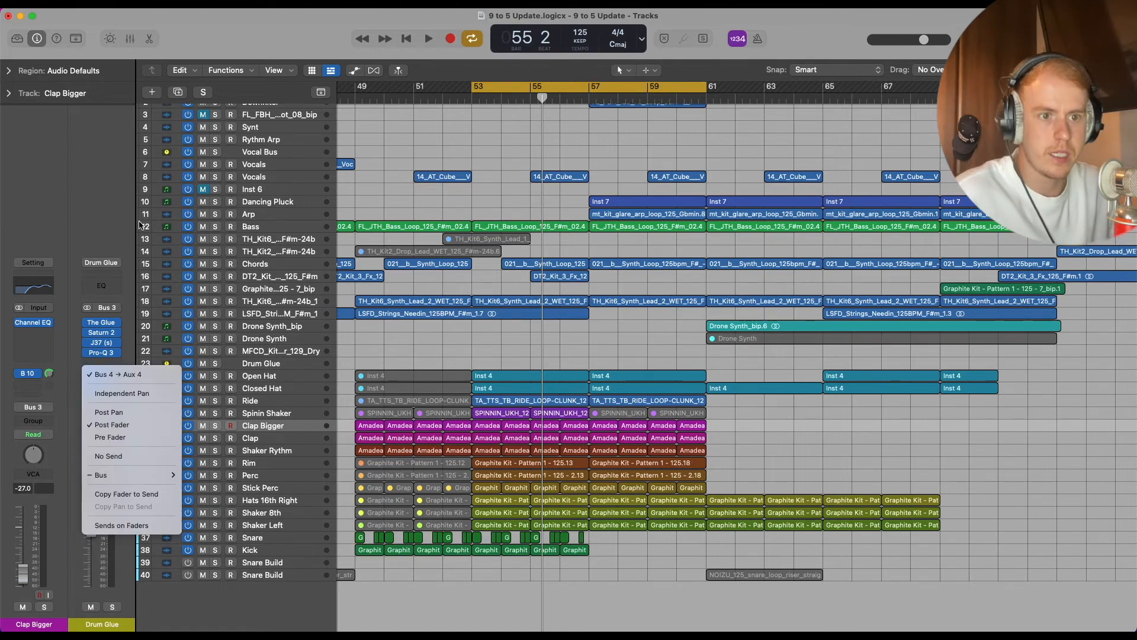
pyautogui.click(110, 155)
# - Show the mixer to examine the aux channels that receive the drum sends, and hide it again
pyautogui.press('x')
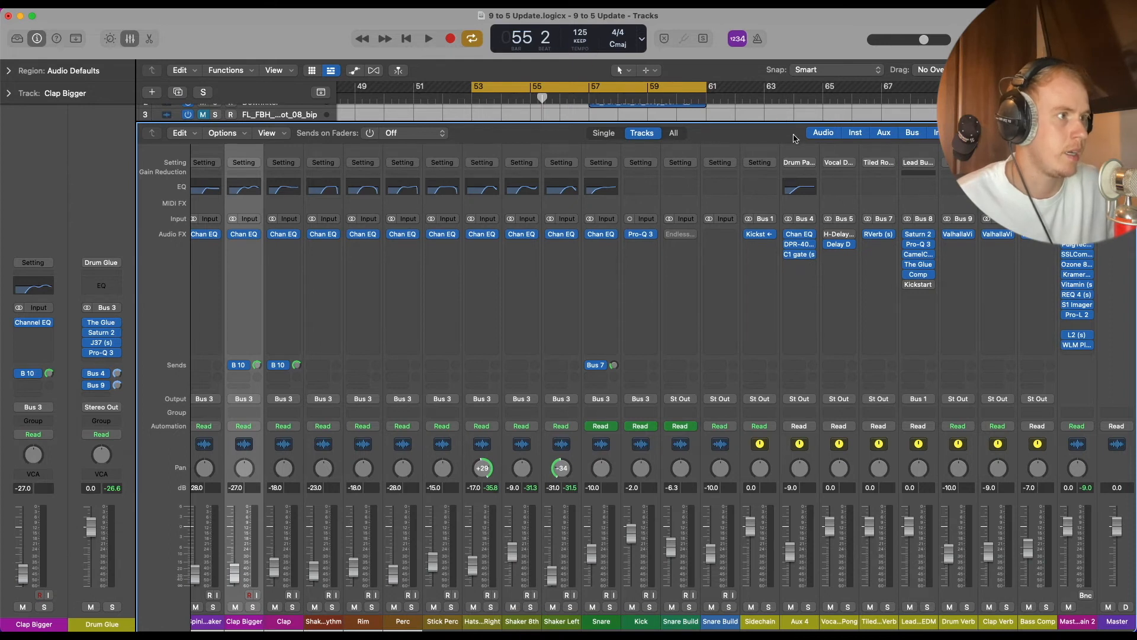
pyautogui.press('x')
pyautogui.press('x')
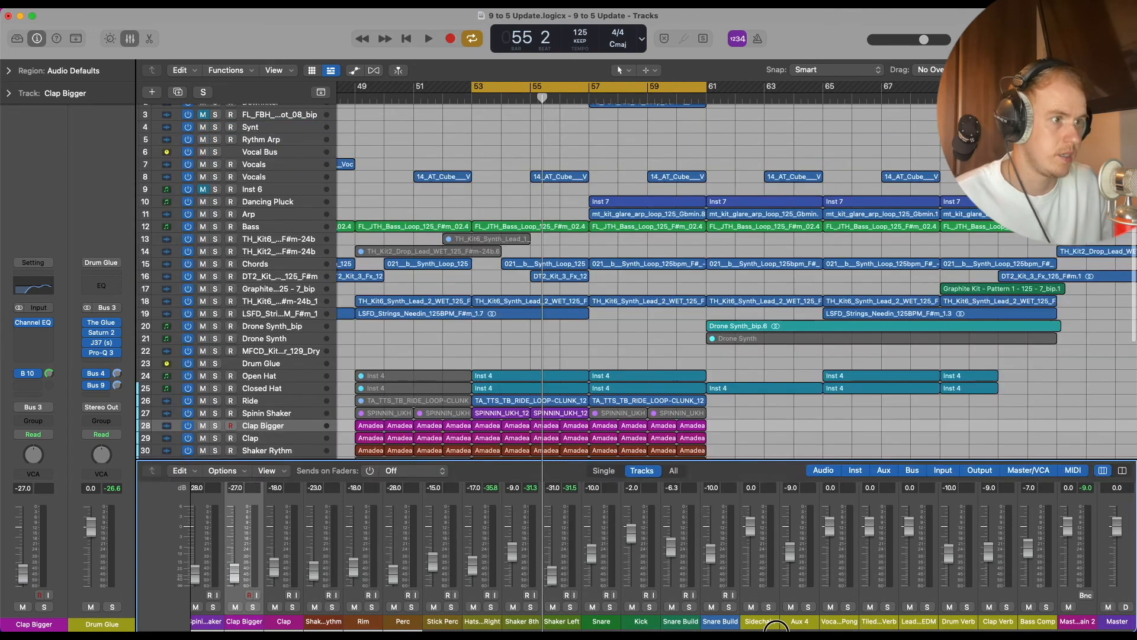
pyautogui.press('x')
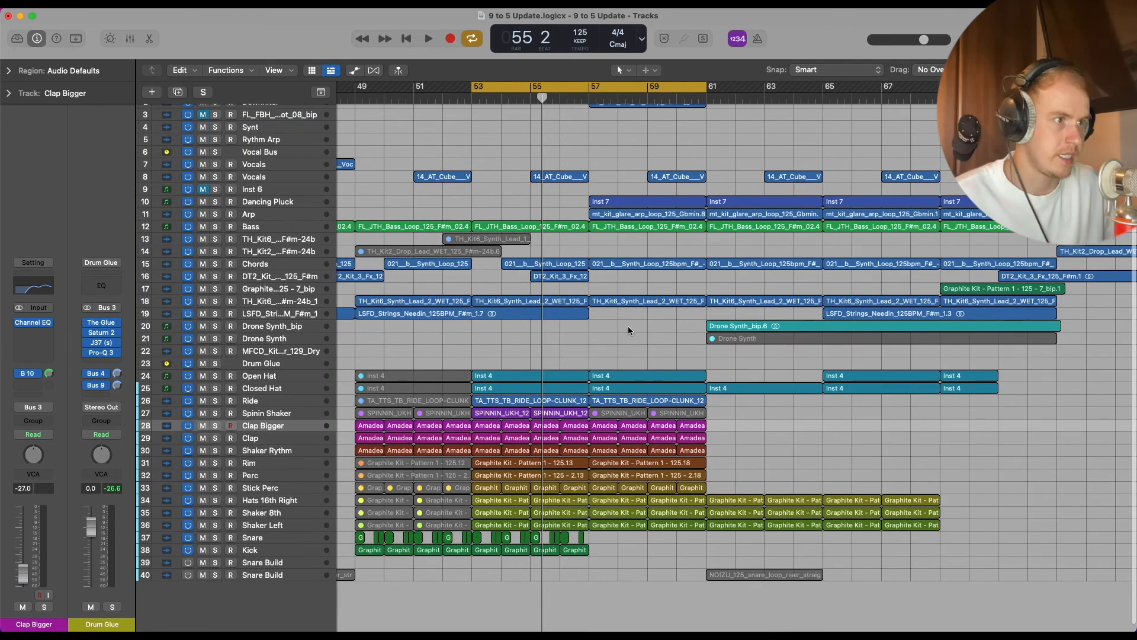
# - Play the full arrangement from bar 55 with all tracks in view, and stop at bar 57
pyautogui.scroll(2, 628, 326)
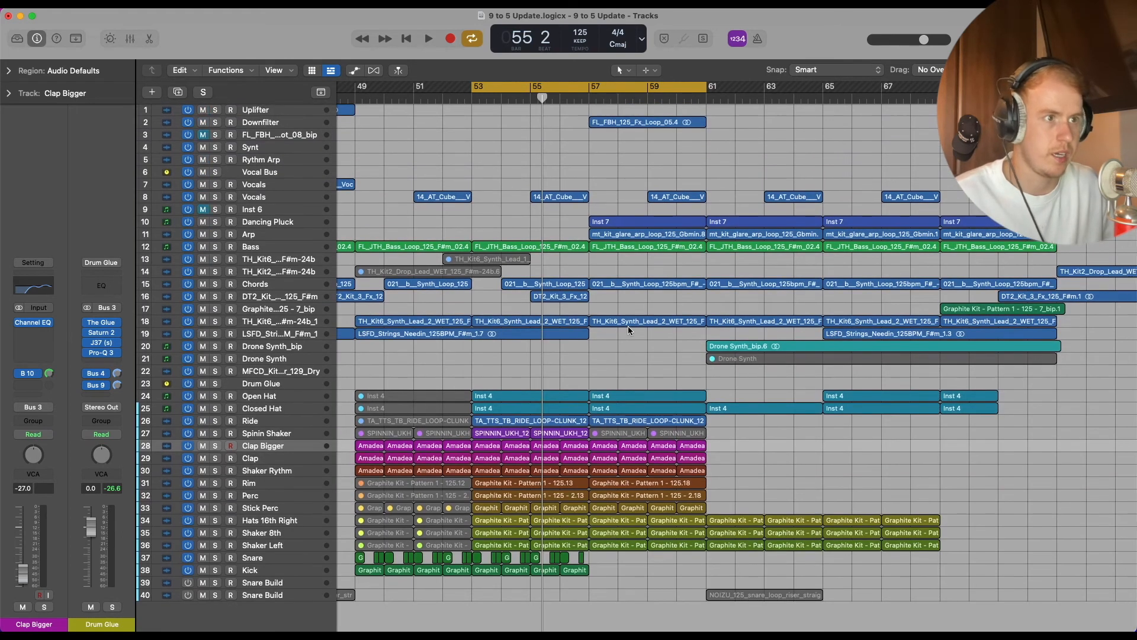
pyautogui.press('space')
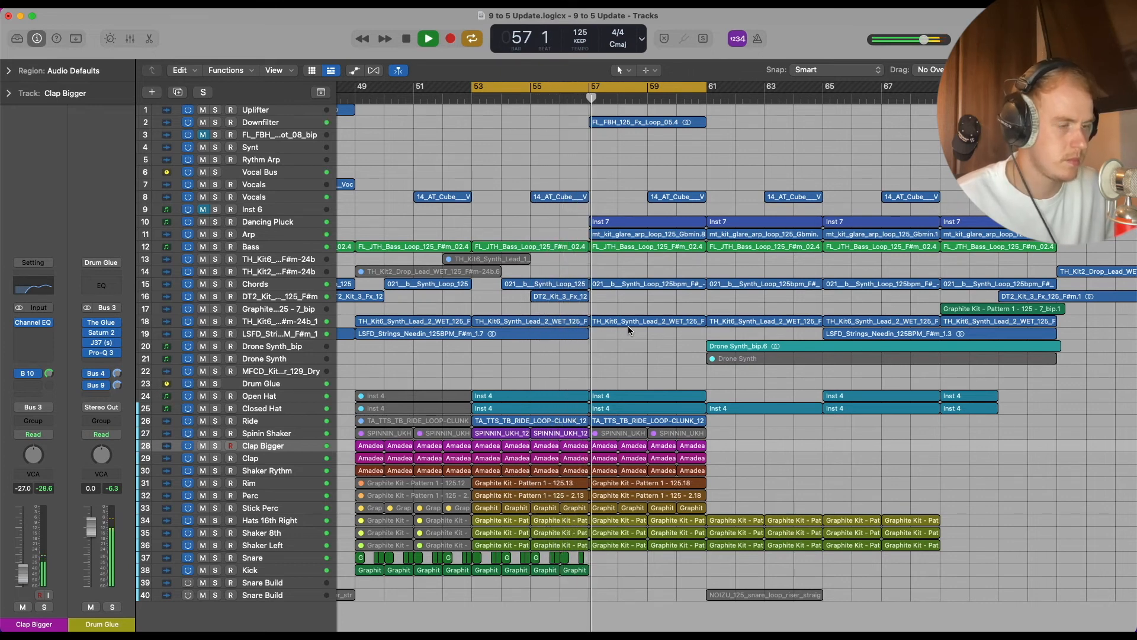
pyautogui.press('space')
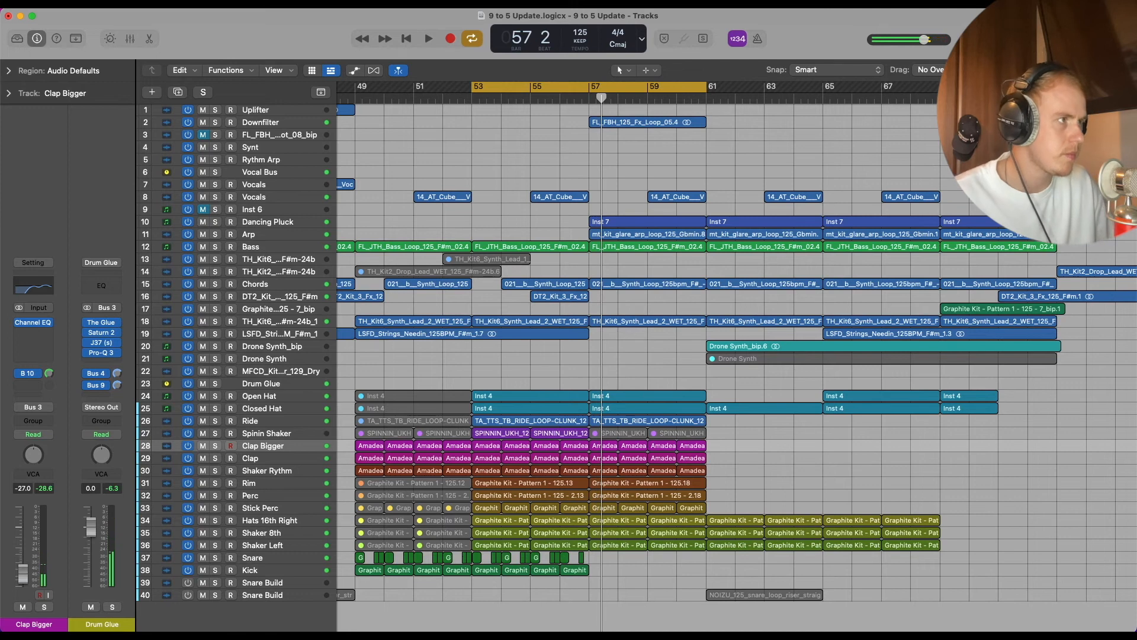
# - Turn off Cycle mode with a longer stretch of the arrangement in view
pyautogui.press('super+Left')
pyautogui.press('super+Left')
pyautogui.press('super+Left')
pyautogui.press('super+Left')
pyautogui.press('super+Left')
pyautogui.press('super+Left')
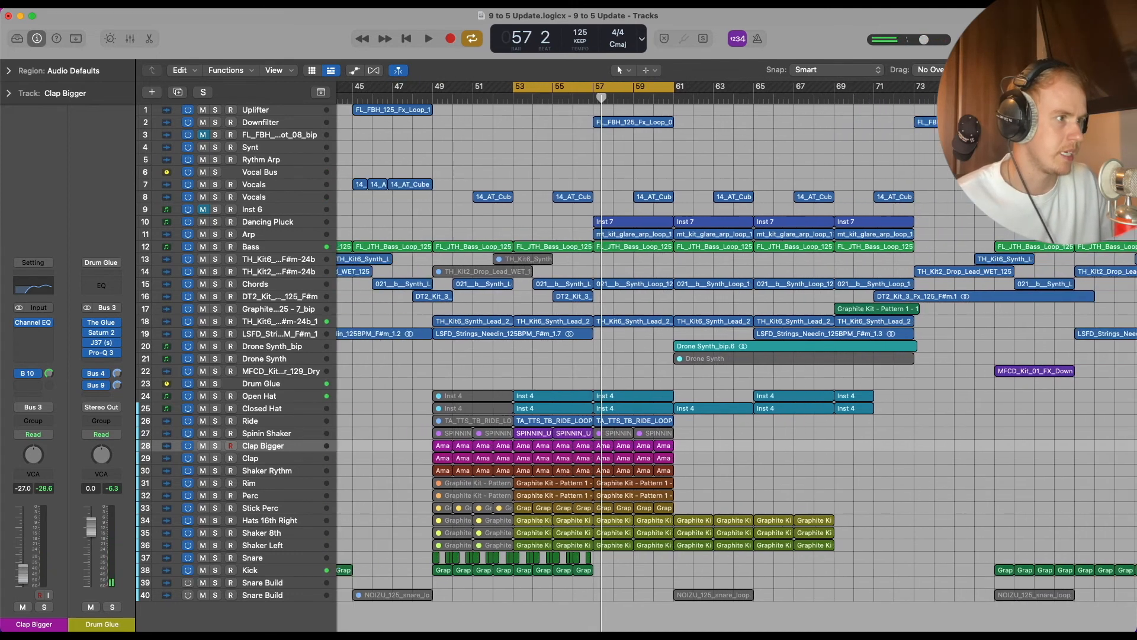
pyautogui.click(472, 39)
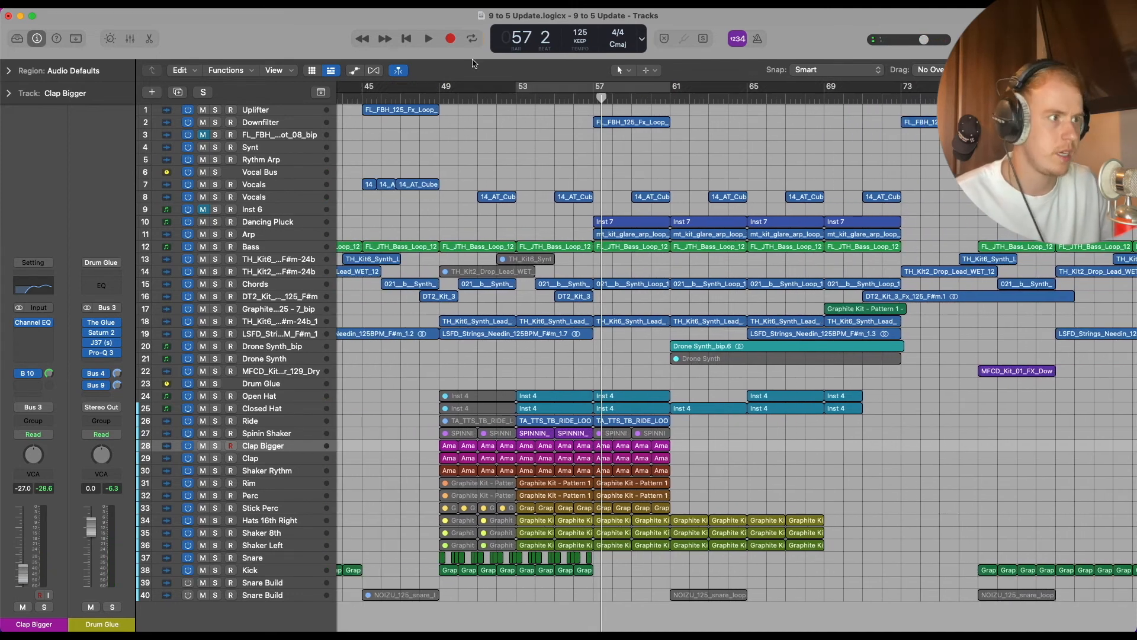
# - Place the playhead at bar 92, solo the Vocal Bus, Rythm Arp and Synt tracks, and start playback
pyautogui.hscroll(15, 603, 295)
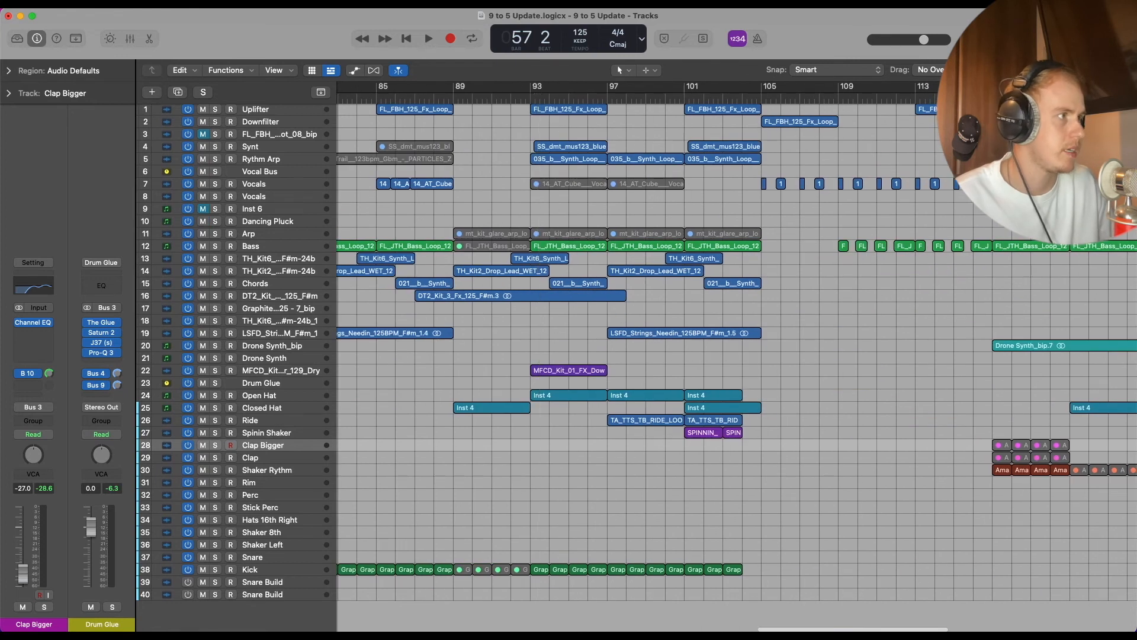
pyautogui.press('super+Left')
pyautogui.press('super+Left')
pyautogui.hscroll(-4, 374, 172)
pyautogui.hscroll(-2, 375, 172)
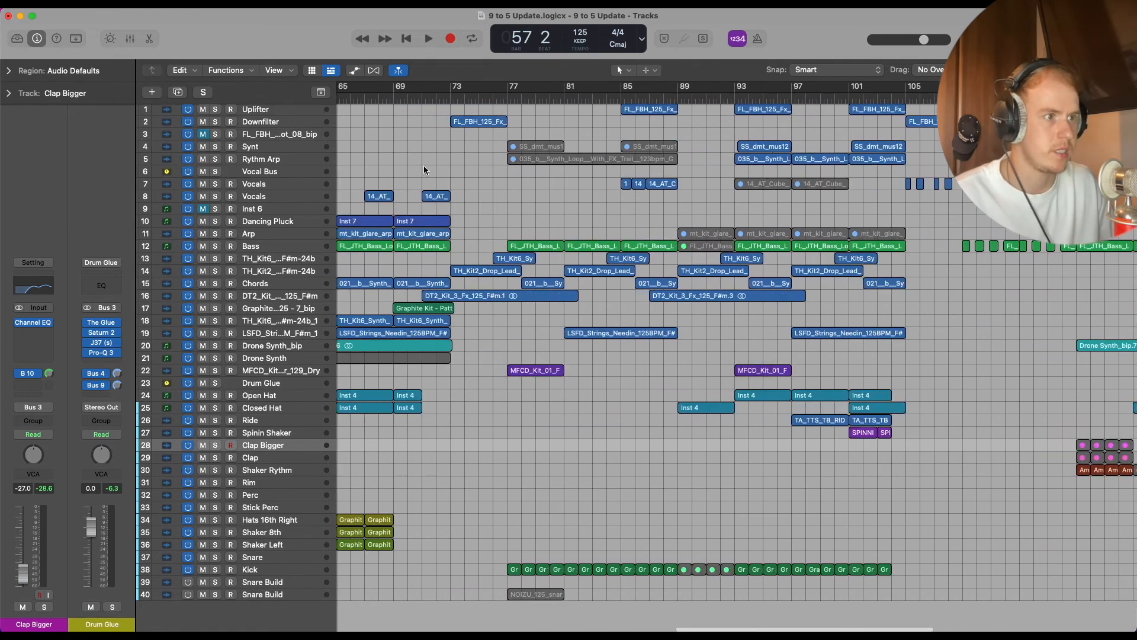
pyautogui.click(720, 97)
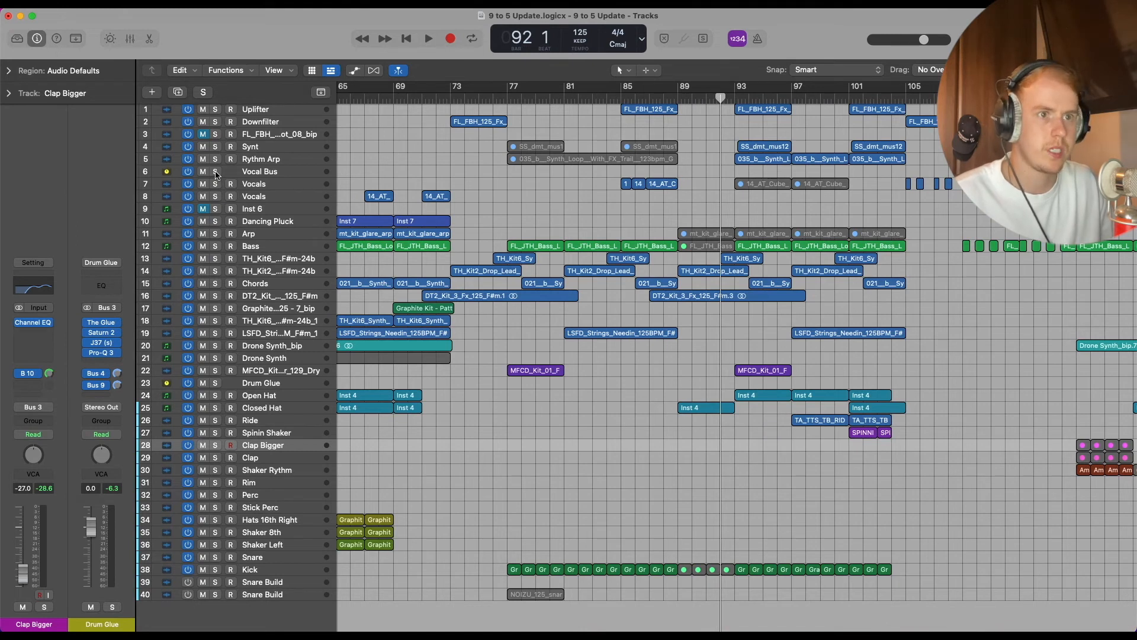
pyautogui.moveTo(216, 171); pyautogui.dragTo(216, 147)
pyautogui.press('space')
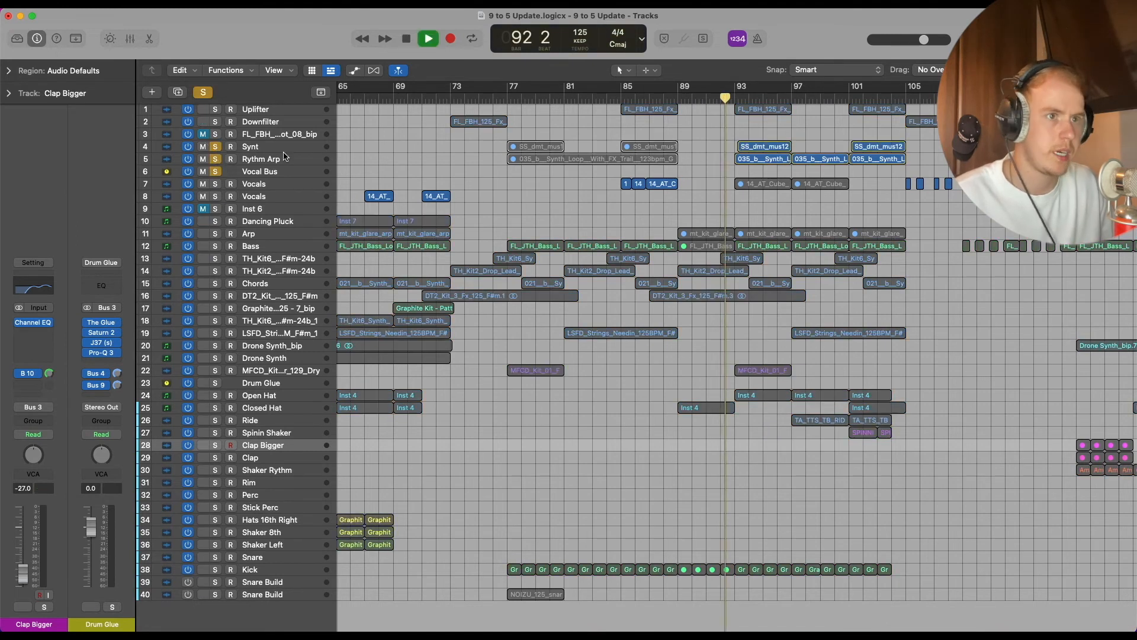
# - Enlarge the Synt and Rythm Arp tracks to examine their waveforms during playback, stop, return to bar 92 and restore the compact height
pyautogui.moveTo(330, 151); pyautogui.dragTo(330, 201)
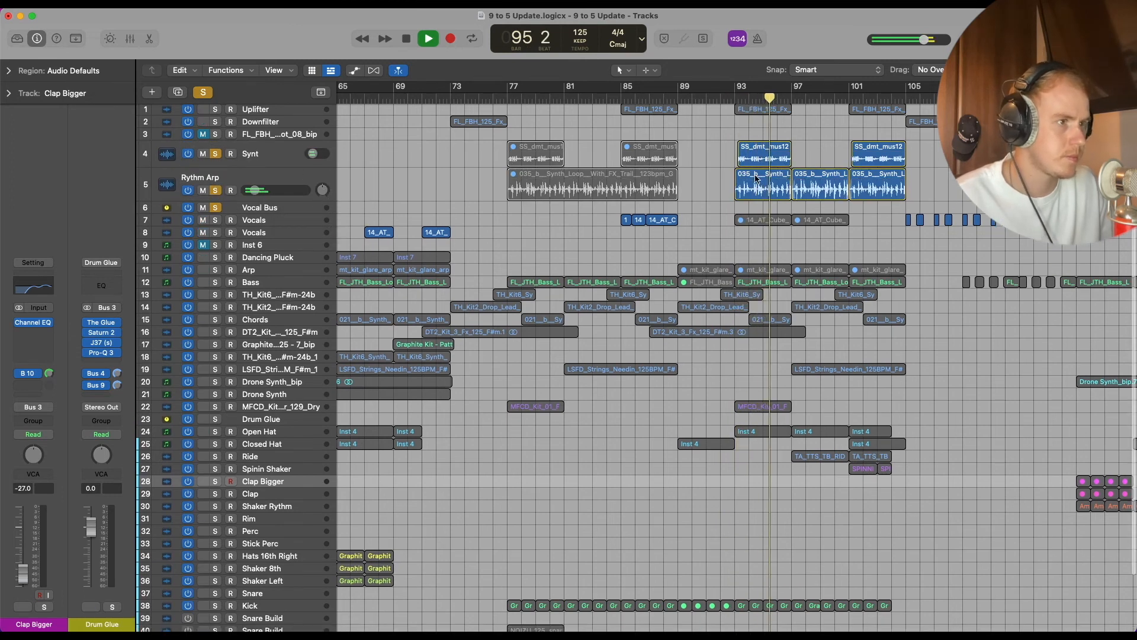
pyautogui.hscroll(5, 755, 177)
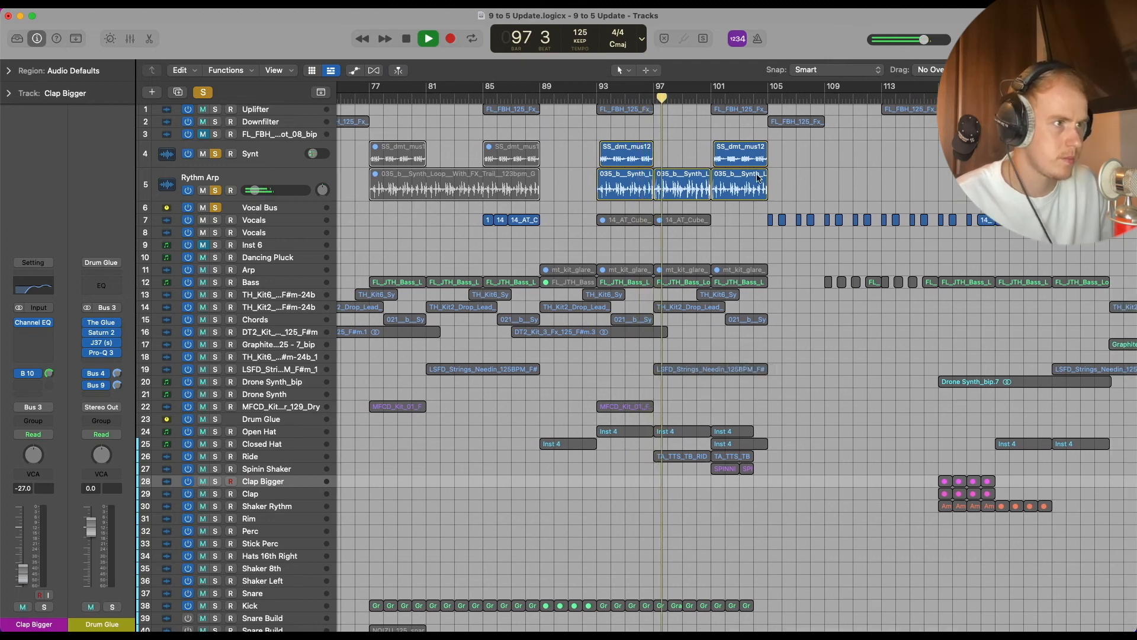
pyautogui.press('space')
pyautogui.click(583, 97)
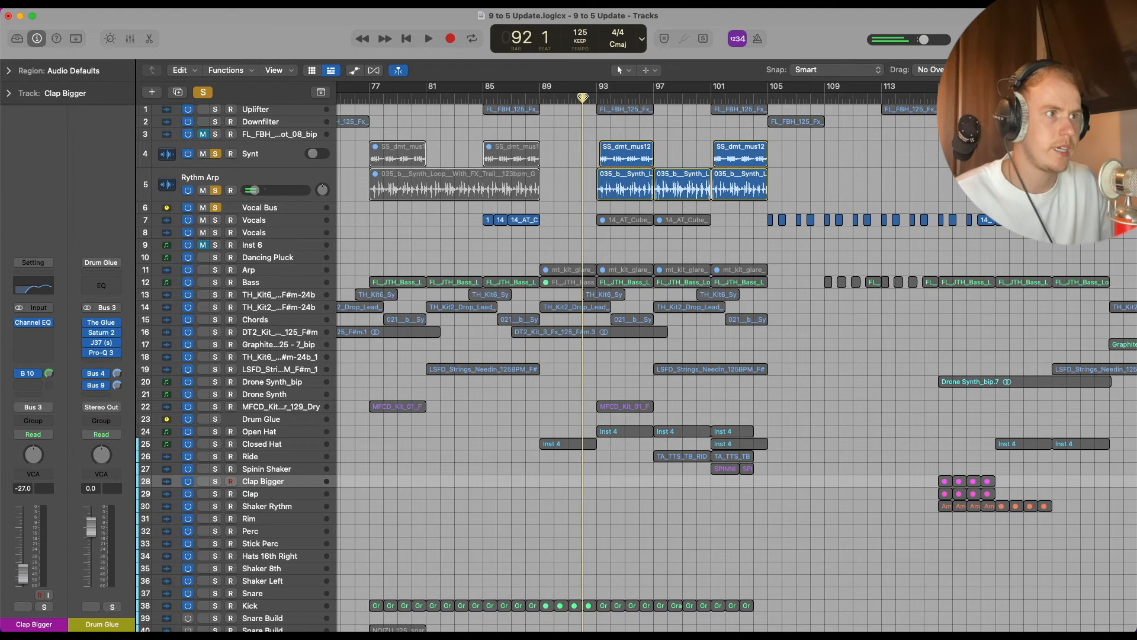
pyautogui.keyDown('shift'); pyautogui.click(324, 166); pyautogui.keyUp('shift')
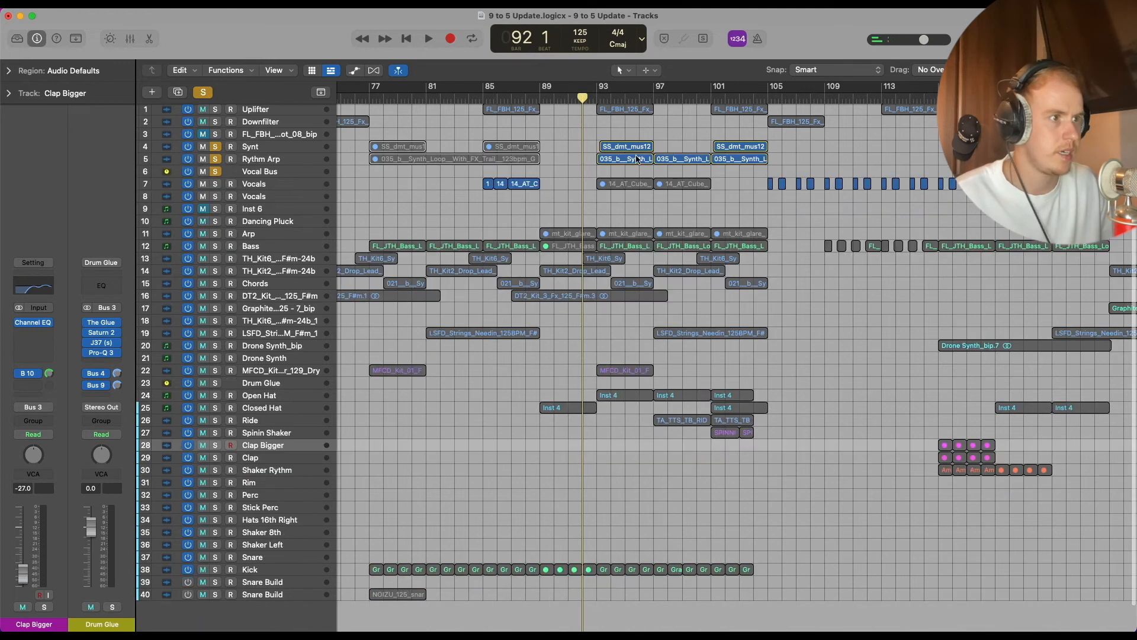
# - Clear all solos and play the full arrangement from bar 89, stopping at bar 101
pyautogui.click(206, 94)
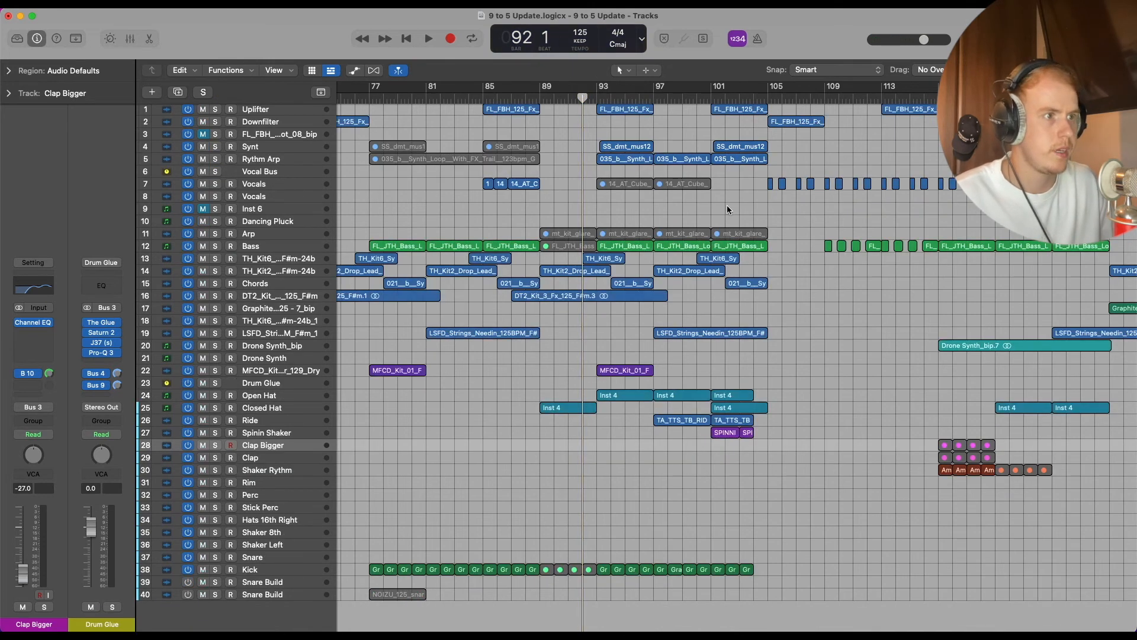
pyautogui.press(',')
pyautogui.press(',')
pyautogui.press(',')
pyautogui.click(581, 97)
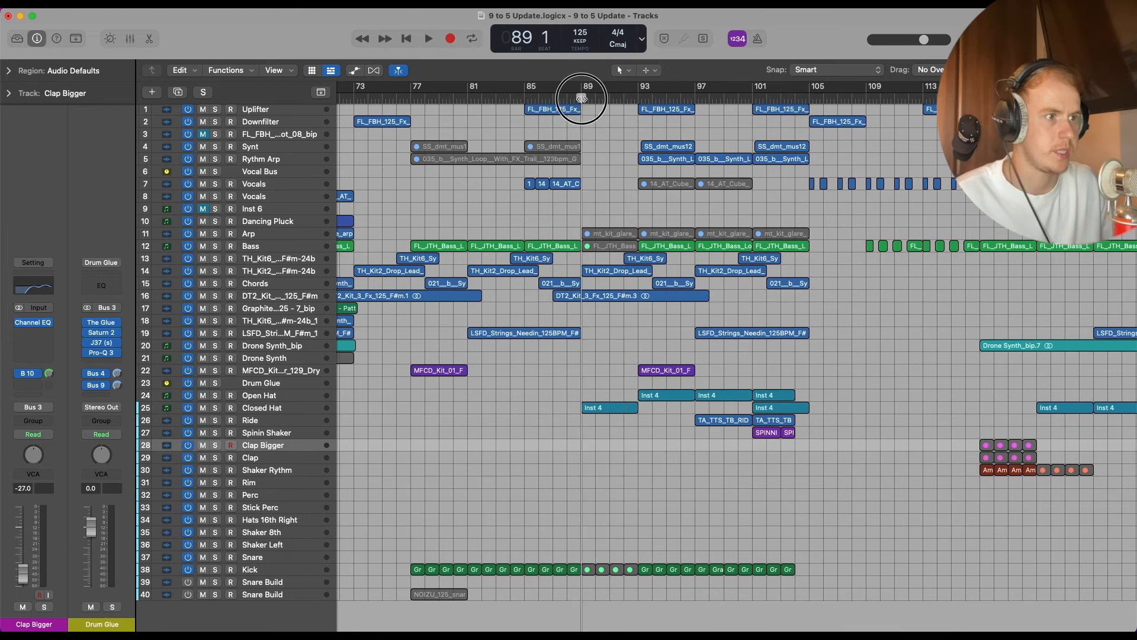
pyautogui.press('space')
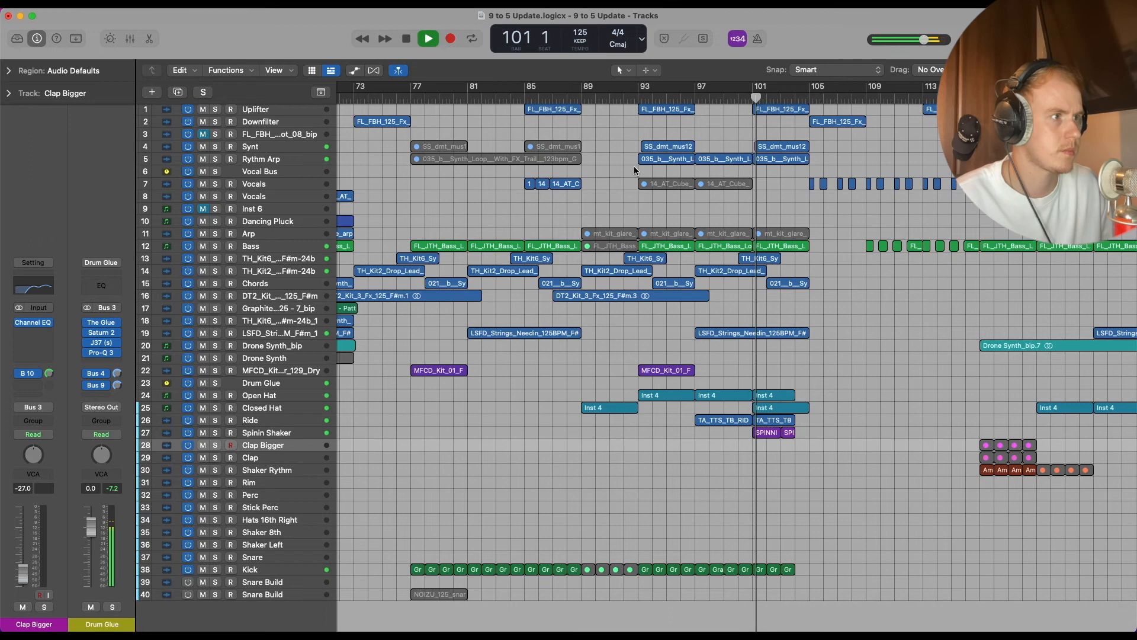
pyautogui.press('space')
# - Examine the overall structure of the arrangement from the Intro marker onward, with Cycle mode off
pyautogui.scroll(-5, 753, 362)
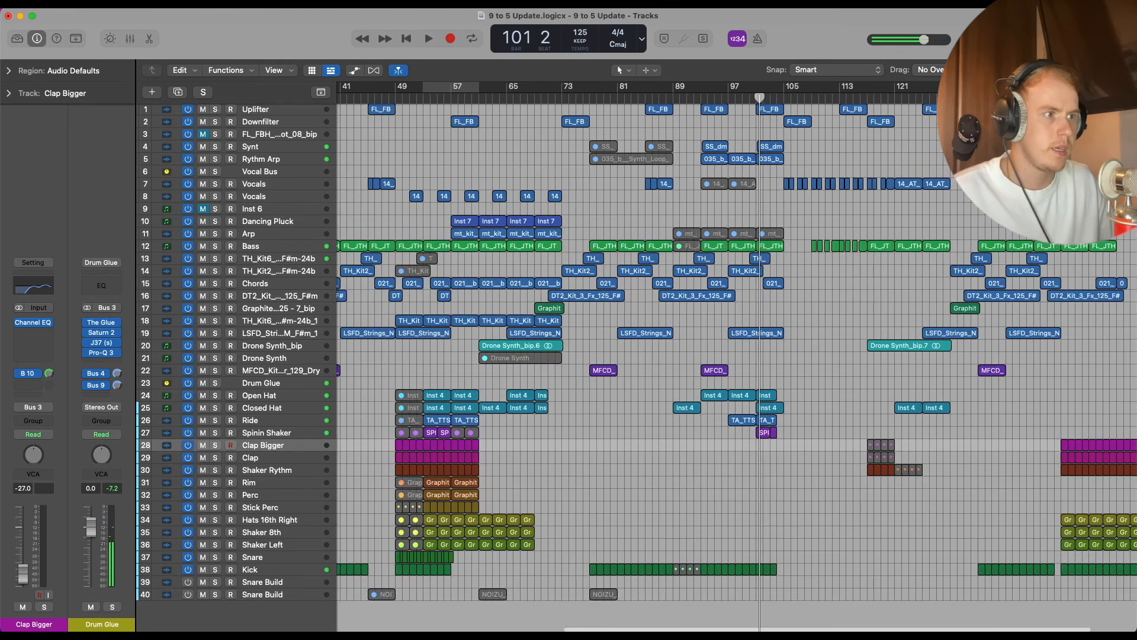
pyautogui.hscroll(-2, 753, 362)
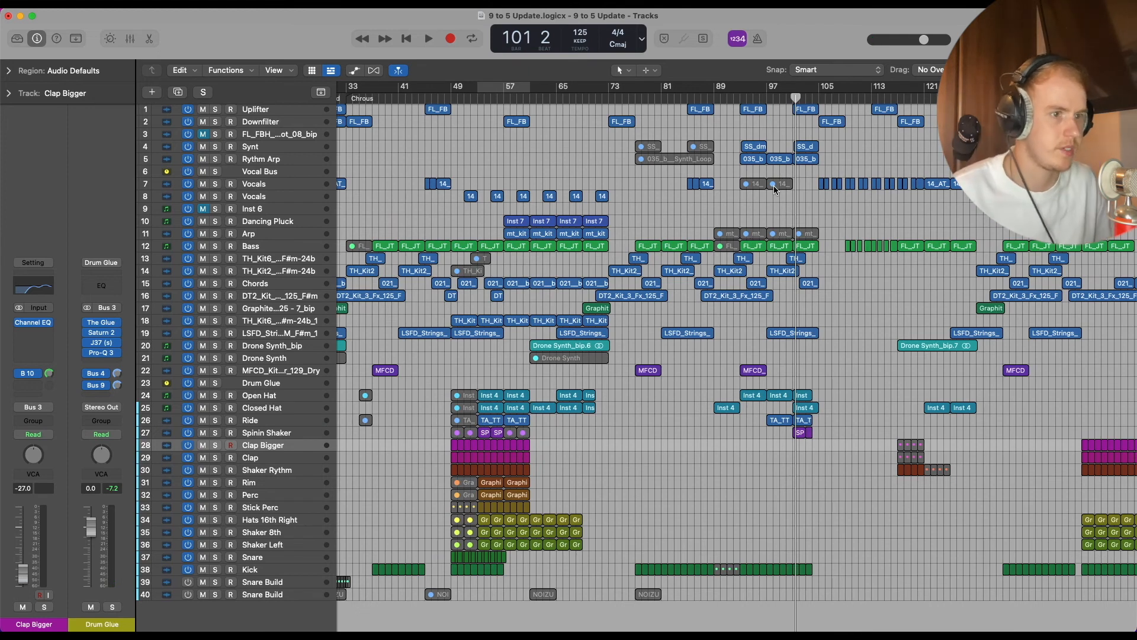
pyautogui.hscroll(-10, 645, 171)
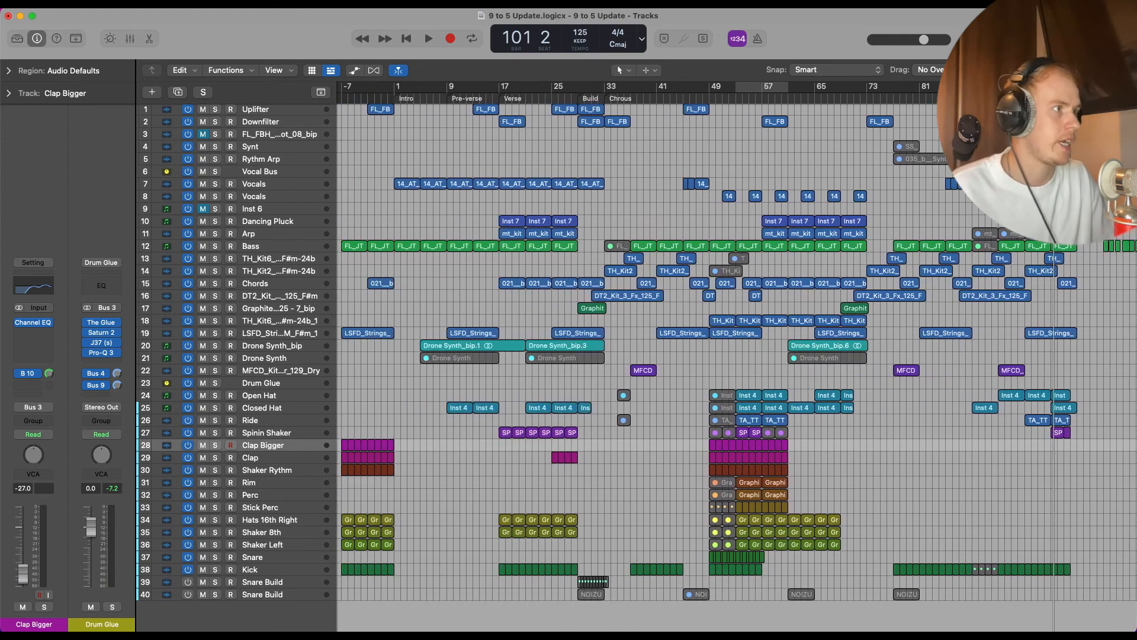
pyautogui.scroll(-4, 645, 171)
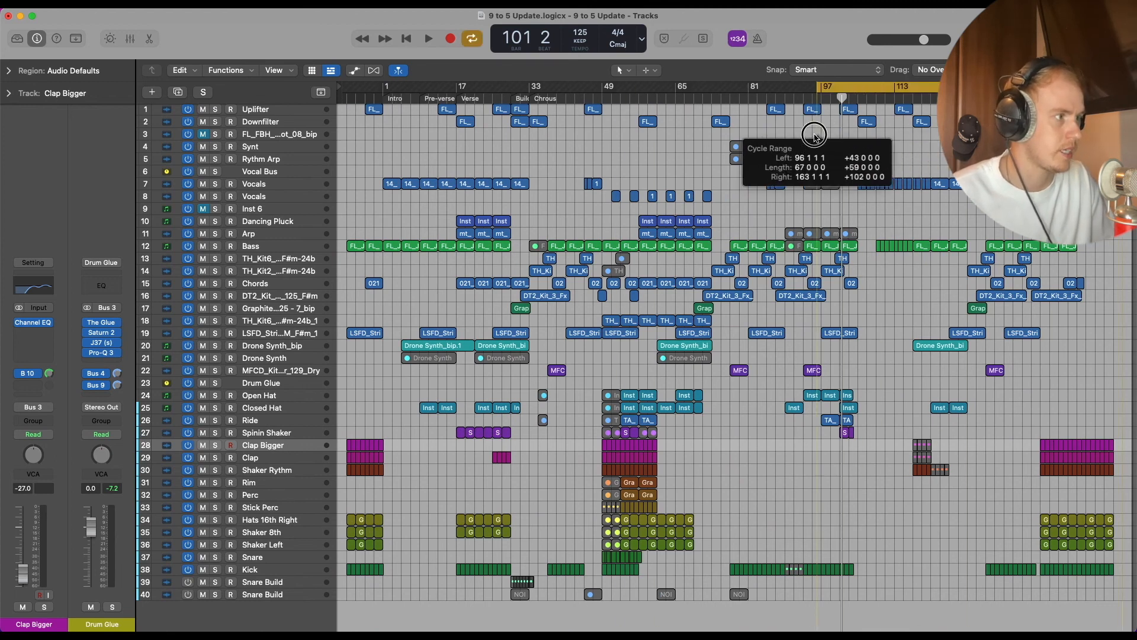
pyautogui.press('c')
pyautogui.press('c')
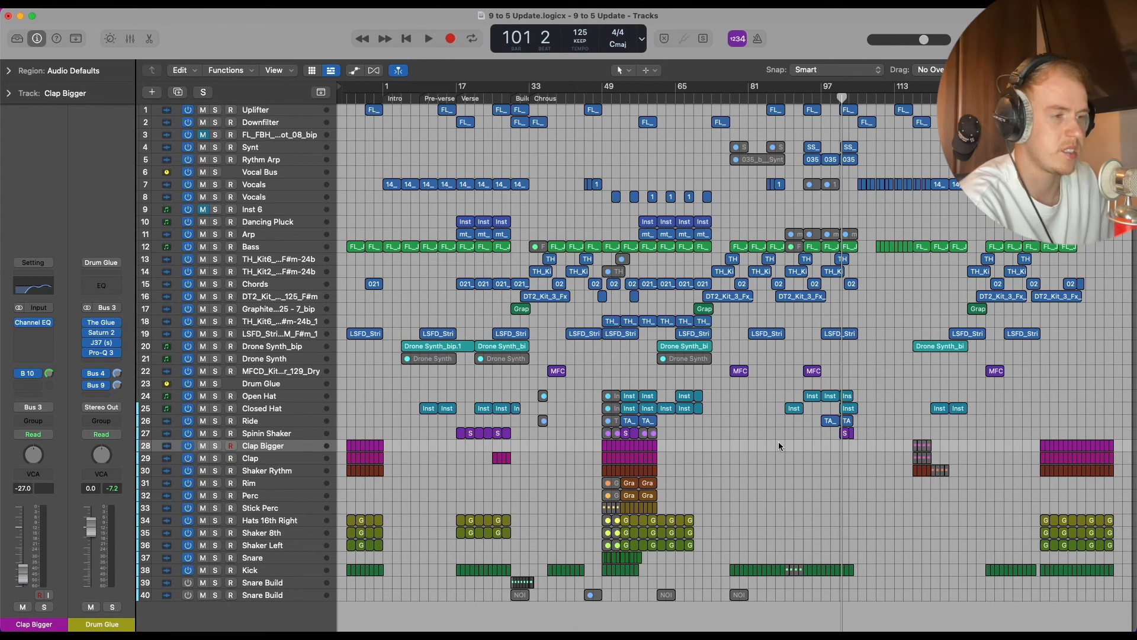
pyautogui.scroll(-1, 401, 120)
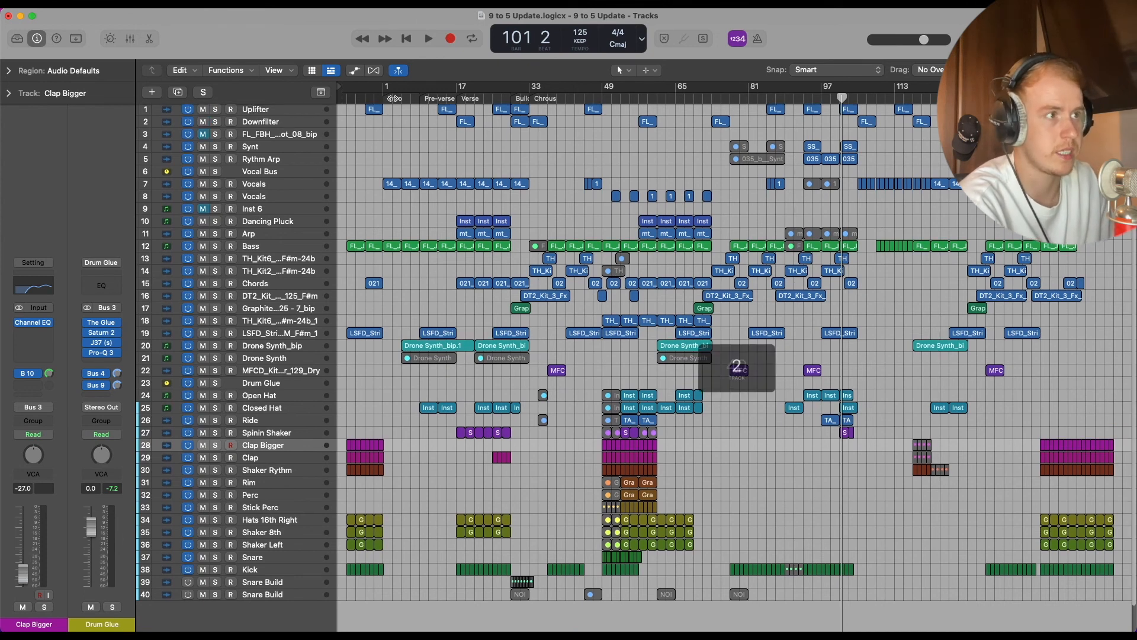
pyautogui.scroll(1, 400, 100)
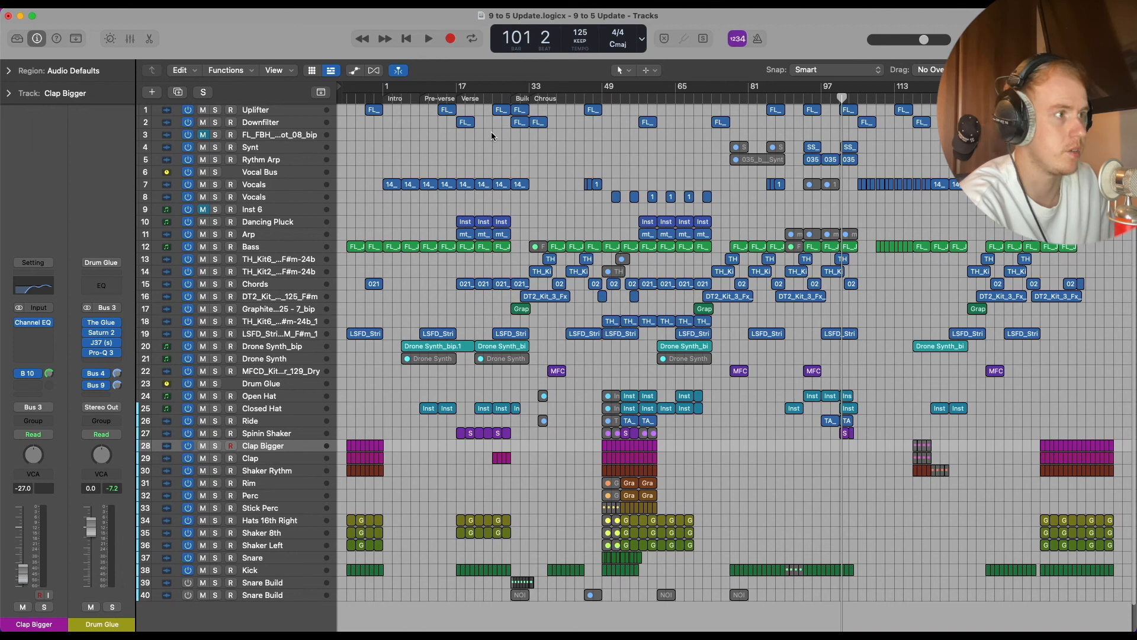